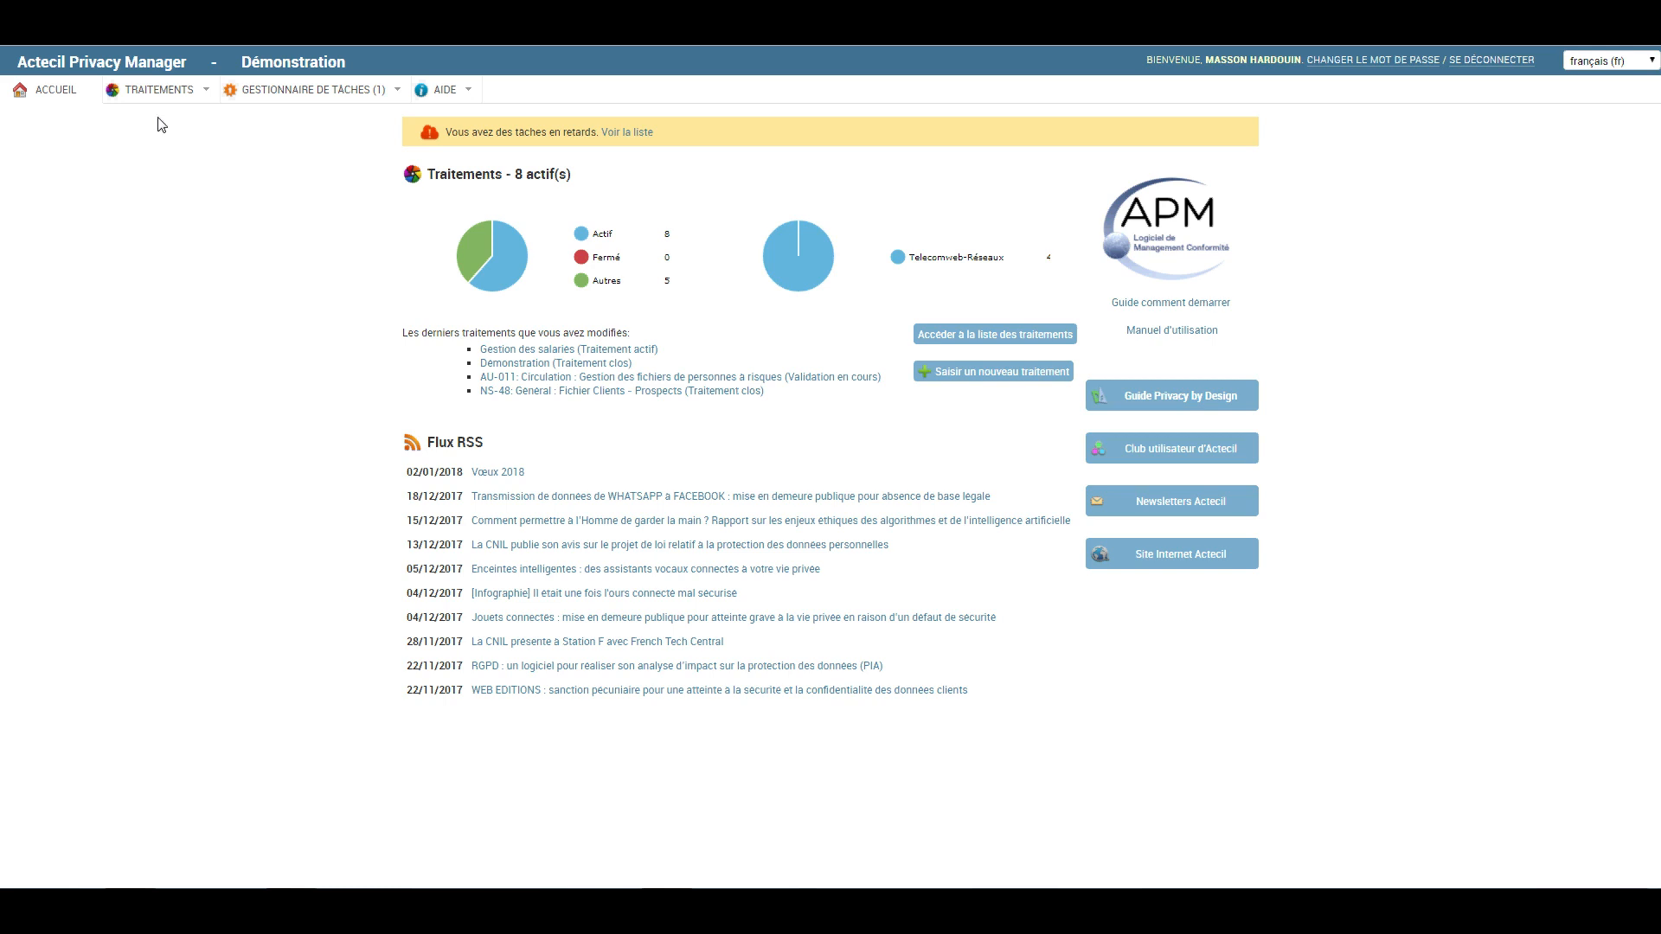
Open the list of treatments and view the available structure filter options.
mouse_move(305, 92)
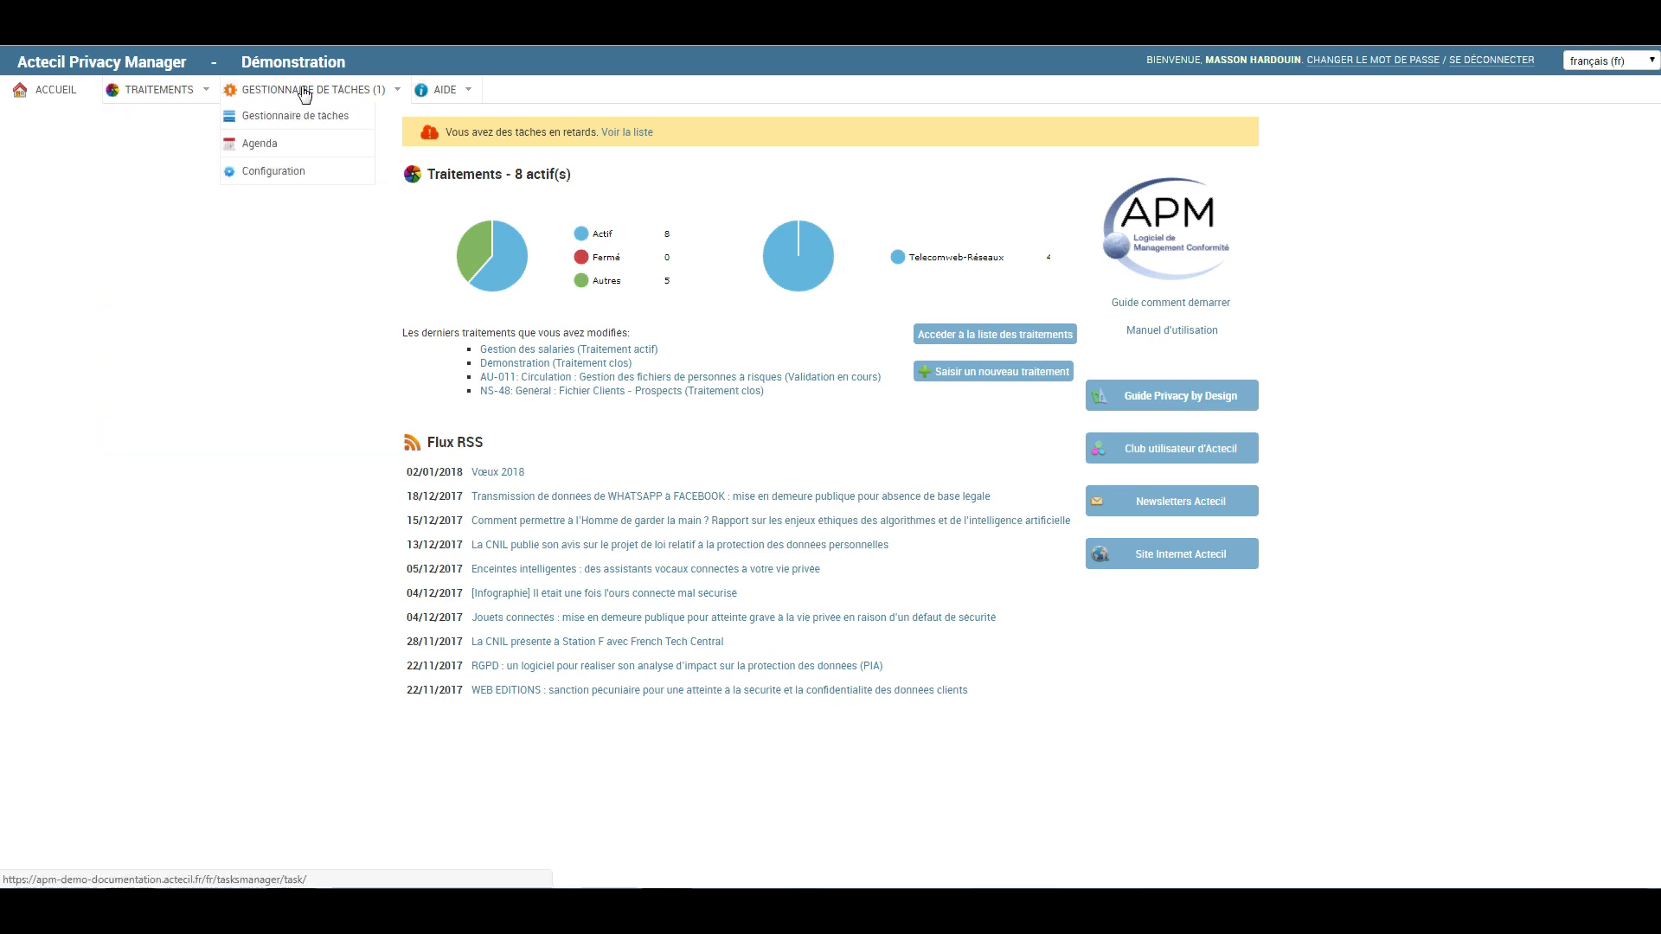
left_click(173, 92)
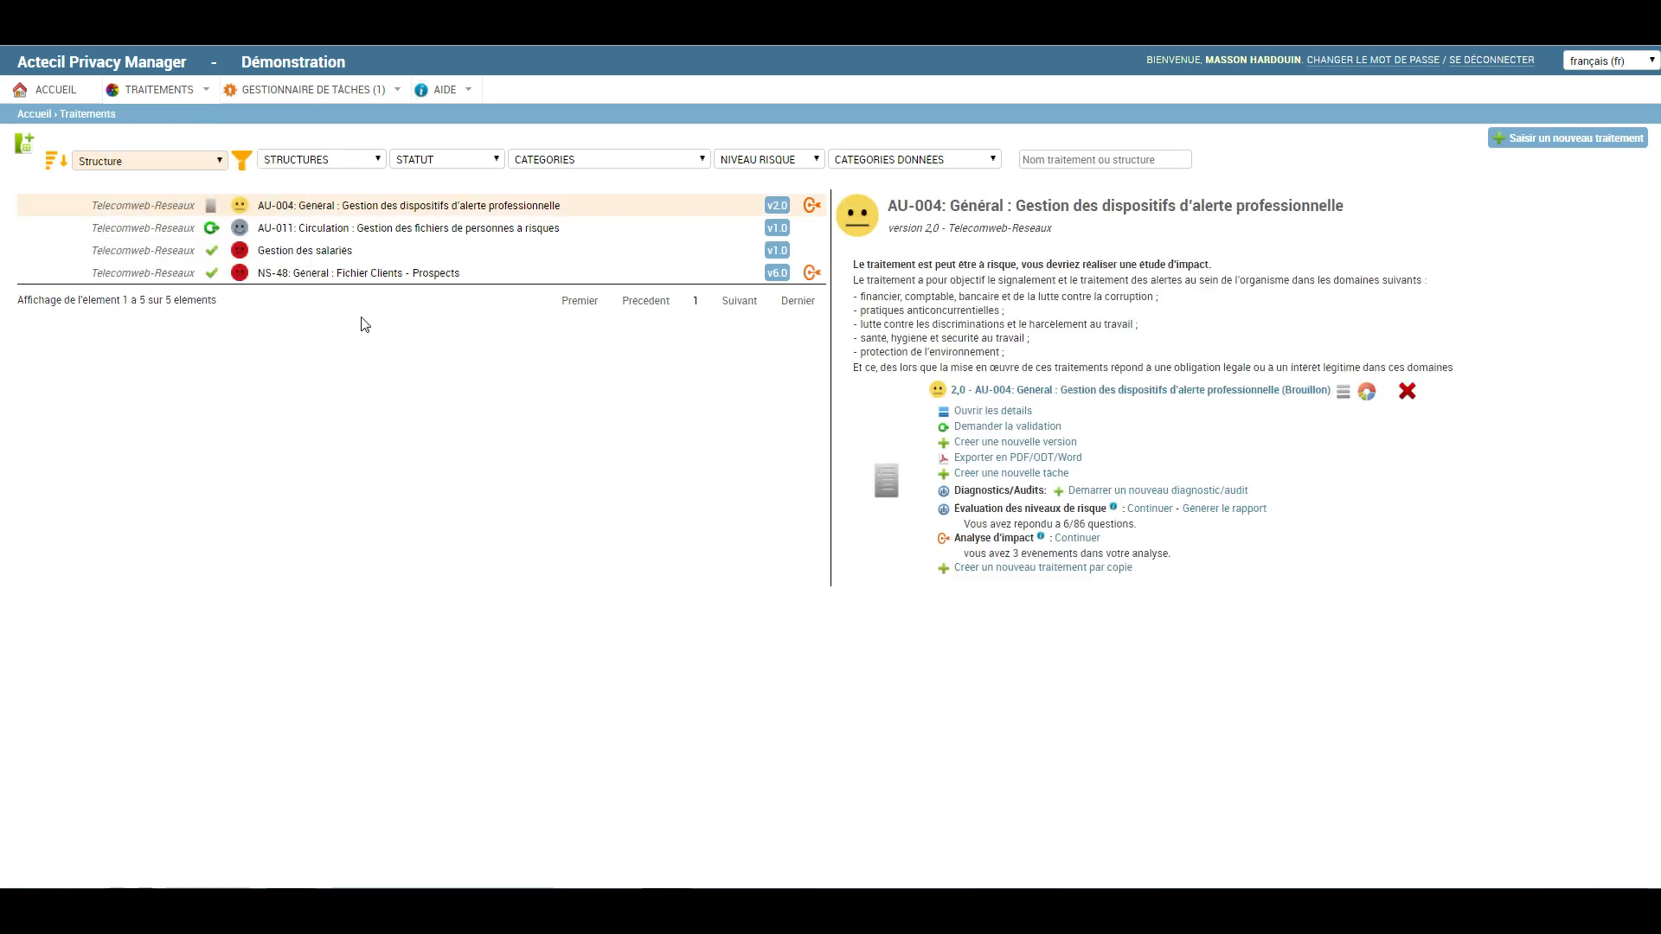
left_click(304, 165)
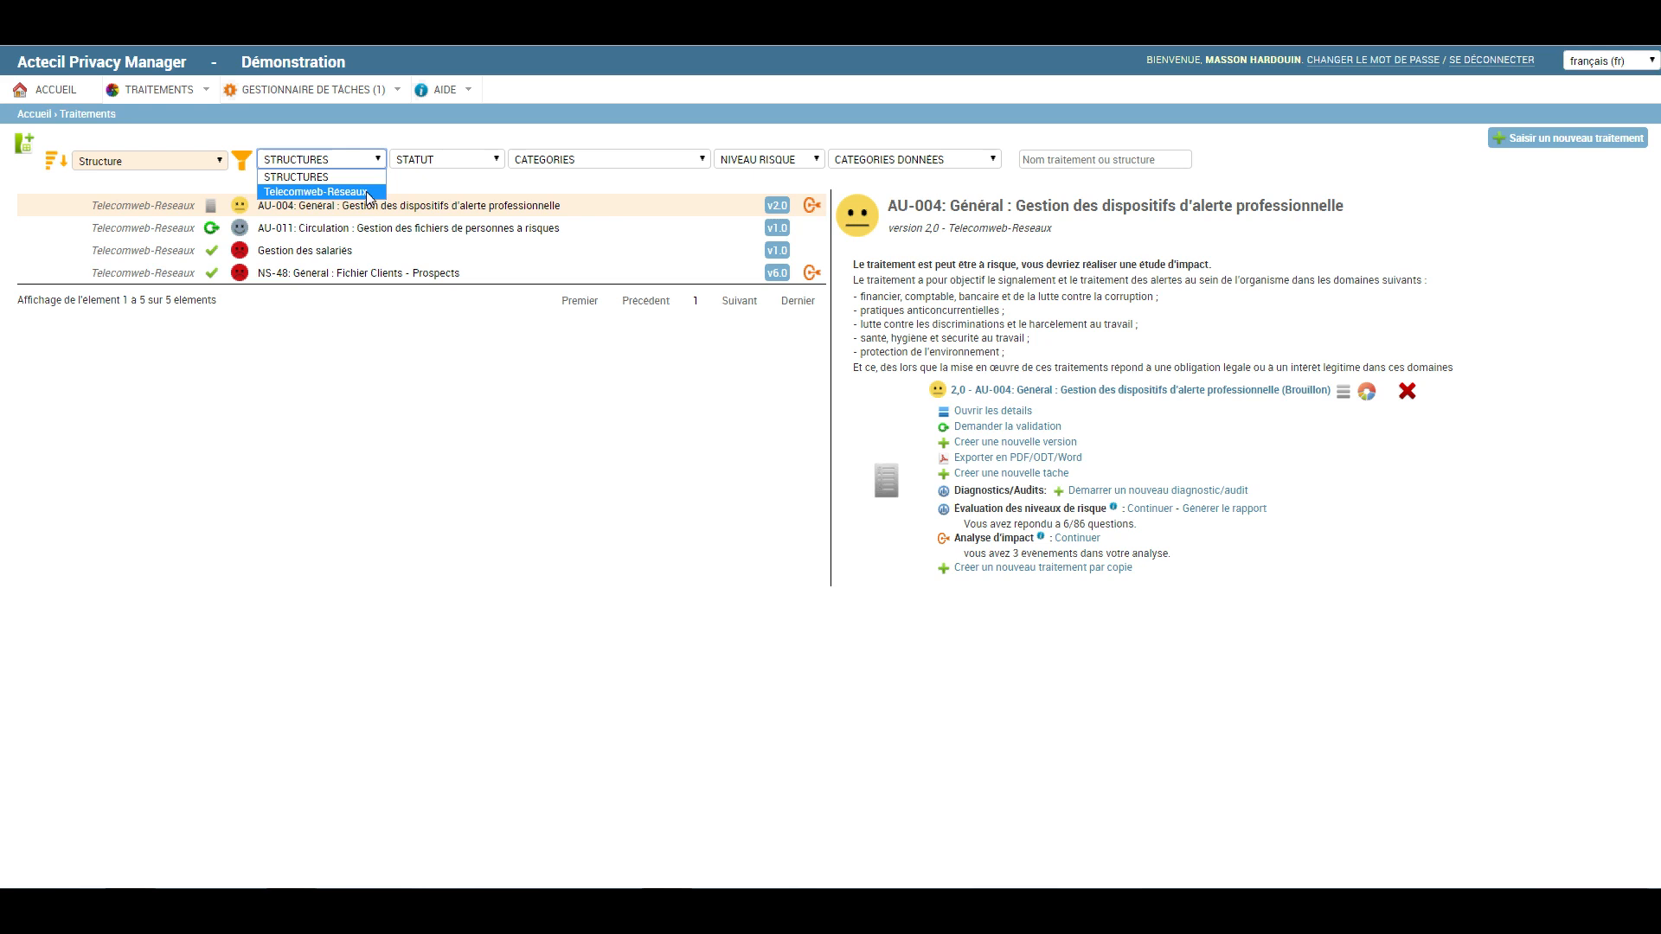
left_click(478, 435)
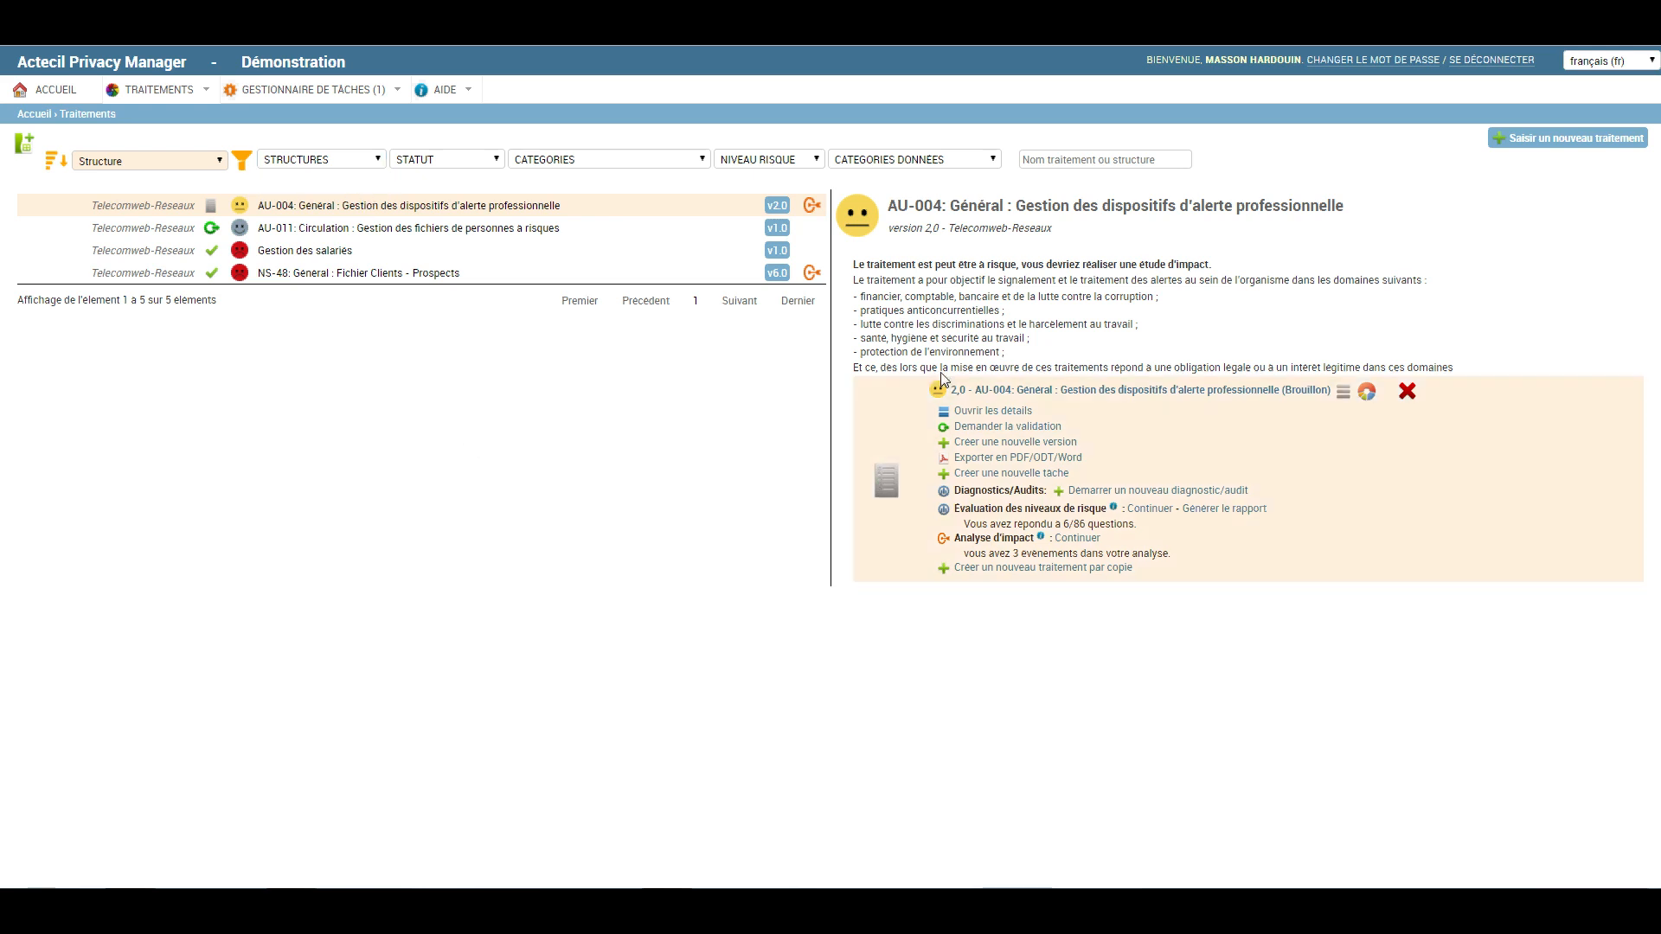
Start a new treatment from scratch for the structure Telecomweb-Réseaux, after viewing the qualification filter options for the models.
left_click(1571, 143)
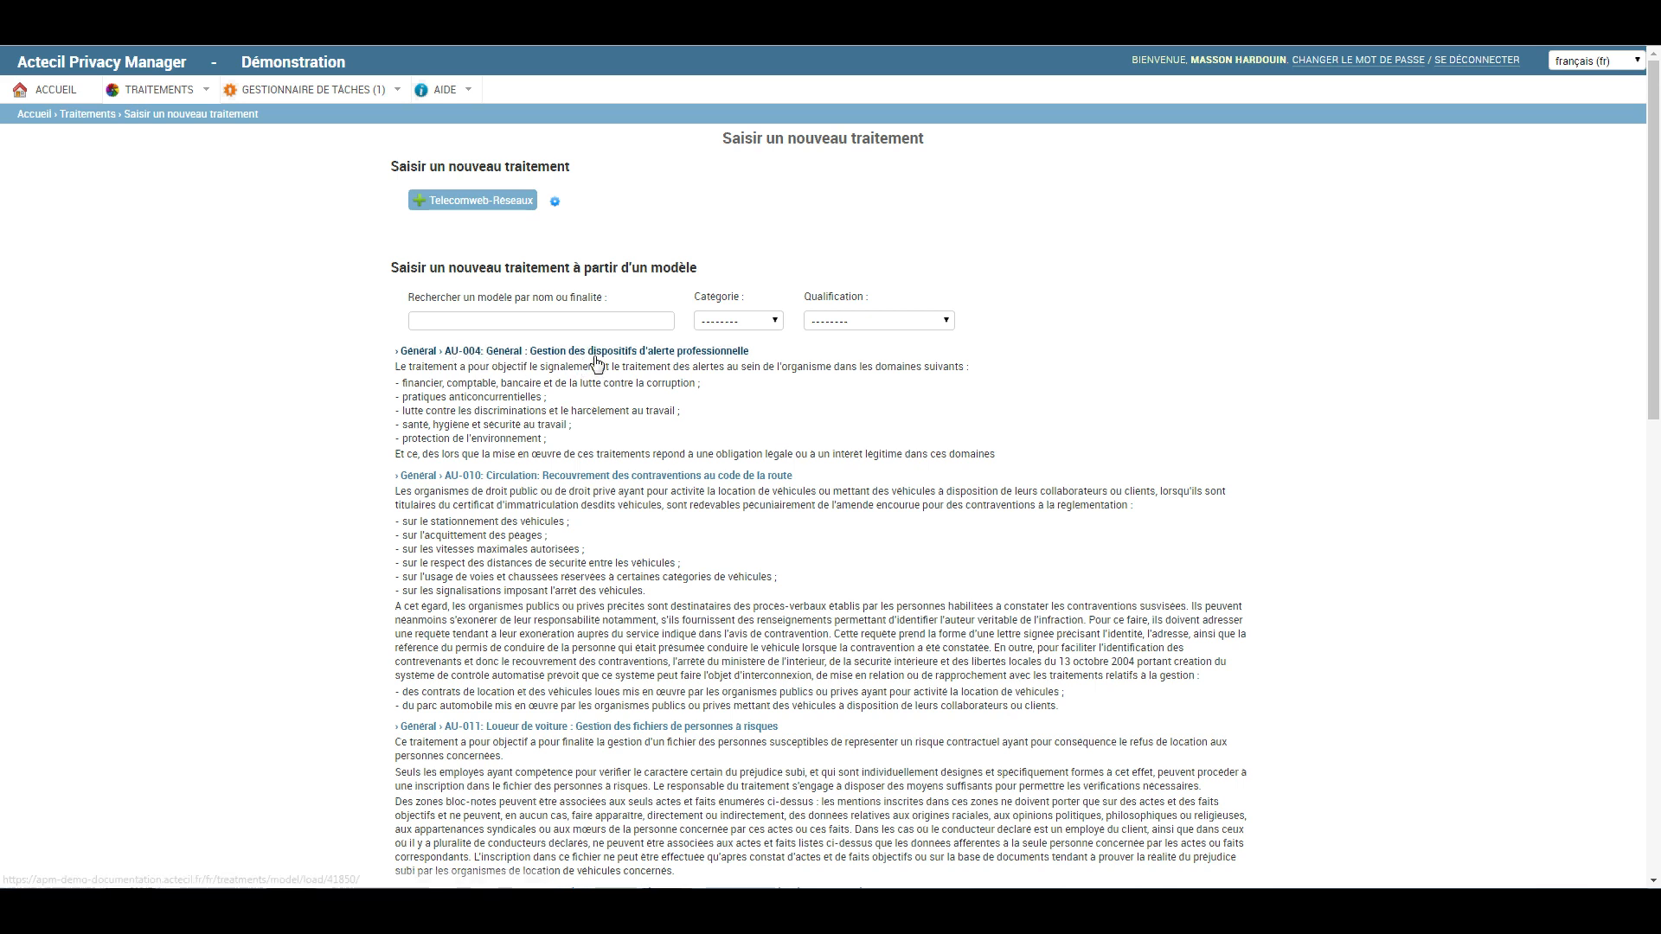
left_click(887, 321)
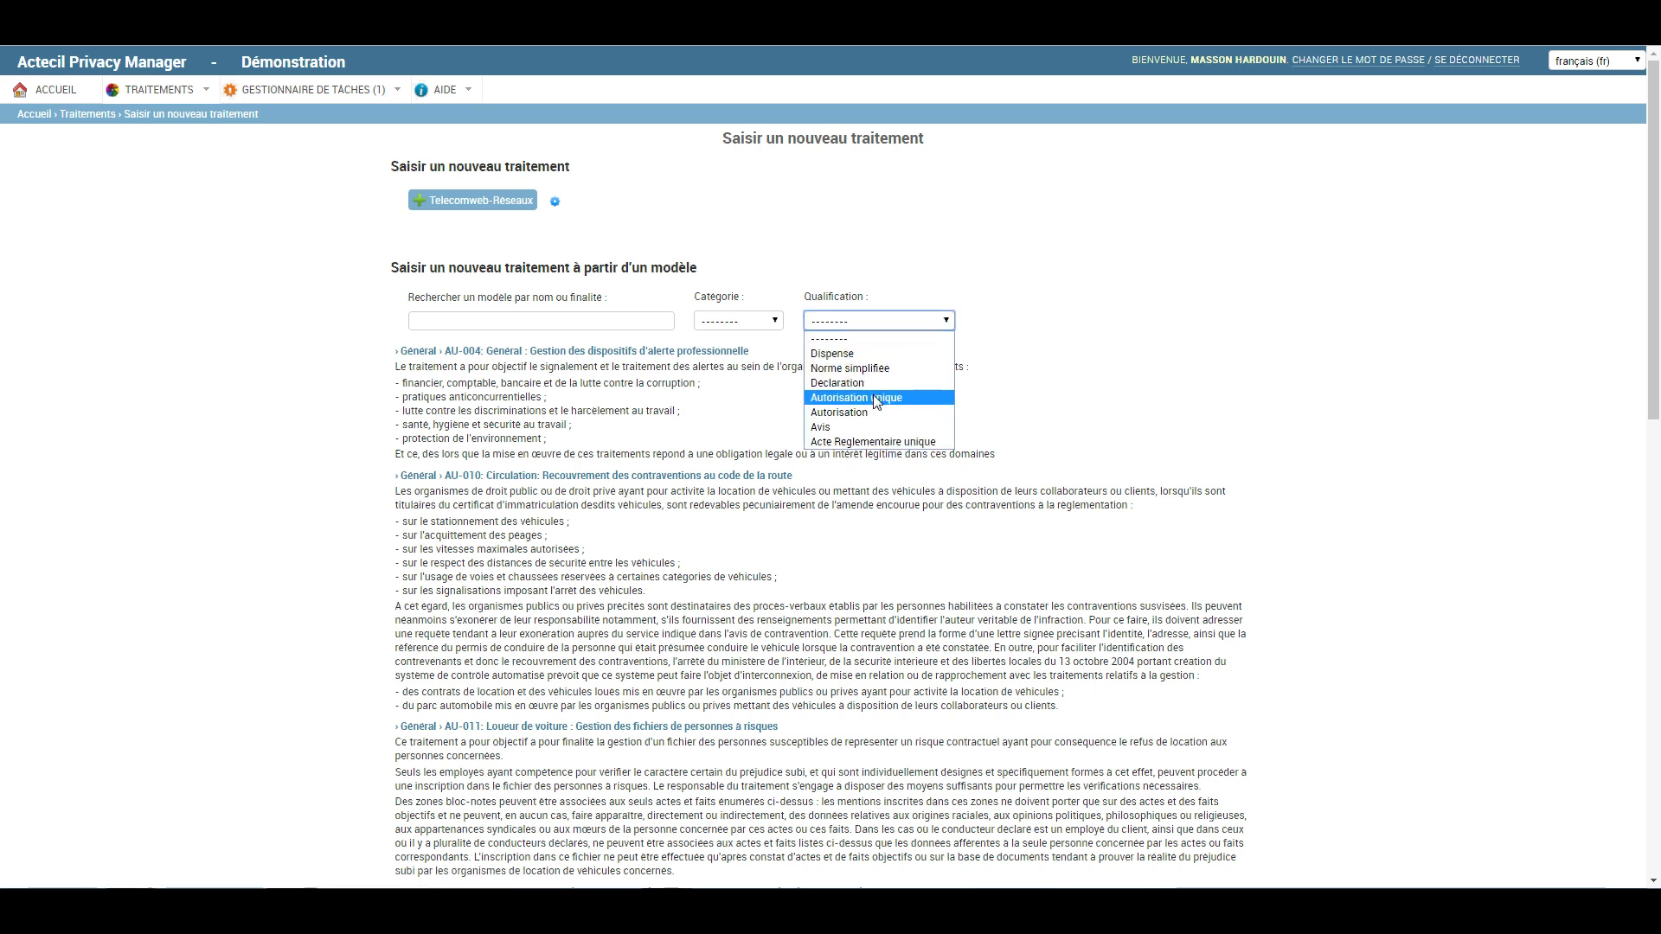
left_click(688, 432)
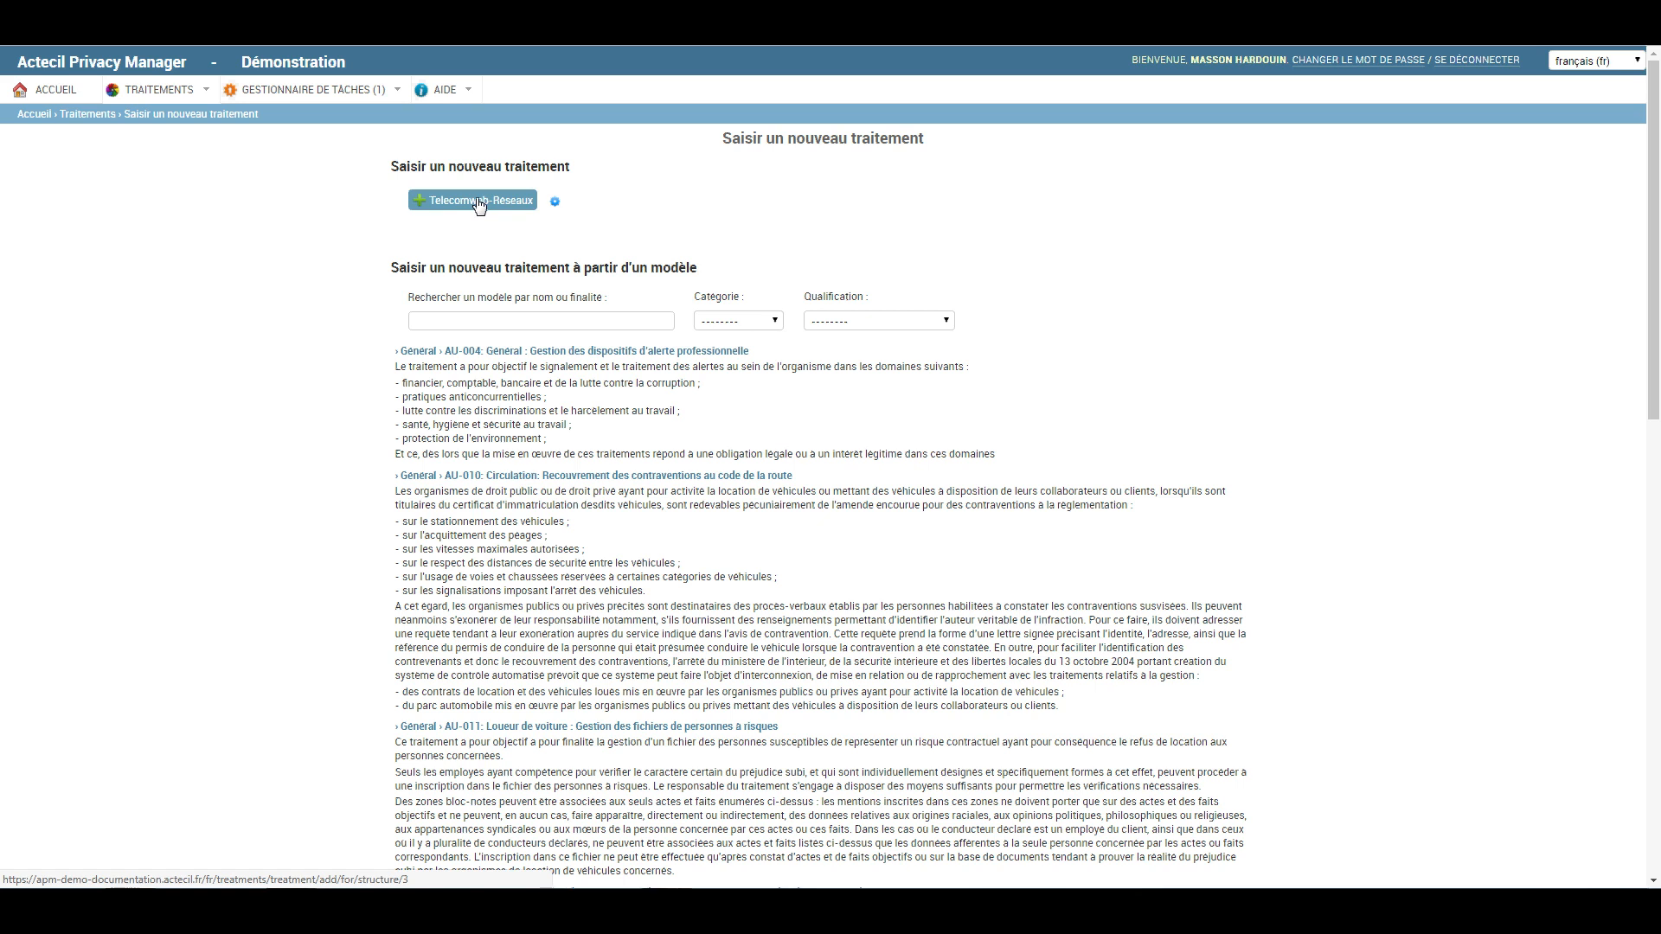
left_click(476, 200)
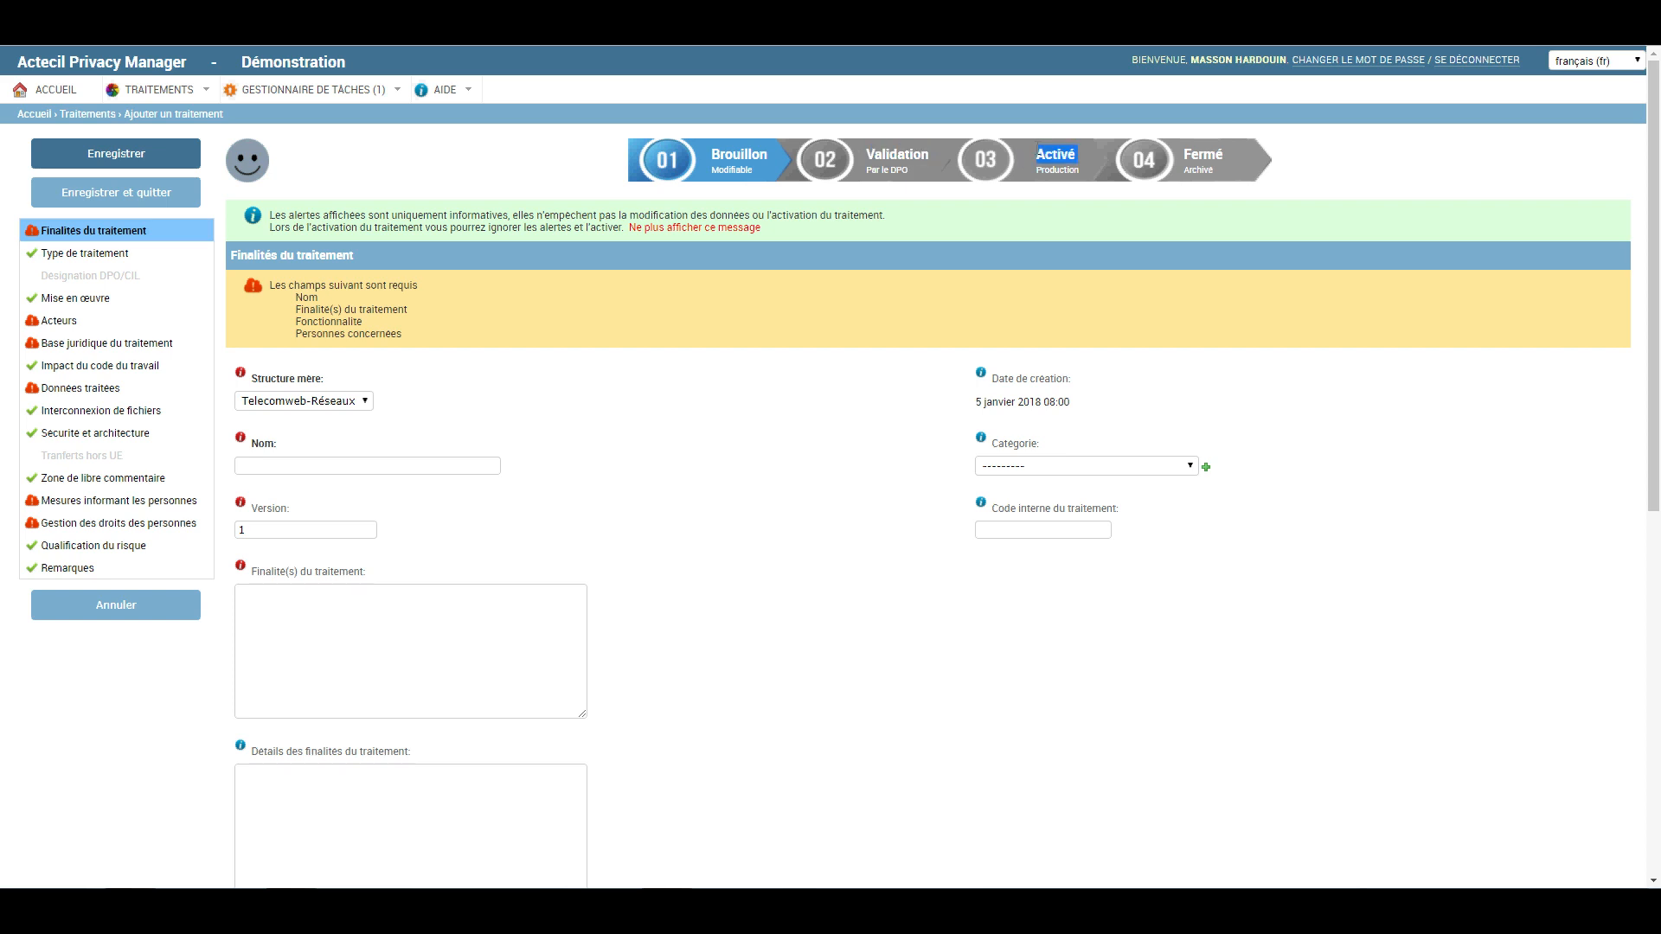
Examine the draft's workflow stages, its risk indicator and the form sections, including Type de traitement, Mise en œuvre and Données traitées.
double_click(742, 155)
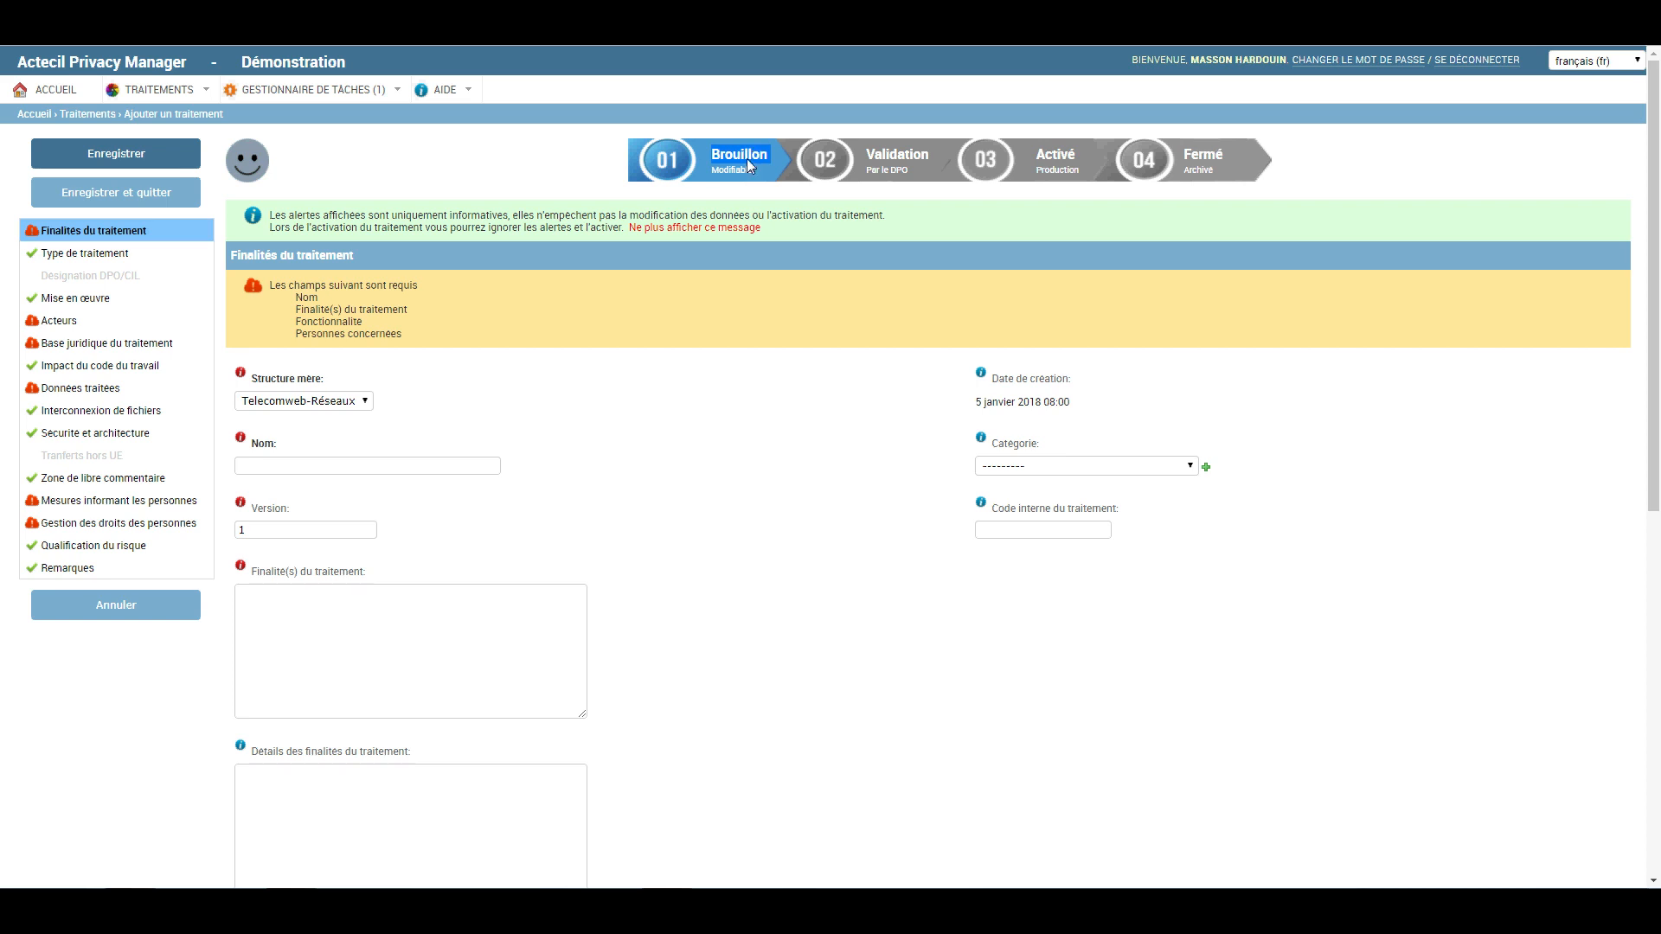
left_click(534, 173)
mouse_move(265, 169)
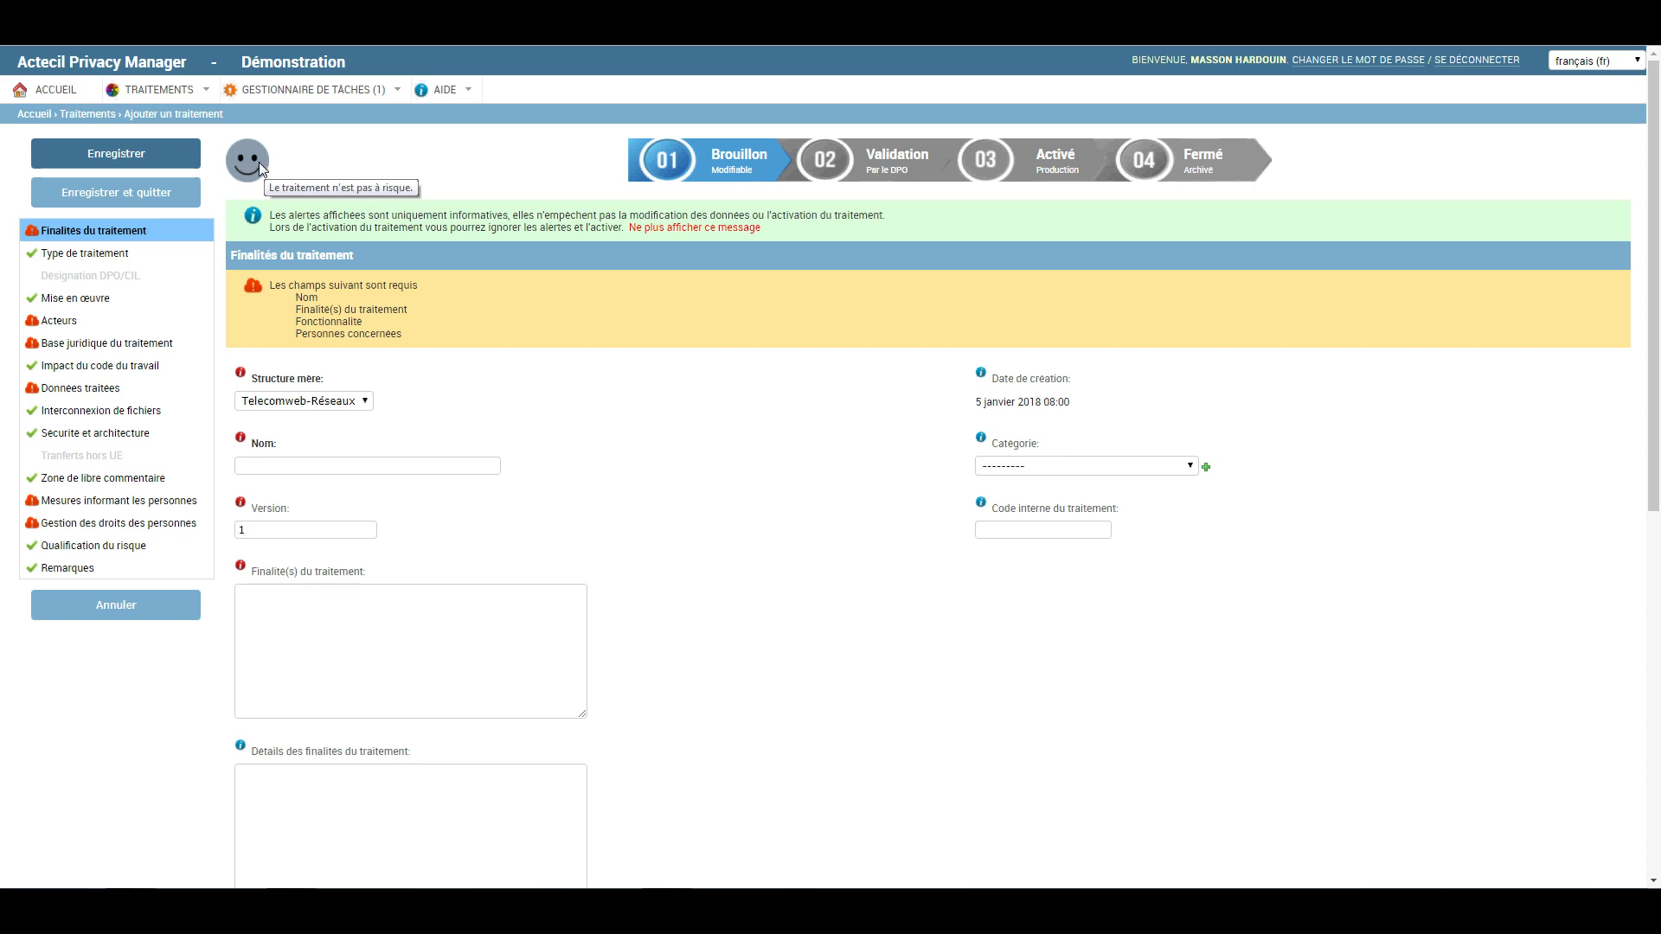
left_click(95, 253)
left_click(87, 299)
left_click(95, 344)
left_click(93, 371)
left_click(93, 389)
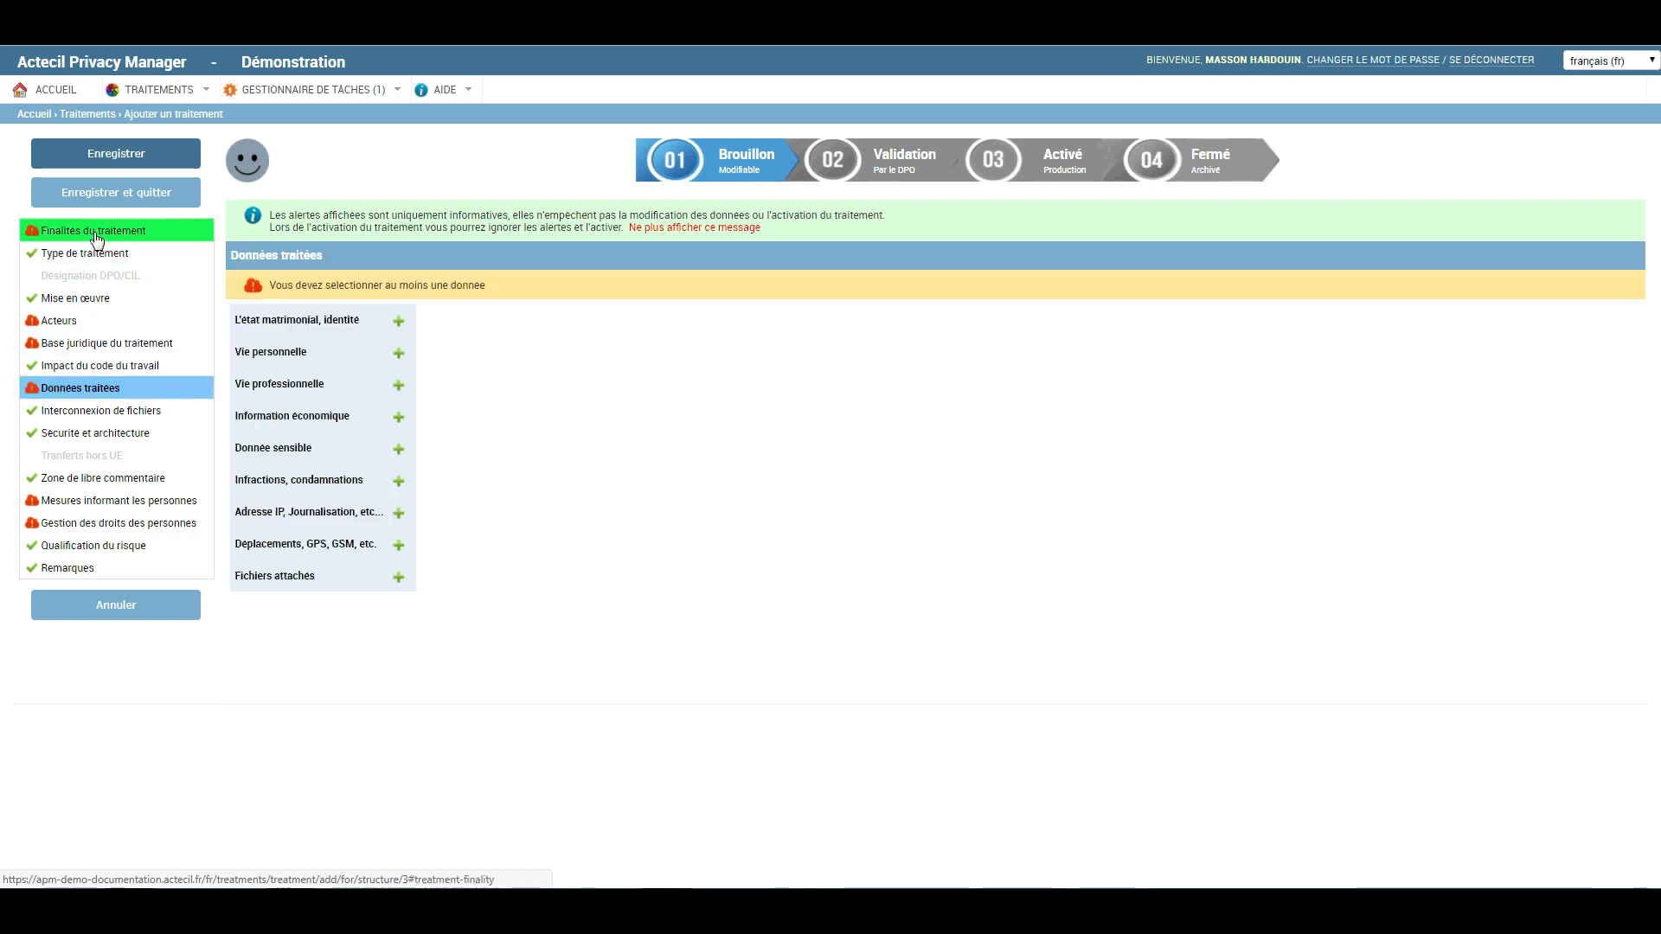
left_click(97, 239)
scroll(104, 286, "up", 3)
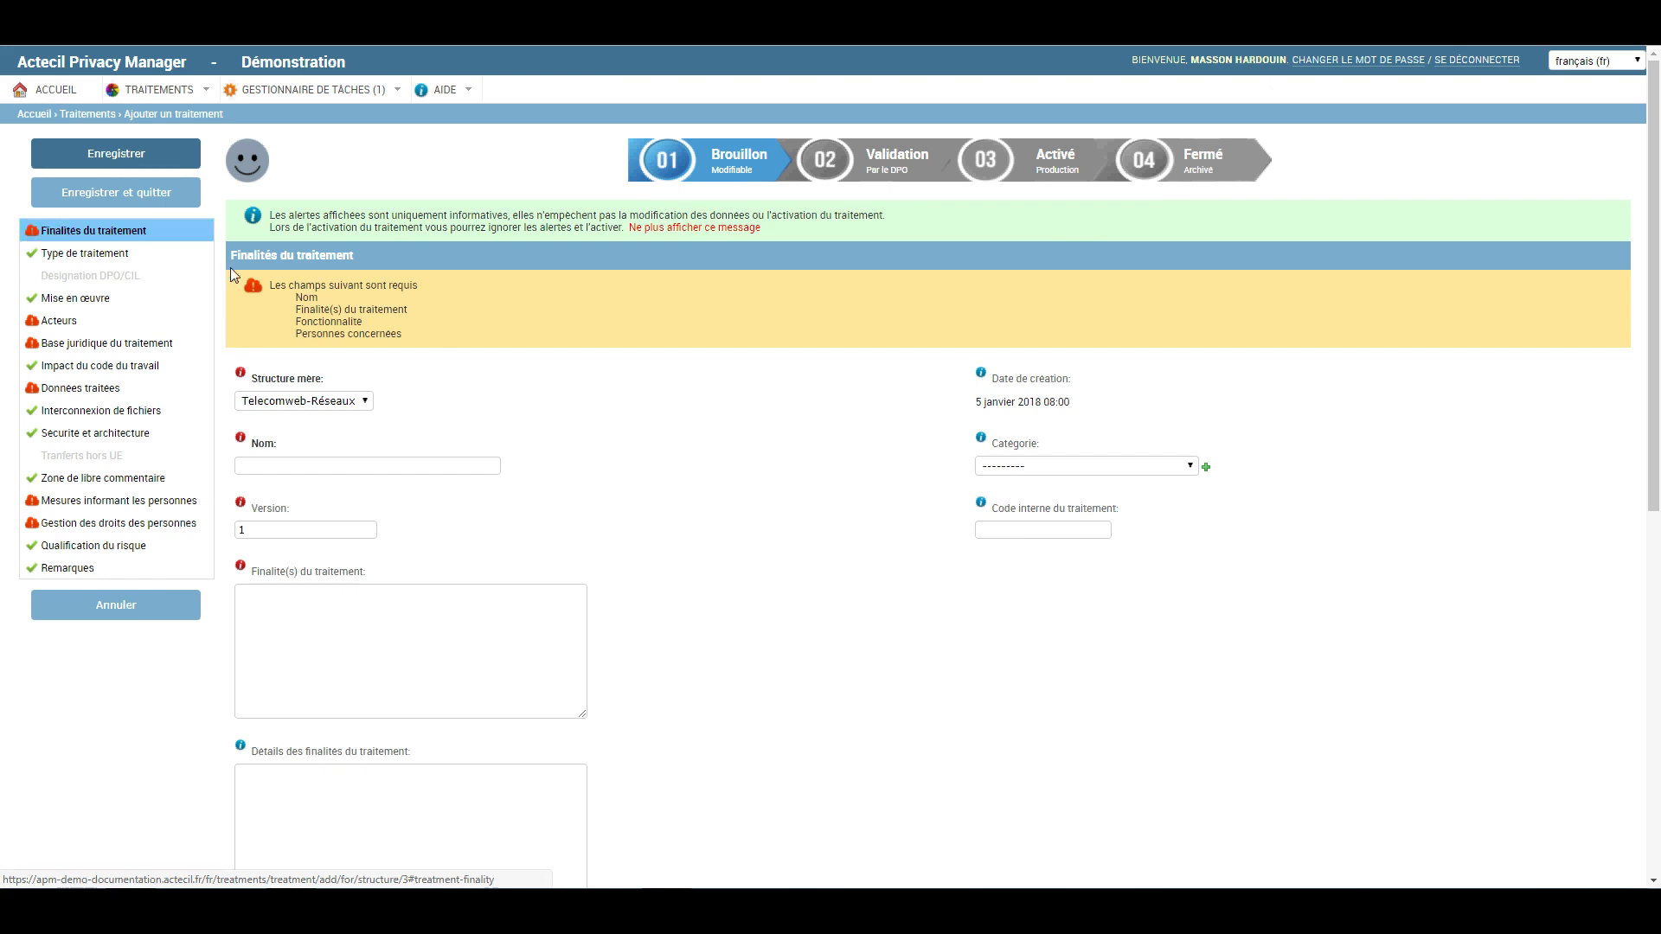
Compare the required-field alerts of the Finalités du traitement and Acteurs sections, ending back in Finalités du traitement.
left_click_drag(268, 283, 425, 346)
left_click(425, 346)
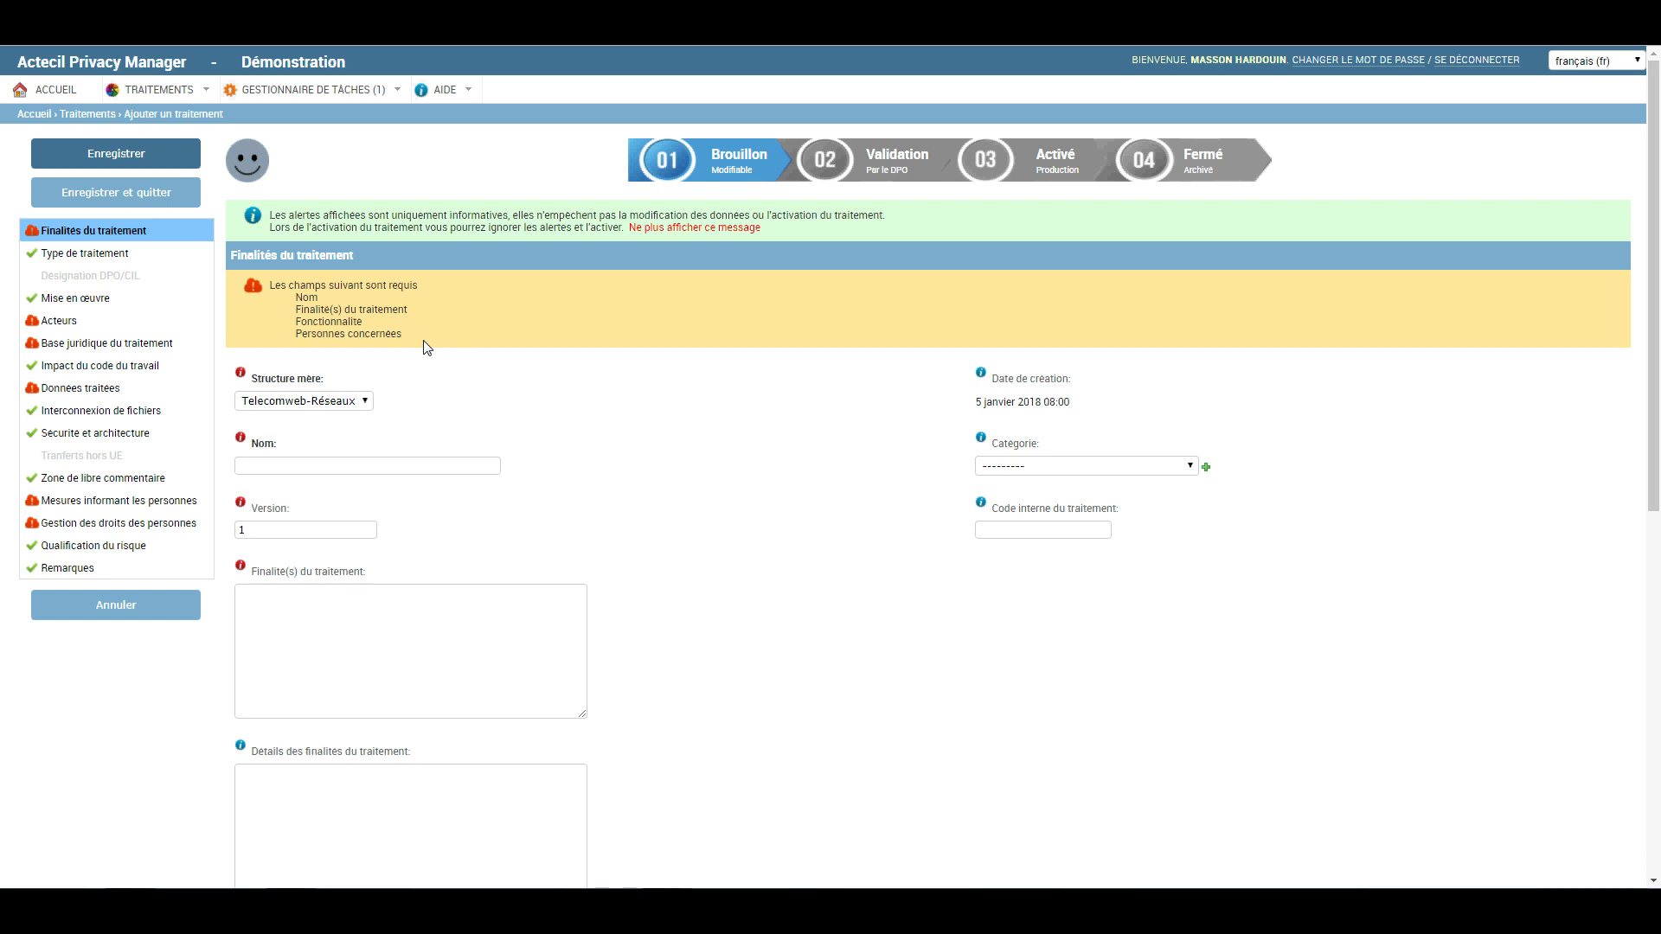
left_click(54, 327)
scroll(407, 329, "up", 2)
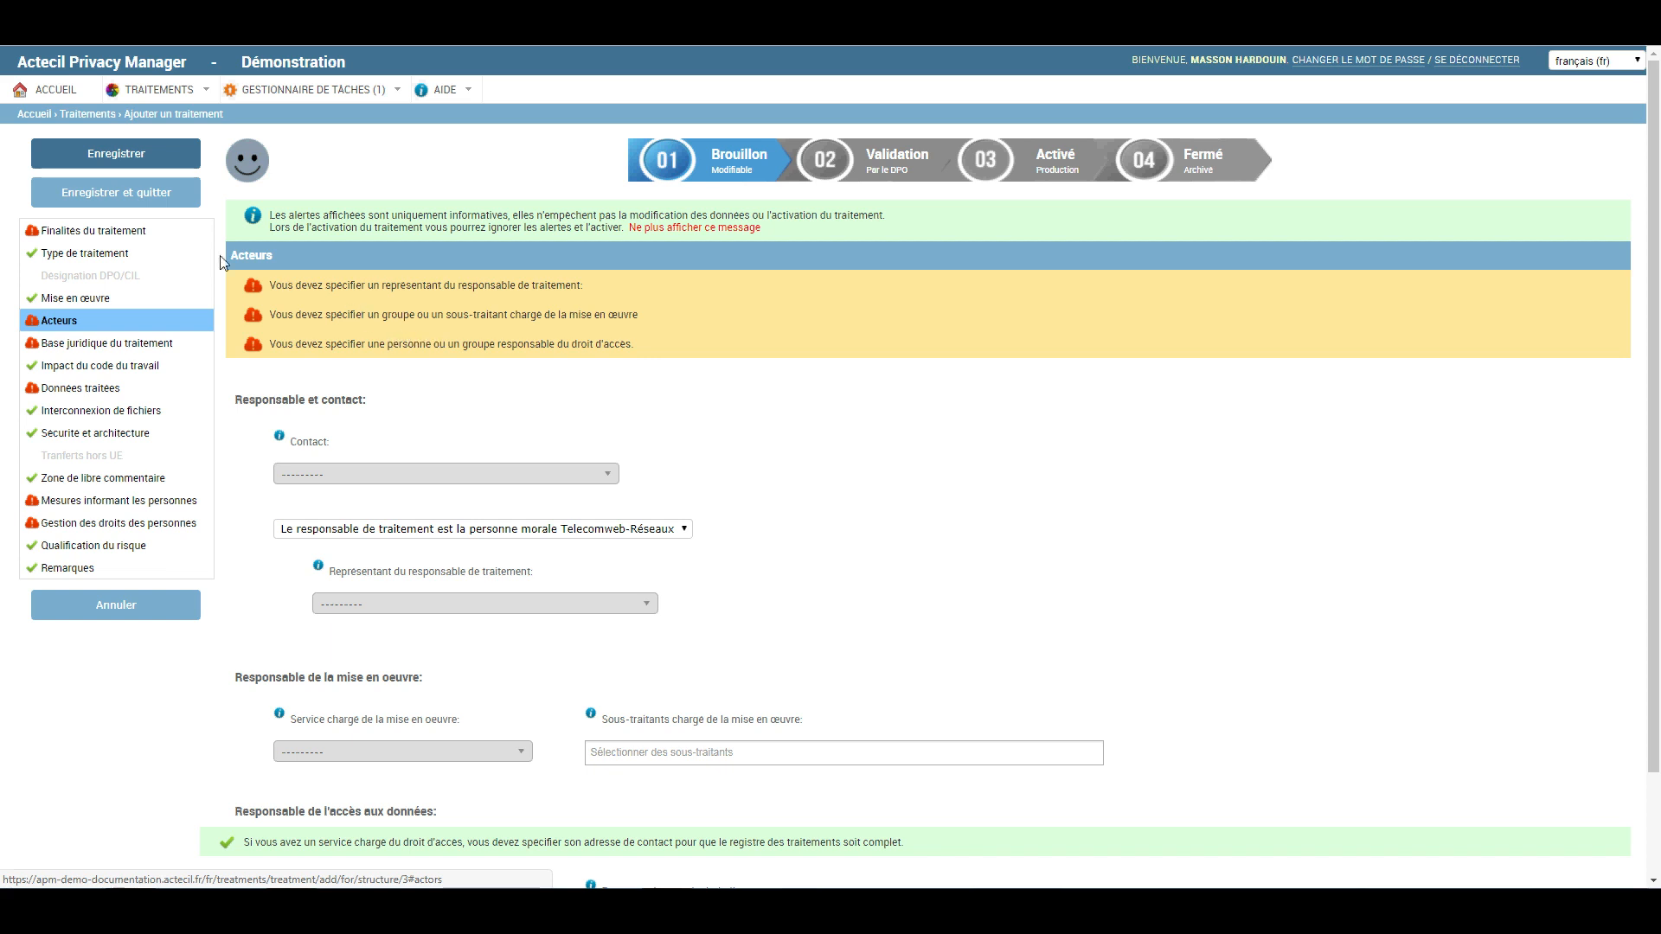
left_click(100, 232)
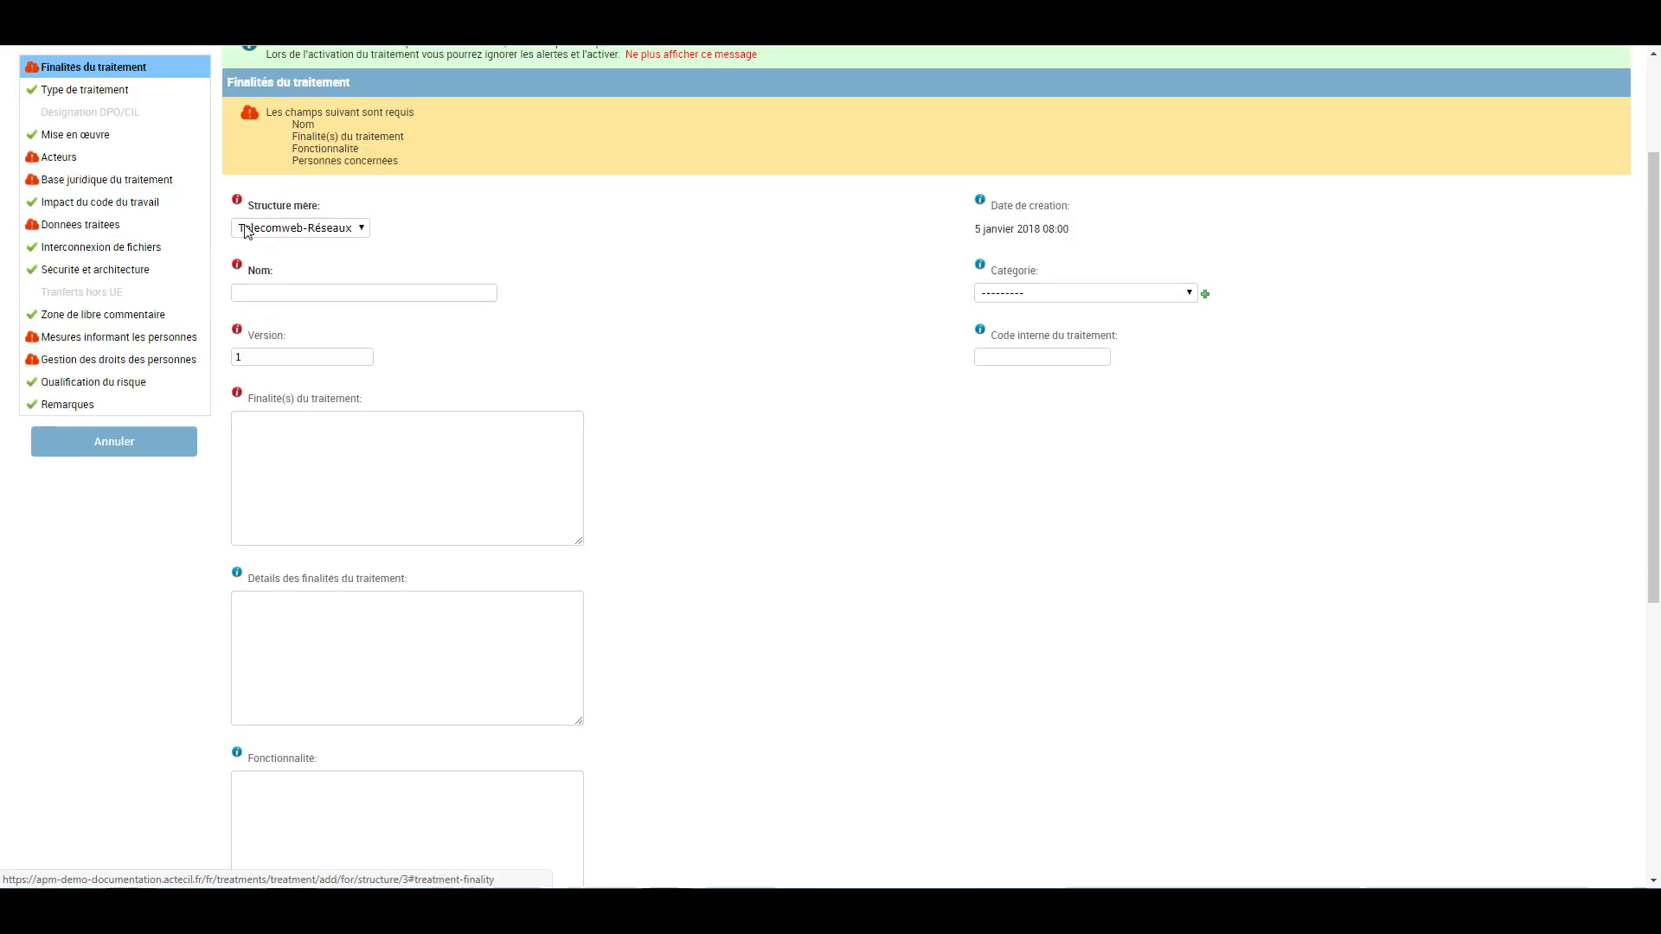
scroll(246, 231, "up", 2)
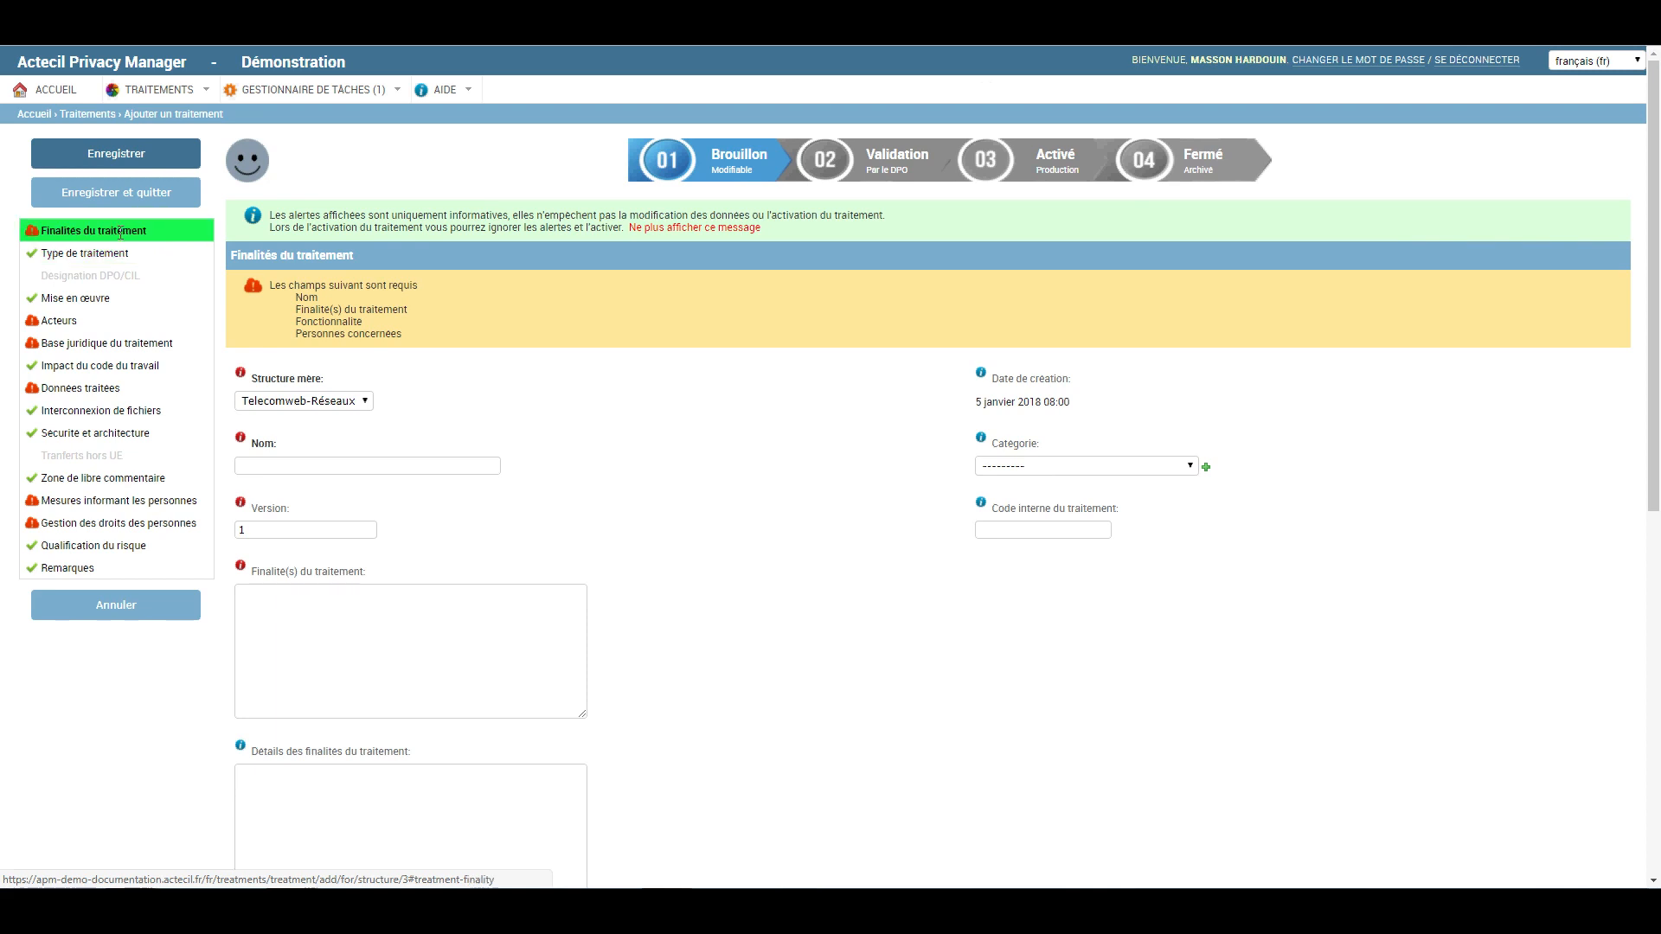
Choose Telecomweb-Réseaux as the parent structure and name the treatment "Démonstration".
scroll(585, 426, "down", 2)
left_click(307, 226)
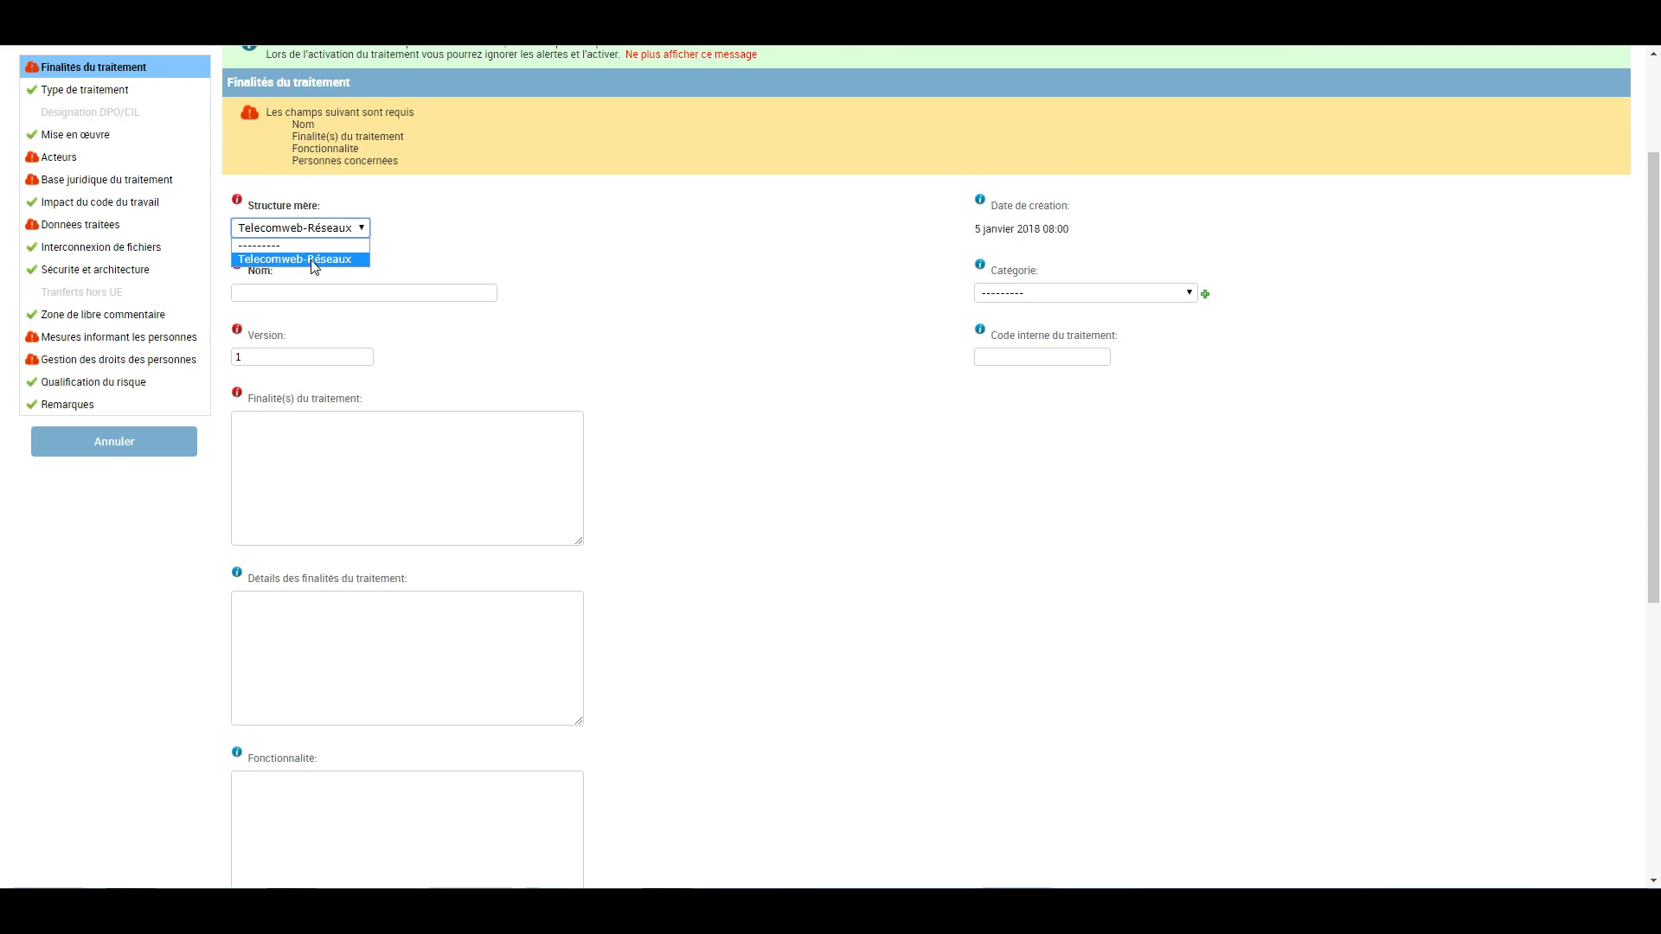
left_click(313, 259)
left_click(367, 294)
type("Démonstration")
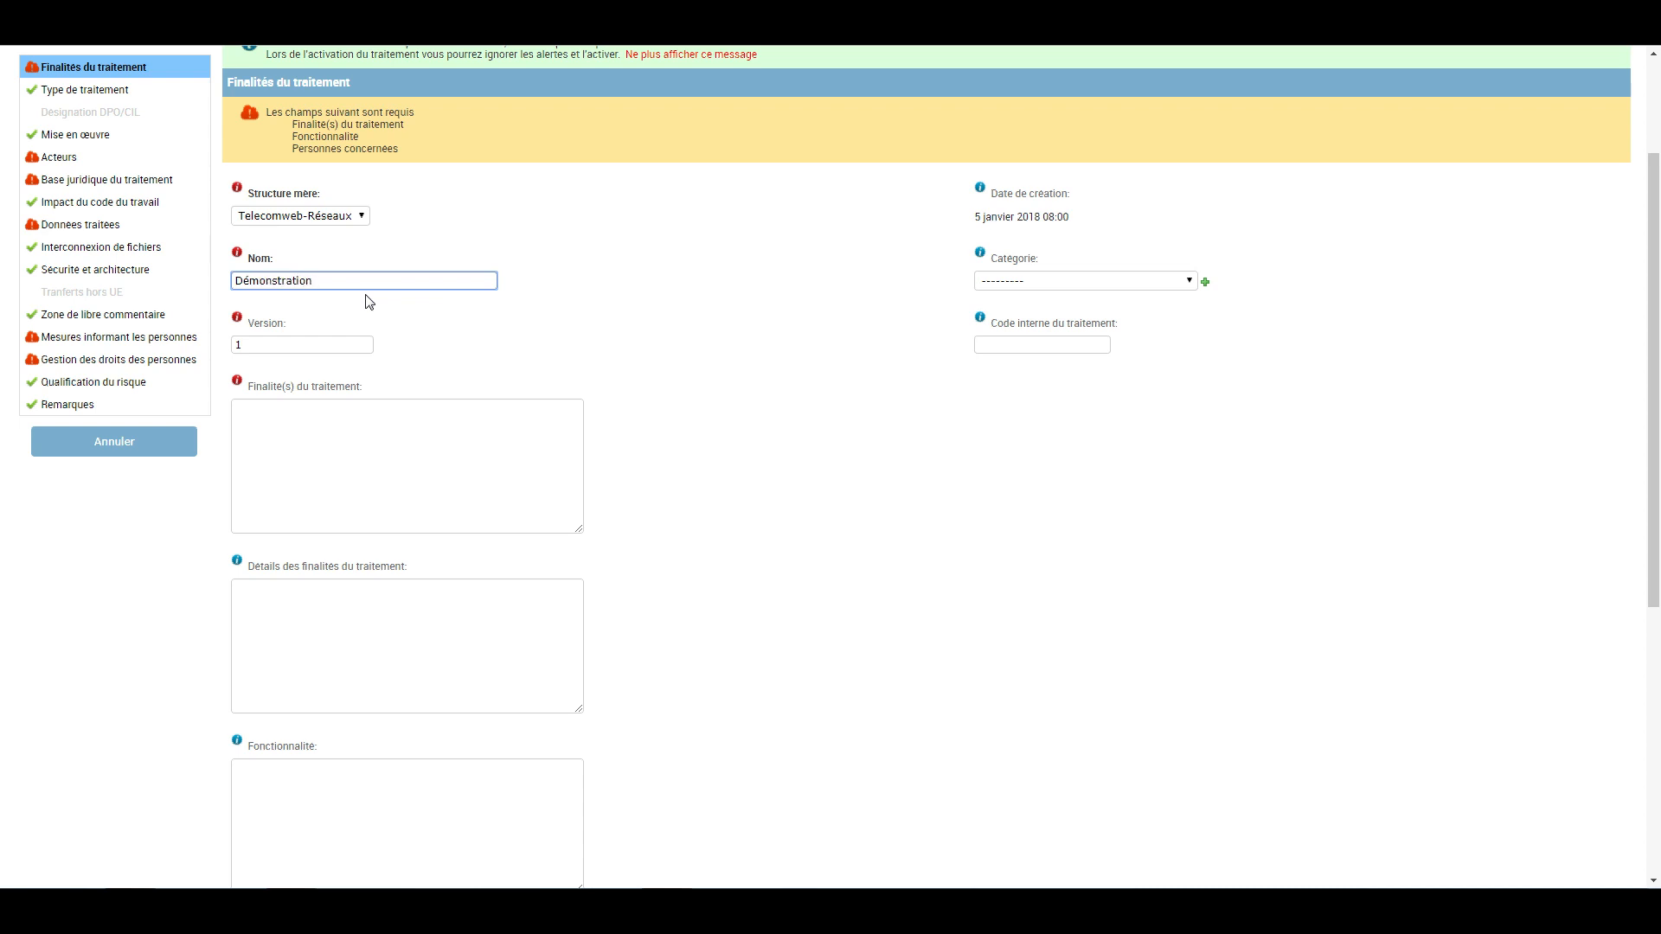
Review the category options, the version number and the internal code field of the treatment.
left_click(1038, 282)
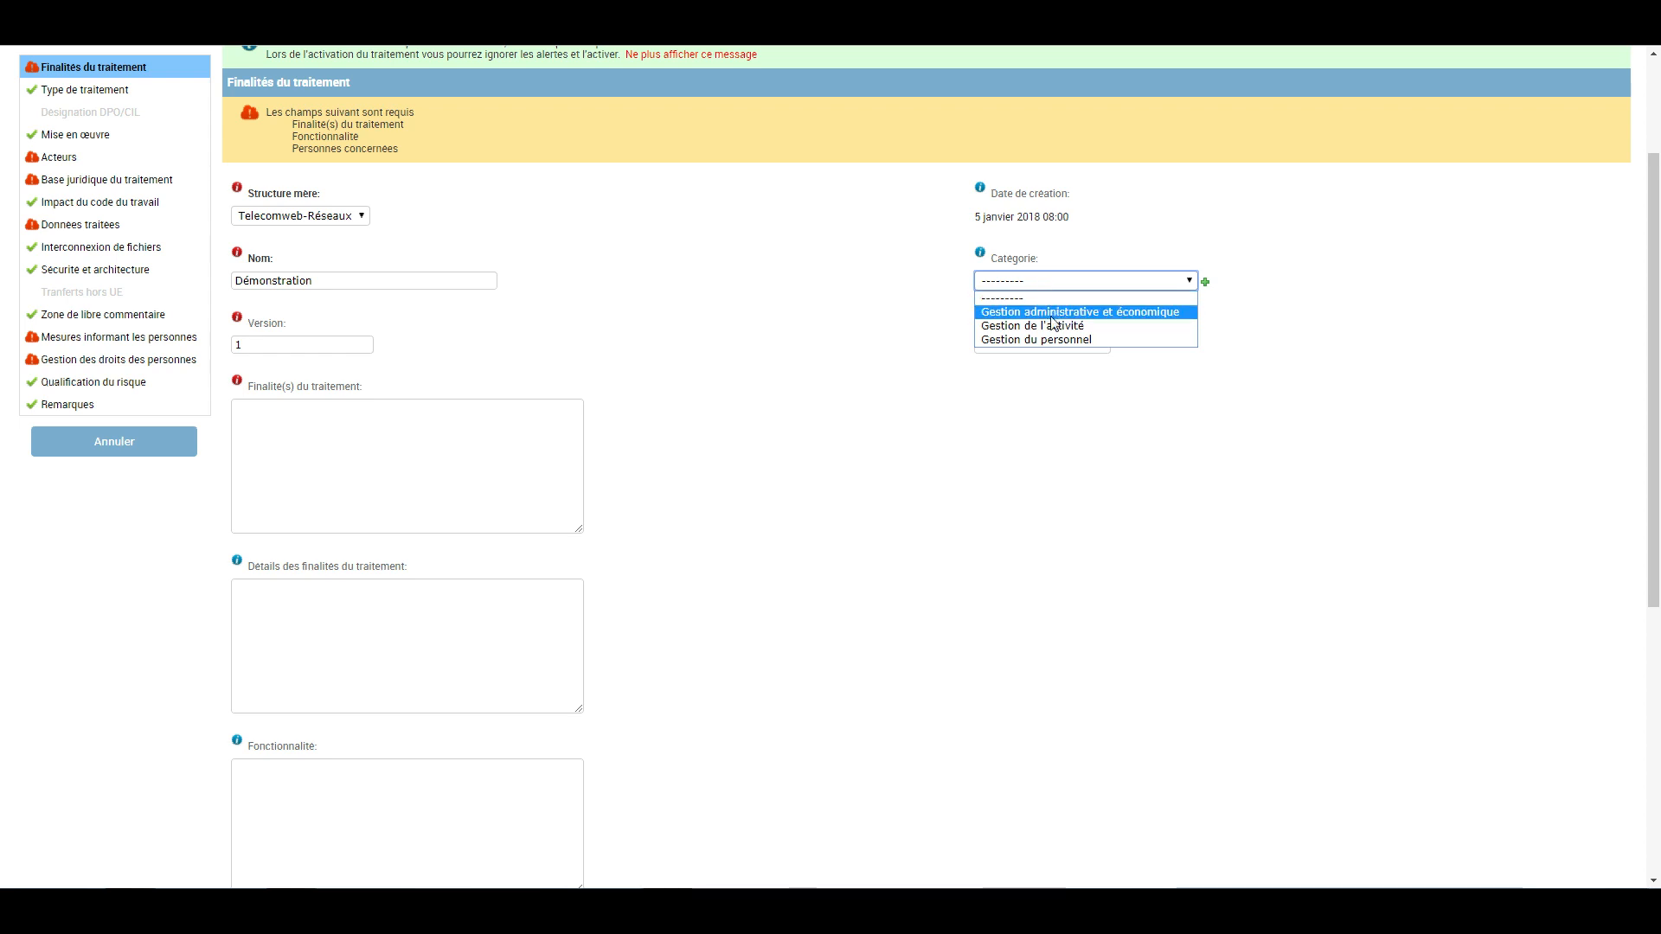
left_click(726, 325)
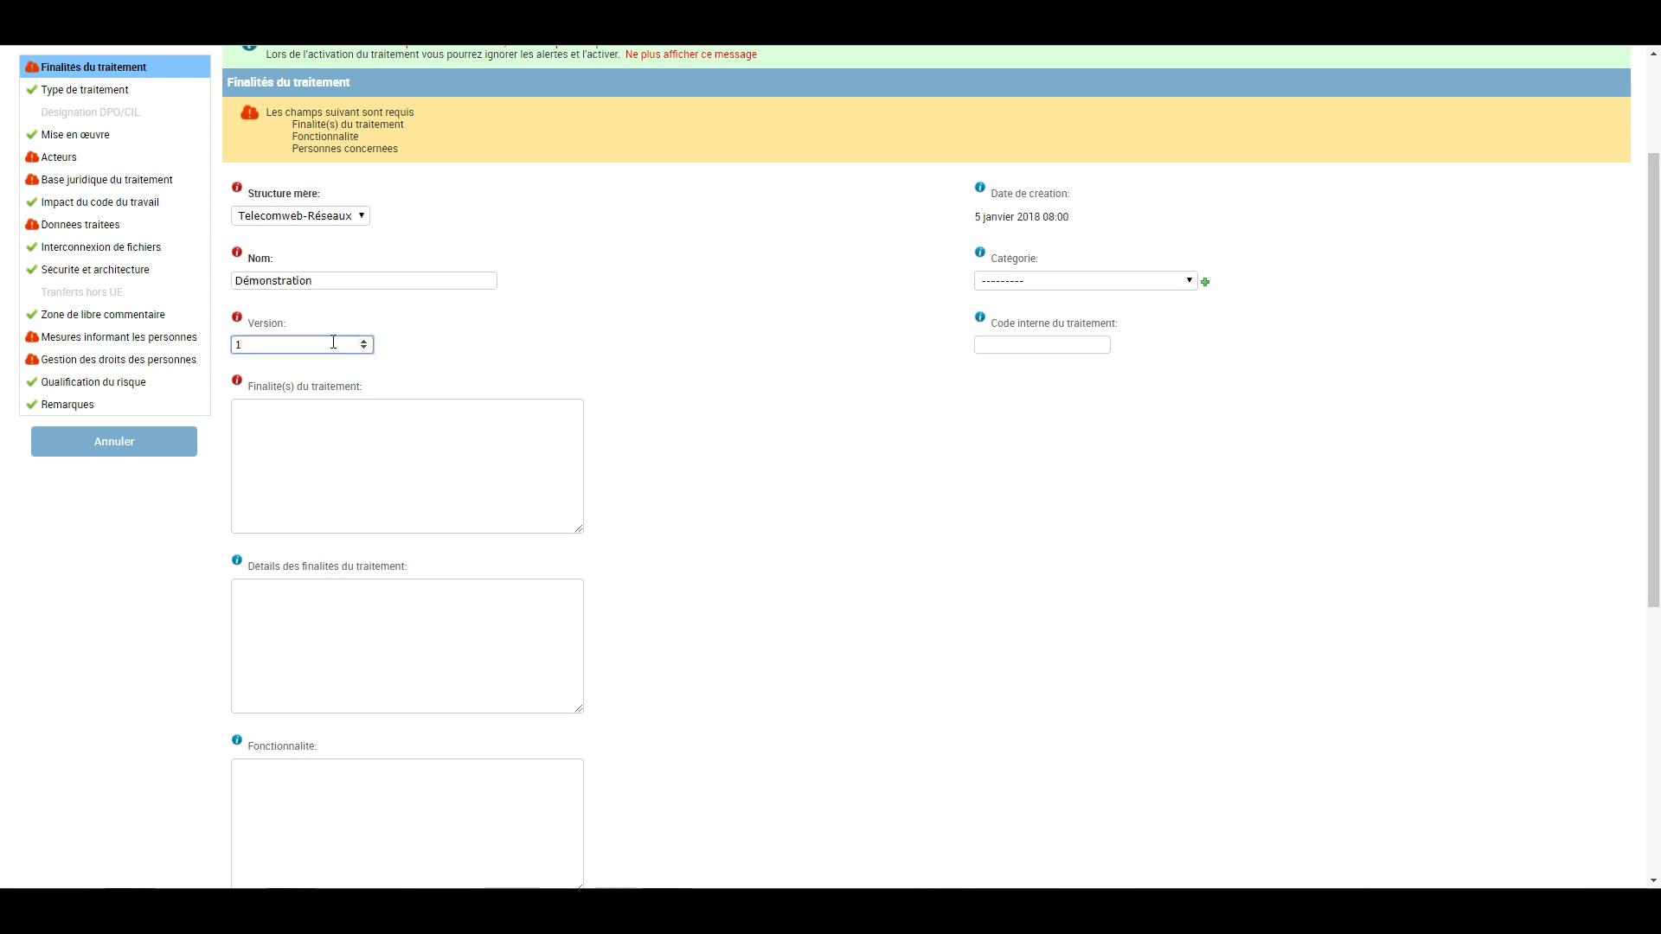
left_click(502, 364)
scroll(865, 329, "down", 1)
left_click(1021, 260)
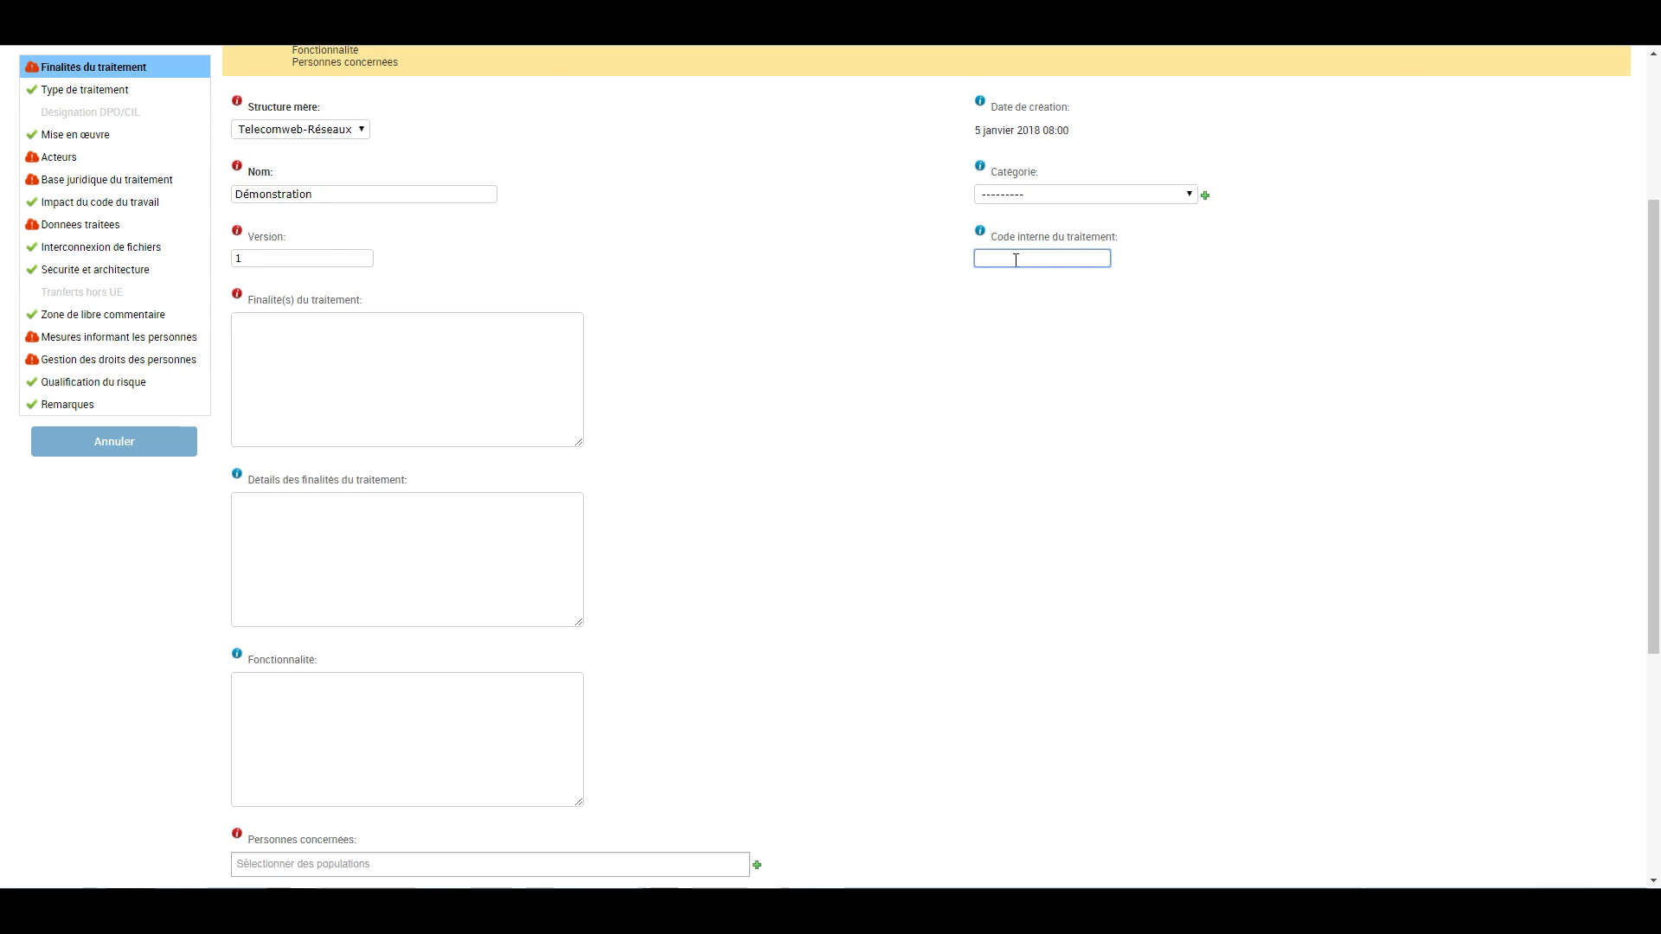
Enter "Démonstration, APM" as the purpose of the treatment.
left_click(386, 381)
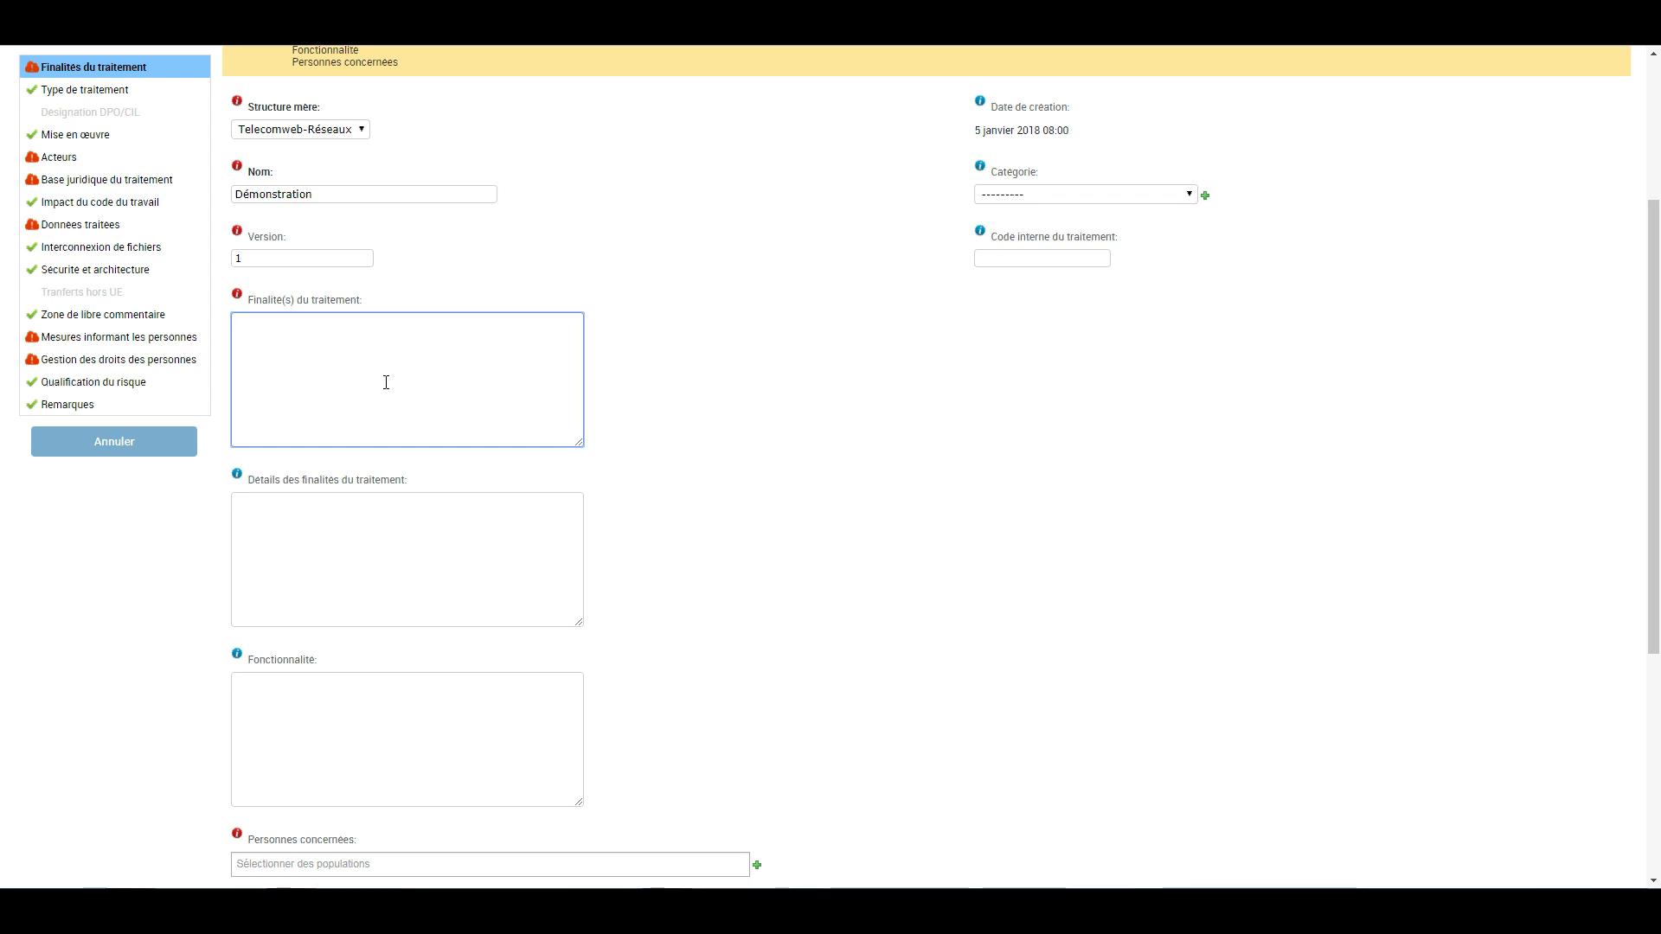
type("Démonstration, APM")
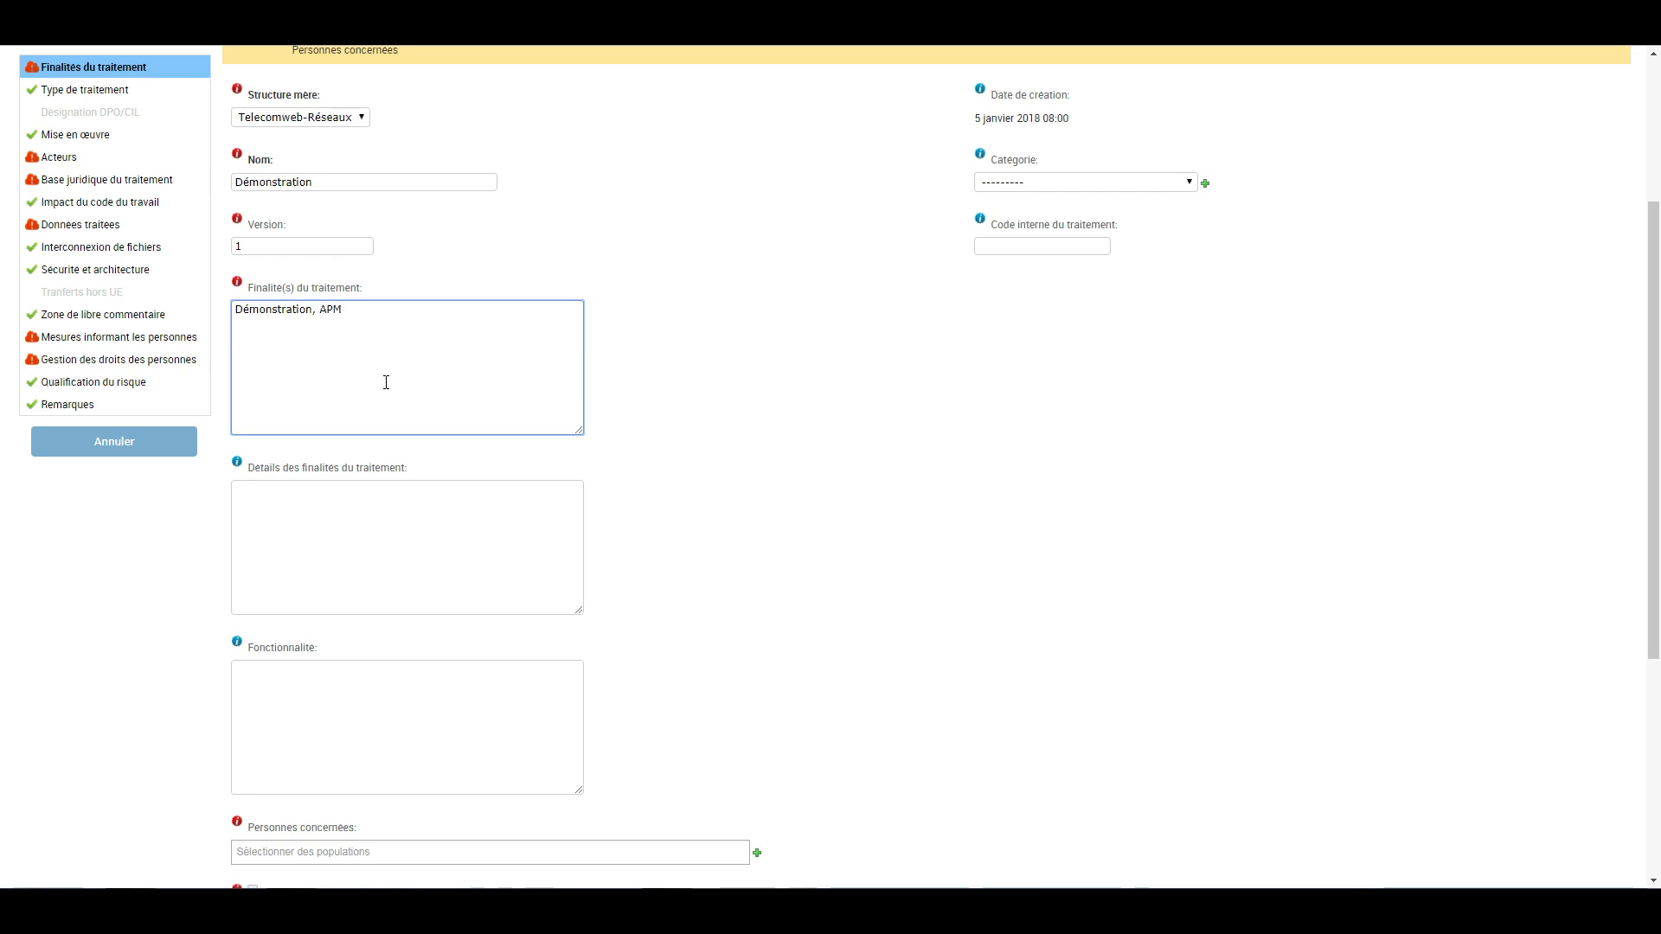
left_click(491, 514)
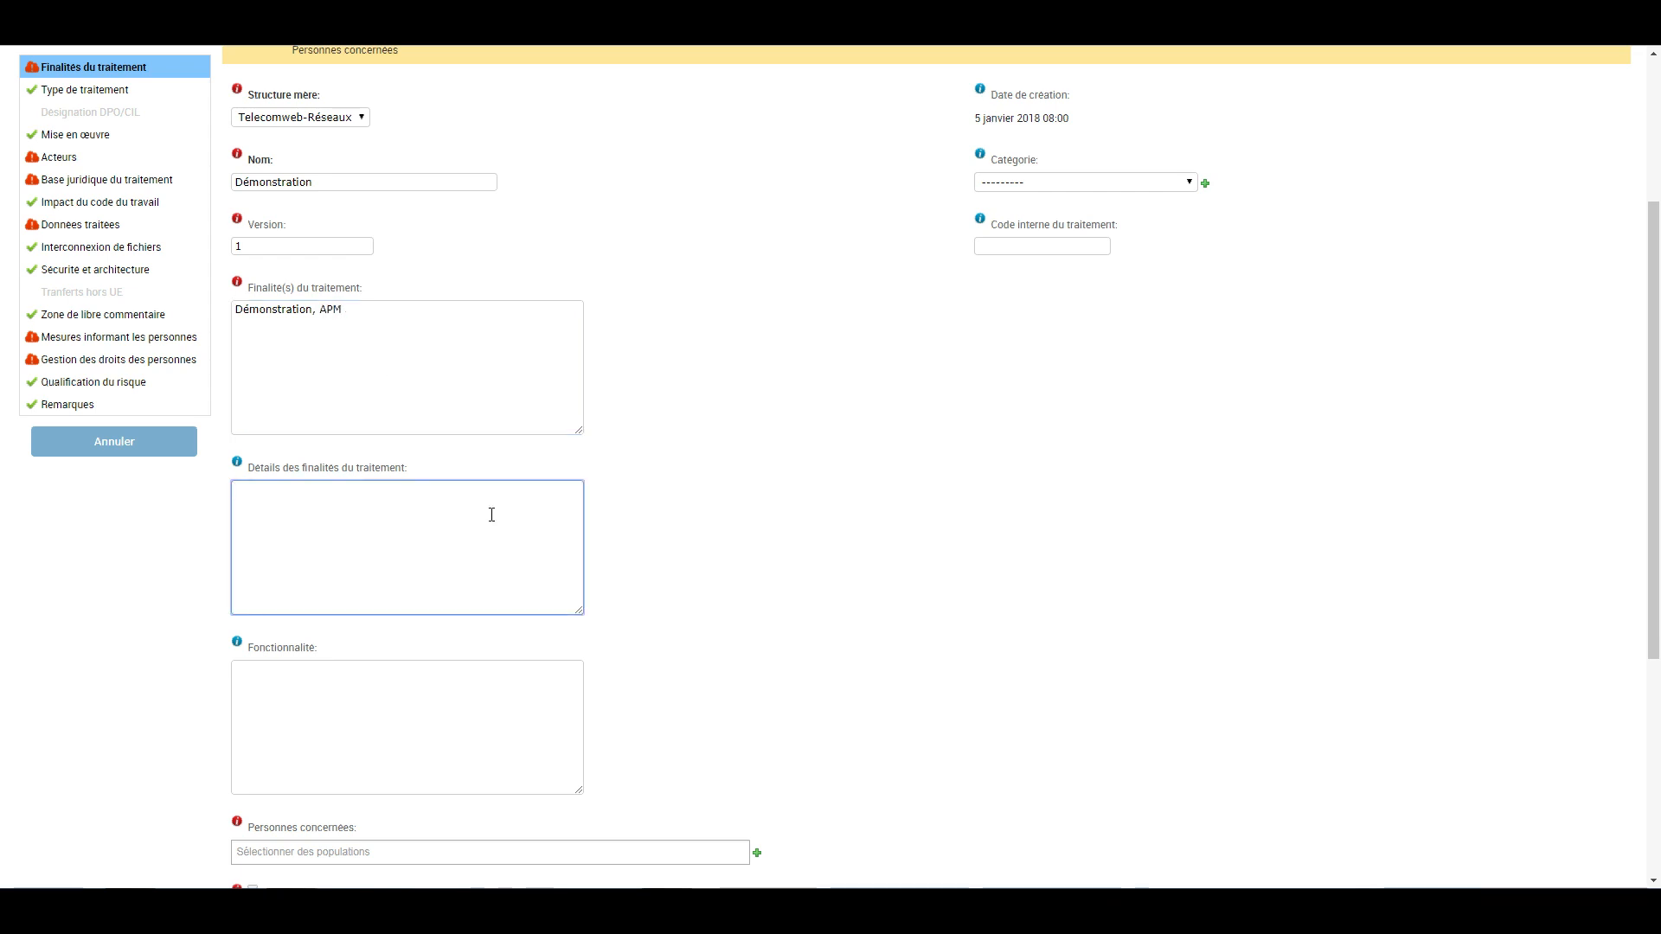
scroll(490, 528, "down", 2)
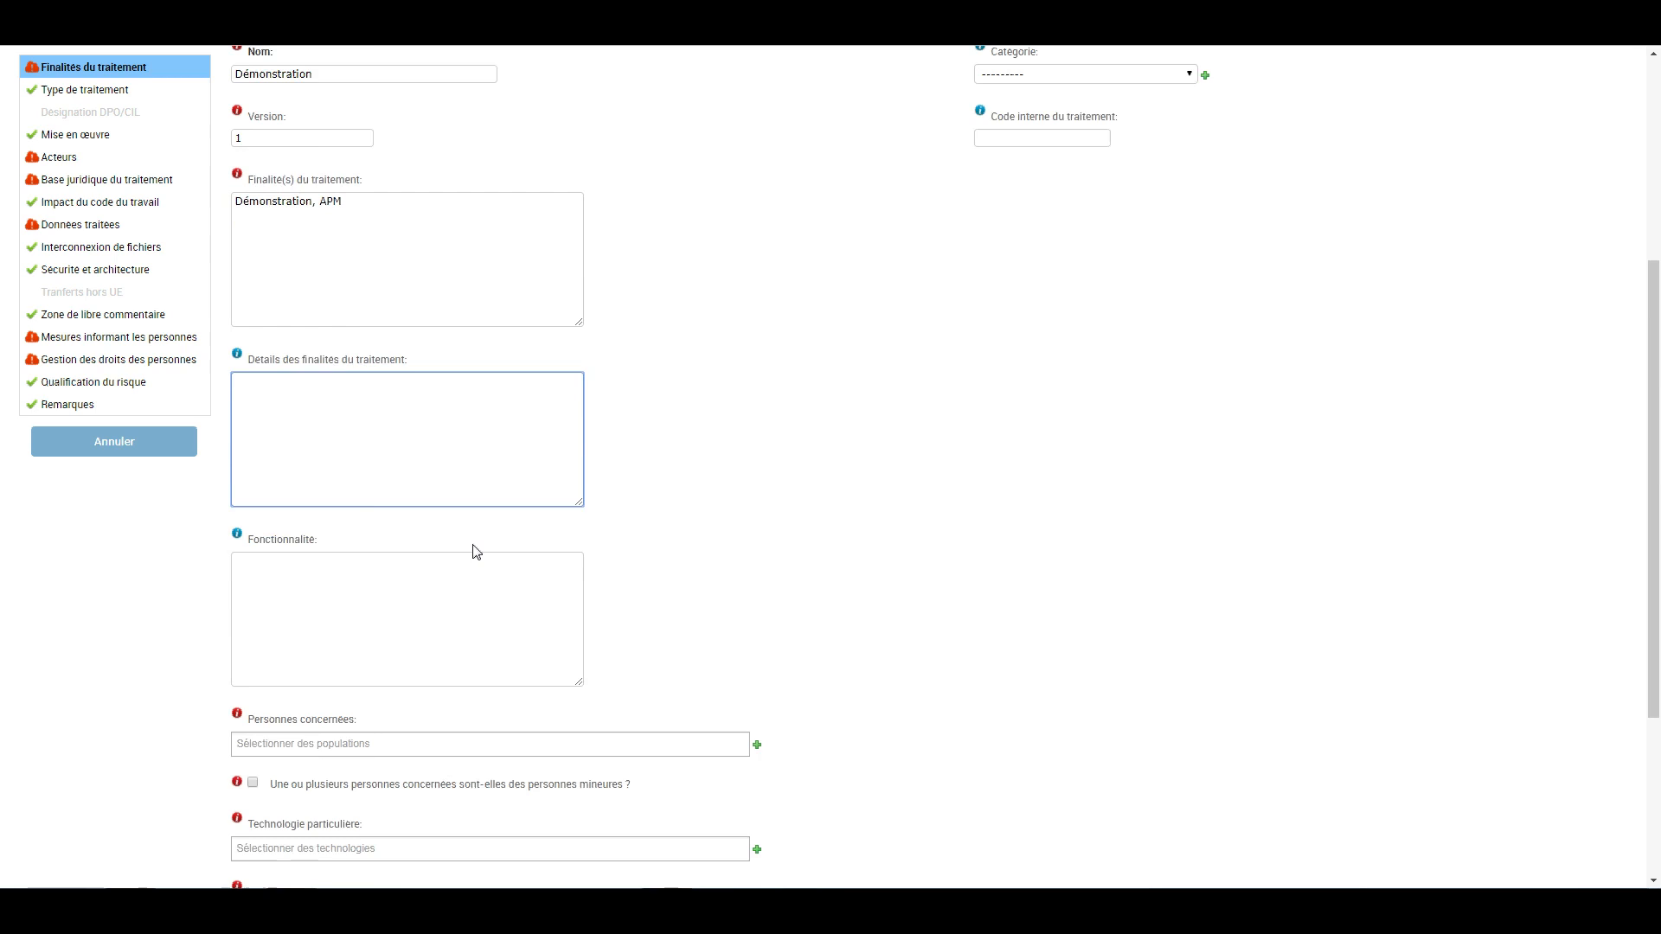
left_click(454, 539)
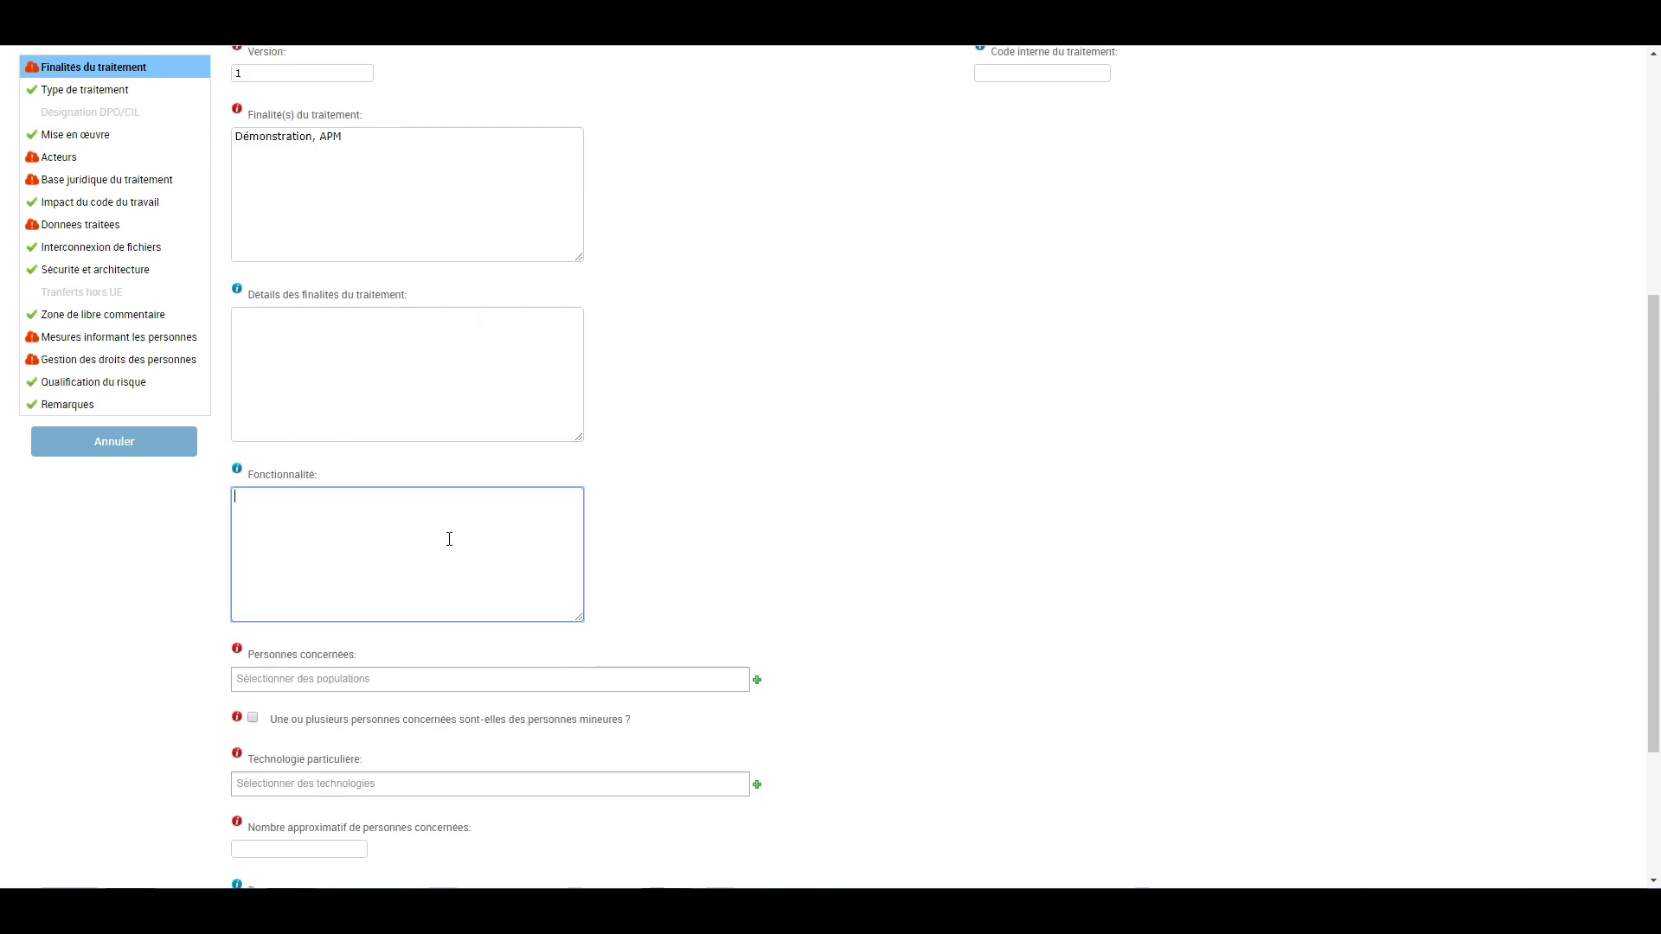
Add Clients and Candidats as the persons concerned and mark that one or more of them are minors.
scroll(449, 539, "down", 1)
scroll(449, 523, "down", 2)
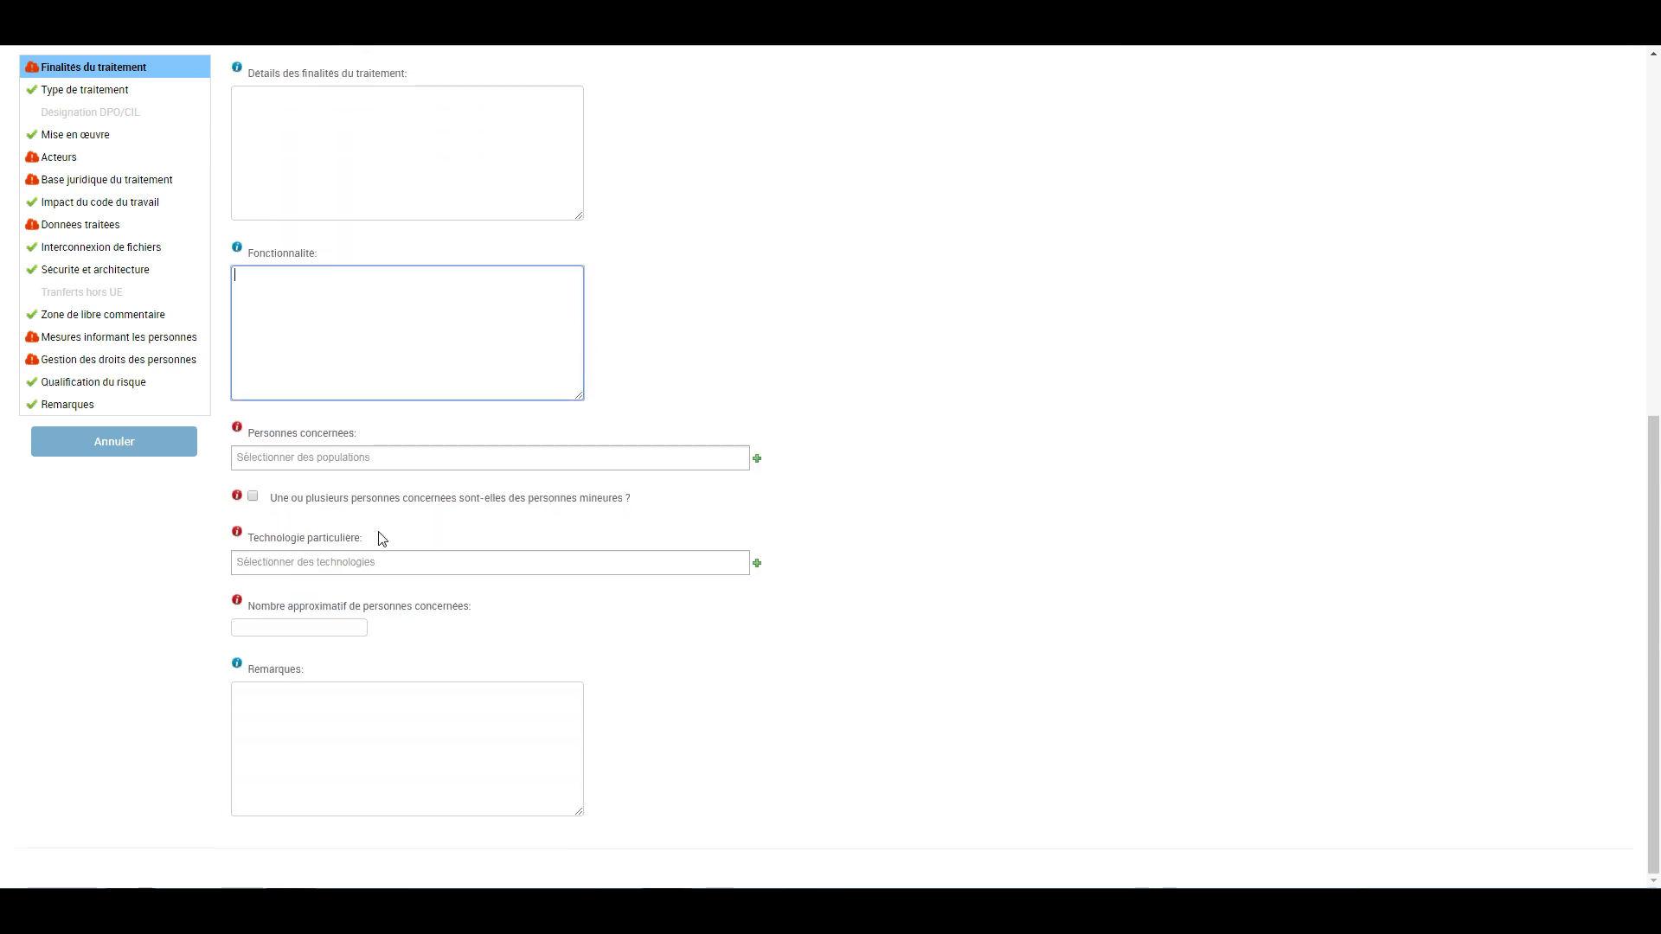
left_click(318, 459)
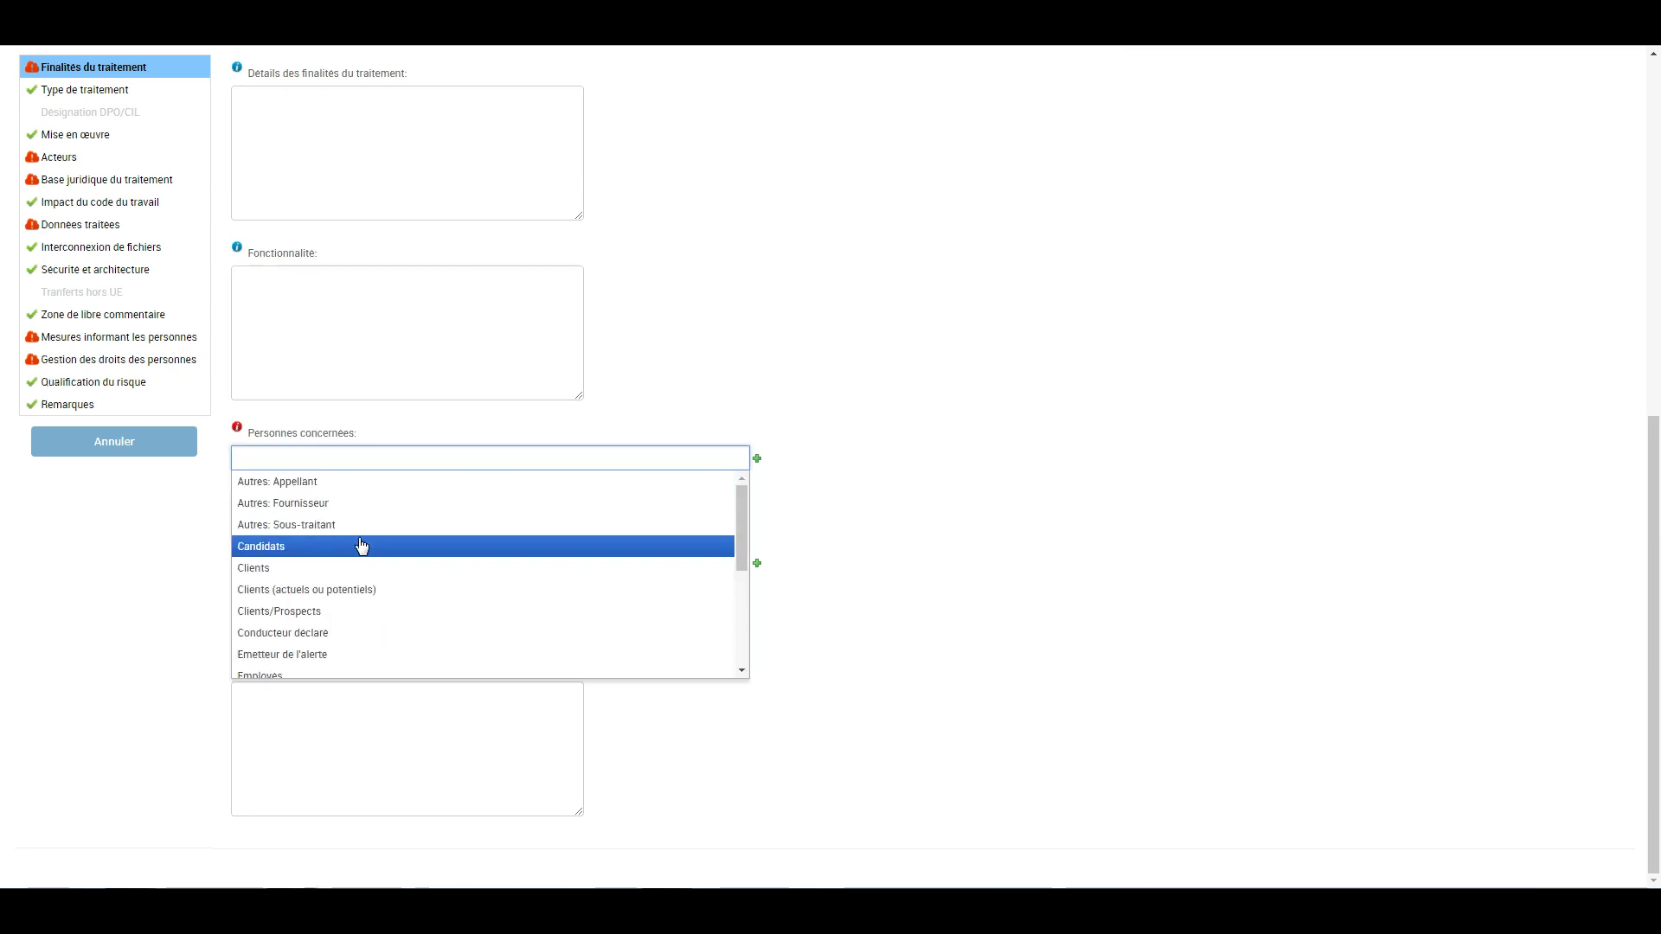
left_click(361, 568)
left_click(348, 464)
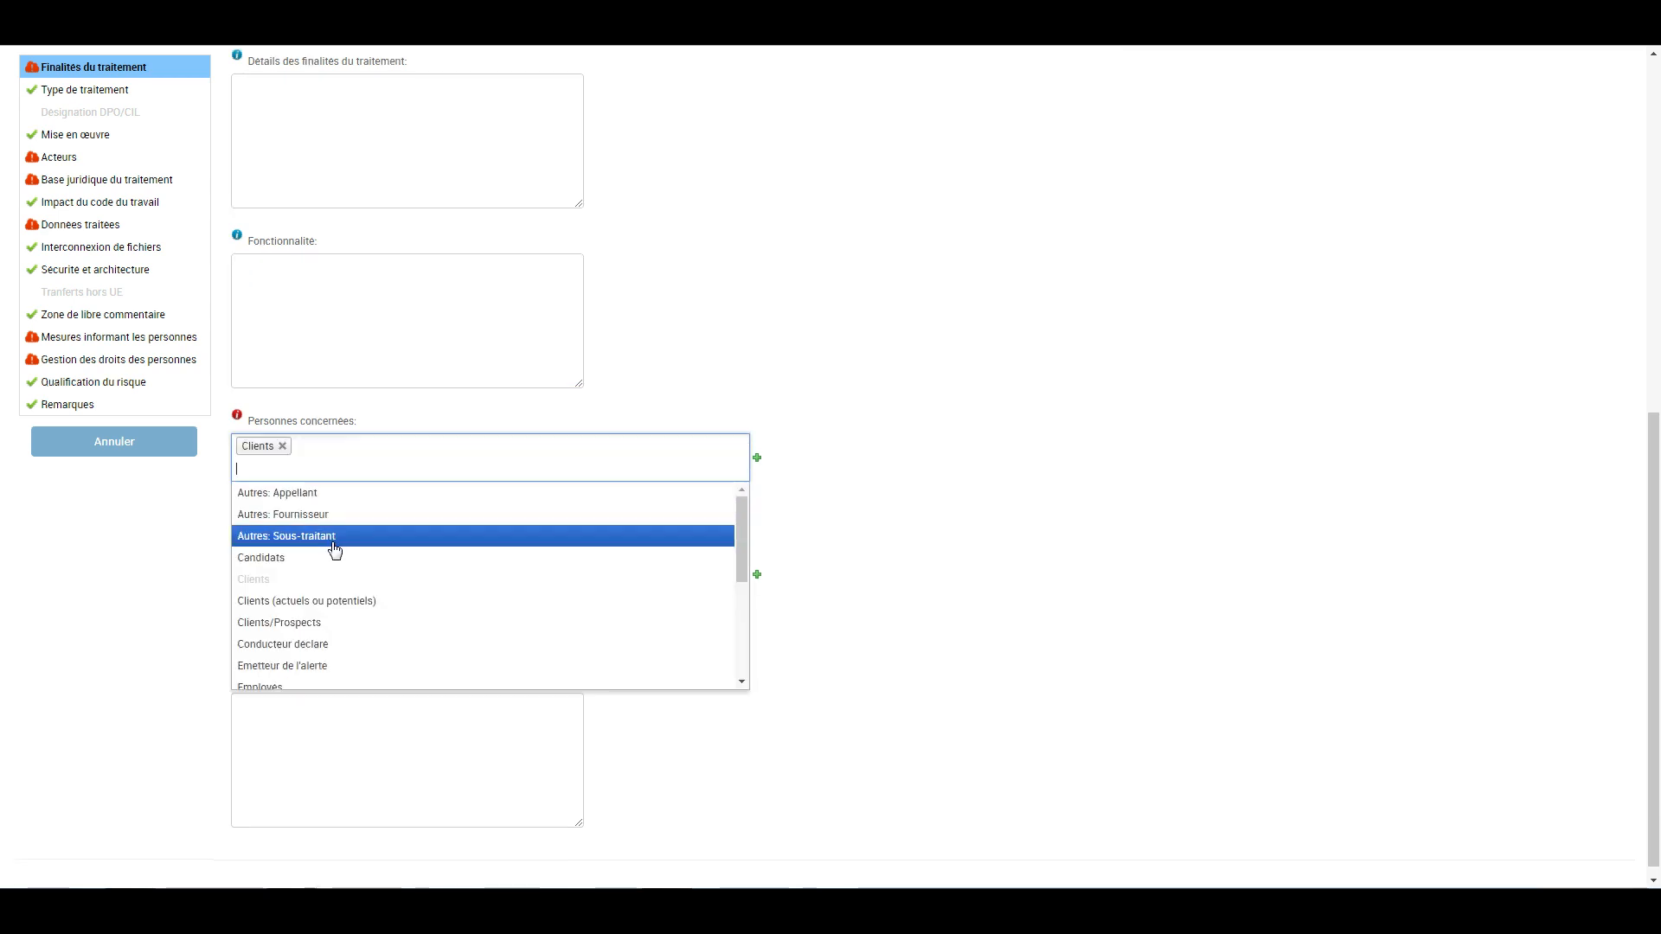
left_click(324, 552)
left_click(935, 673)
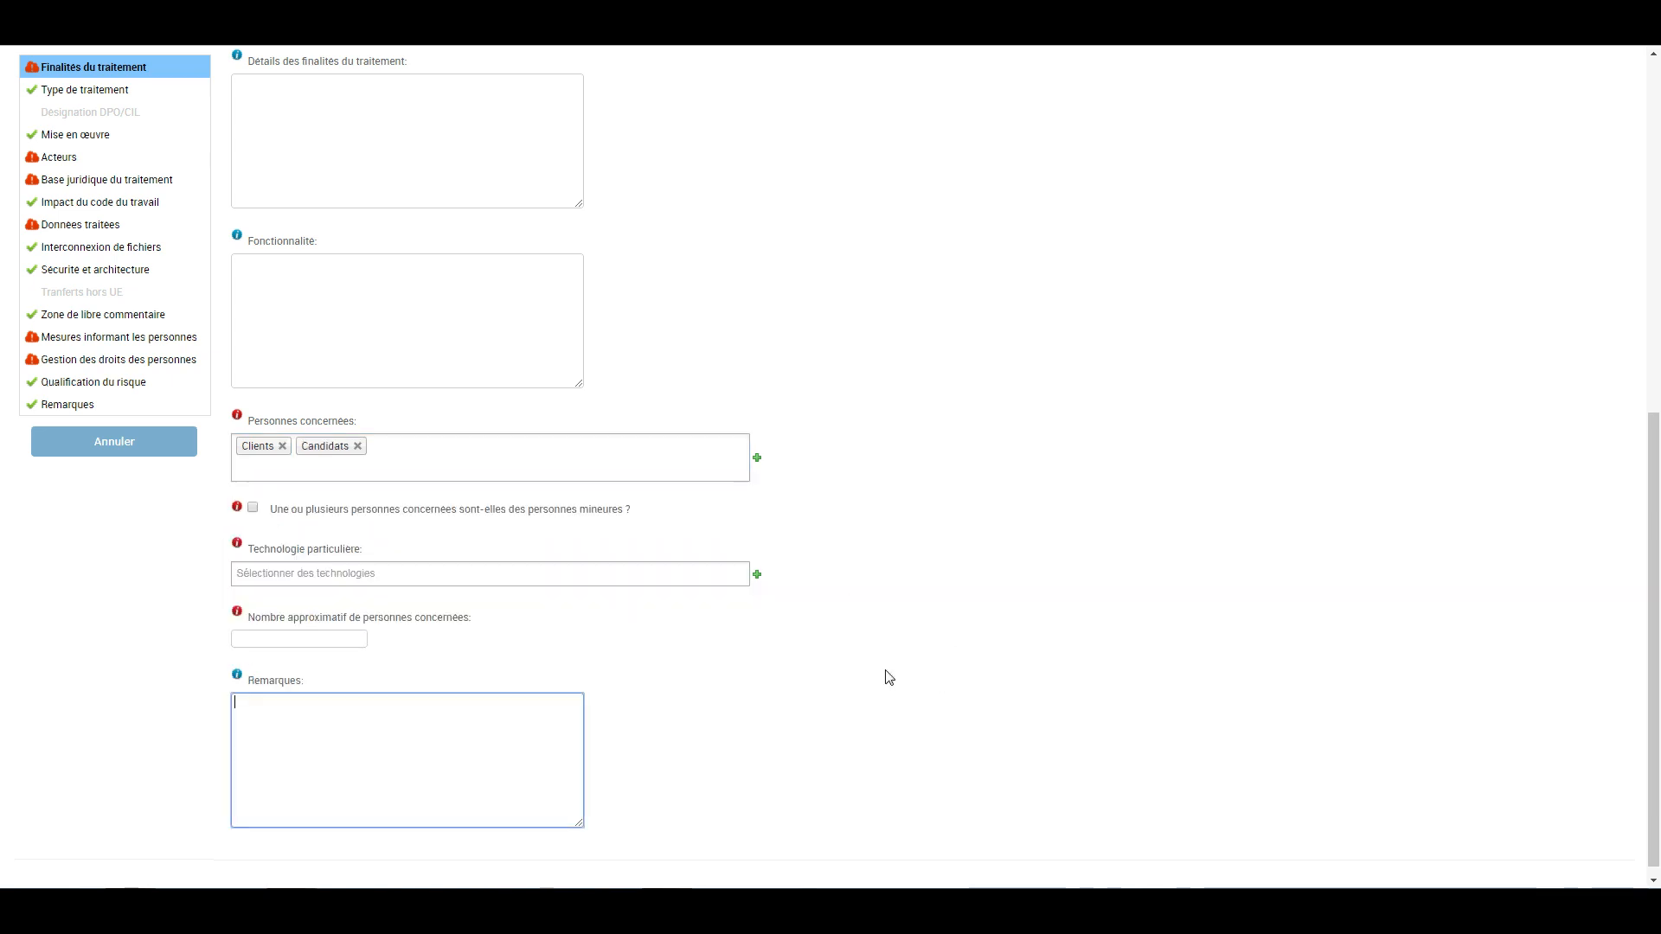
scroll(813, 679, "down", 1)
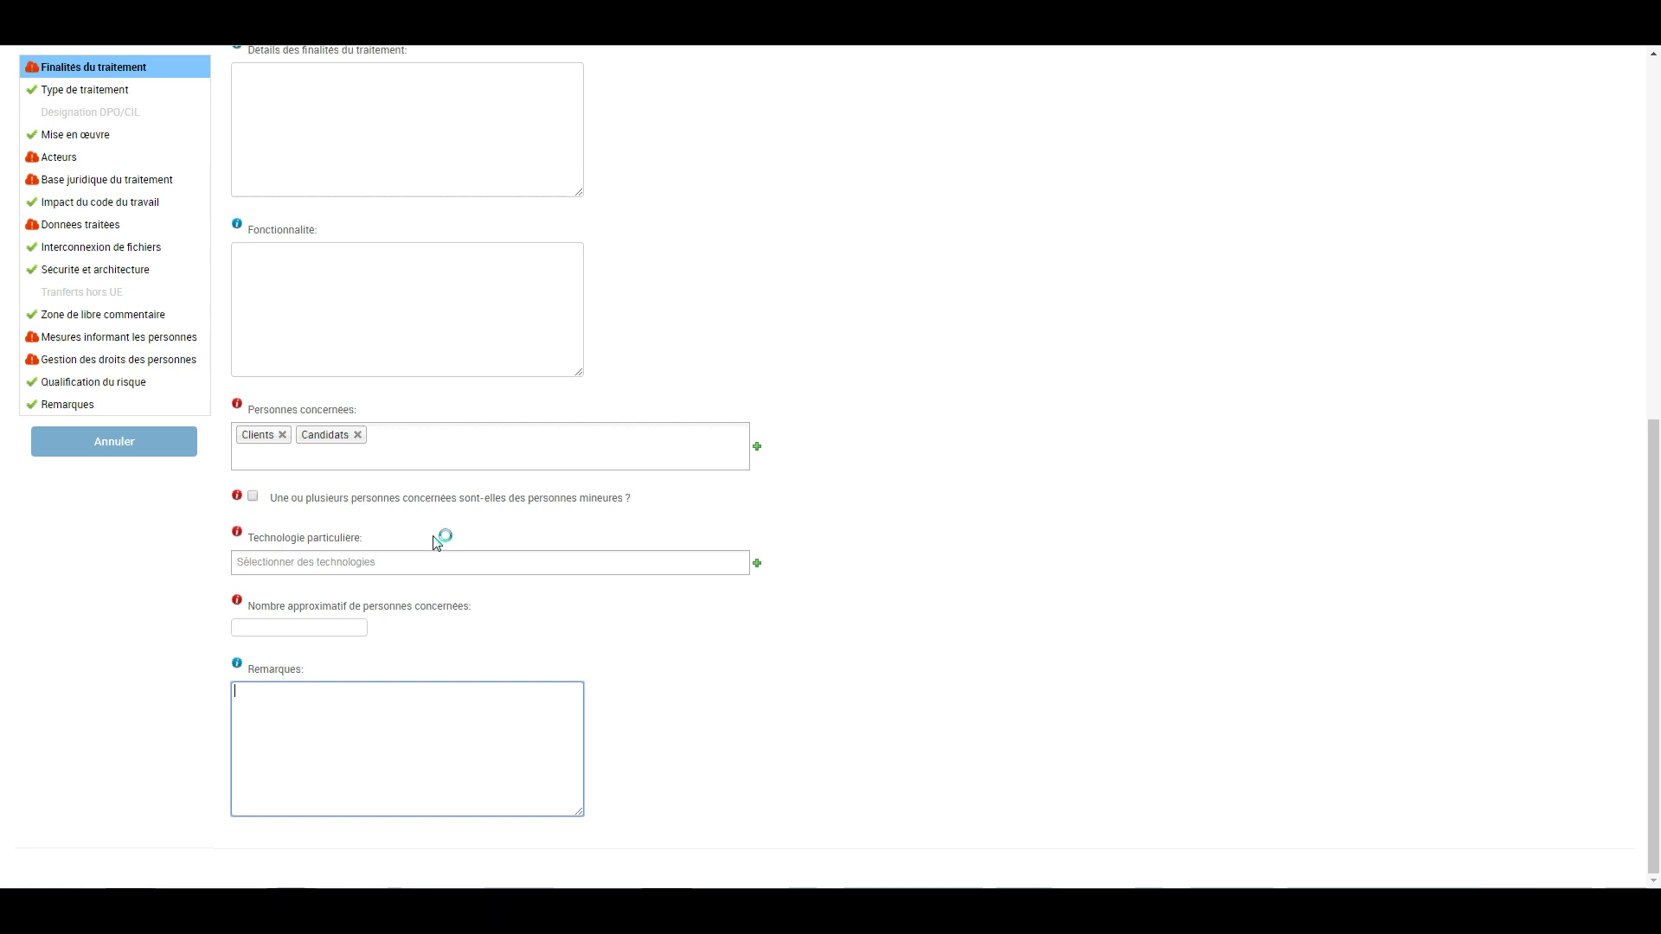
left_click(253, 498)
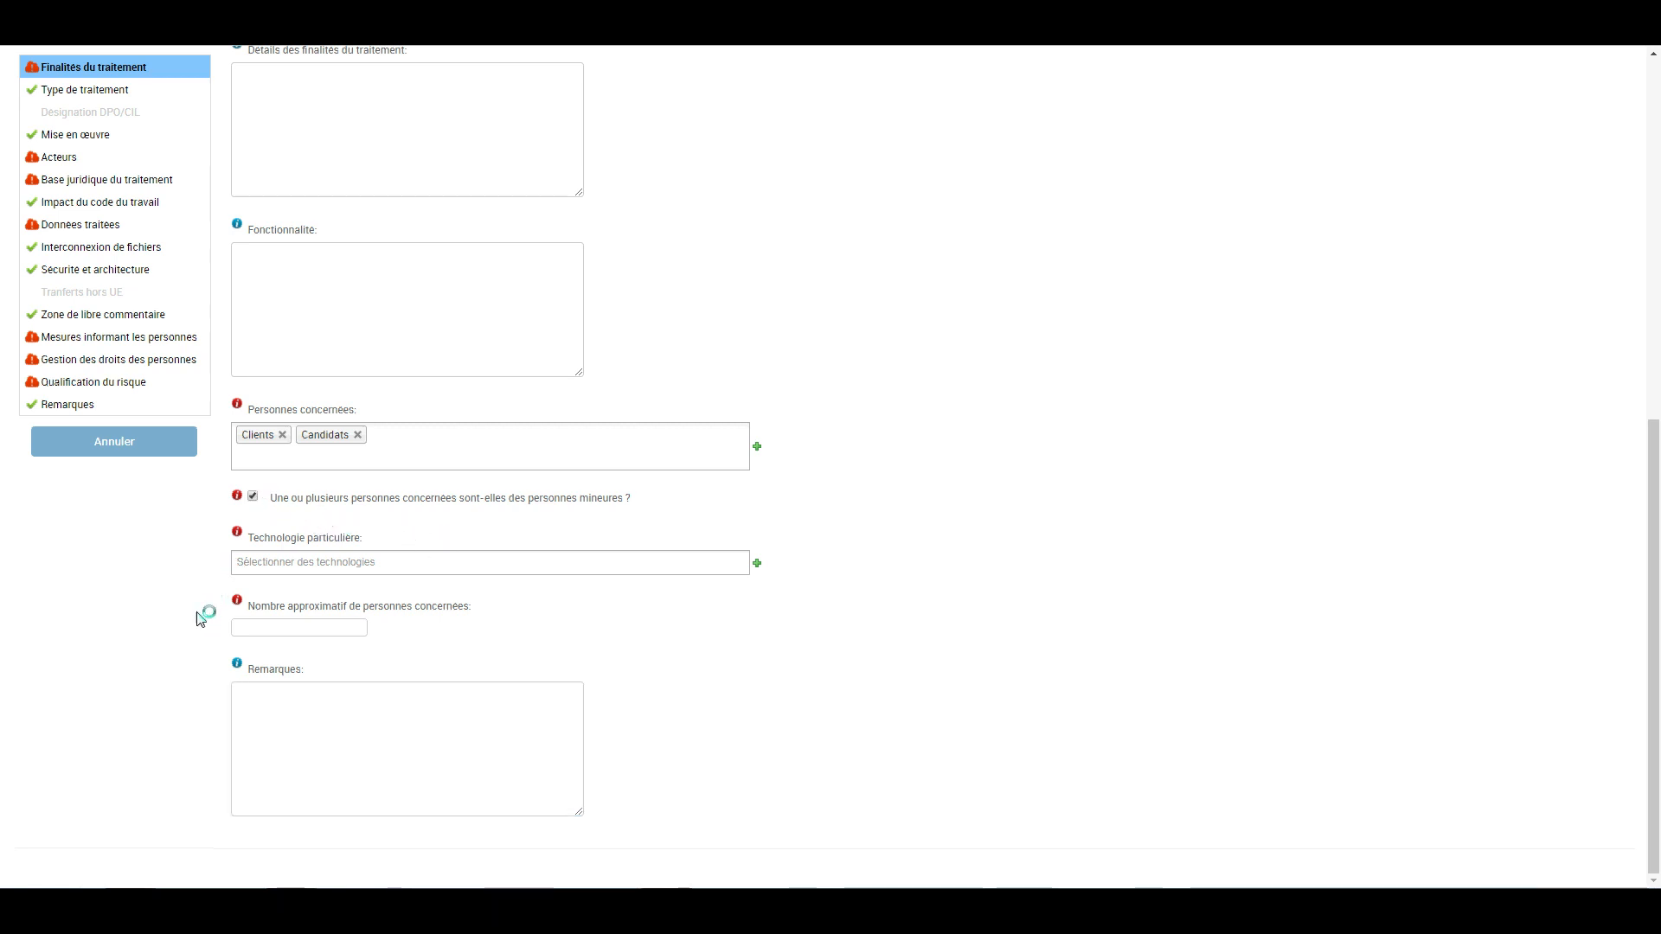
Create a technology named "Test technologie", not marked as sensitive, and add it under Technologie particulière.
left_click(384, 564)
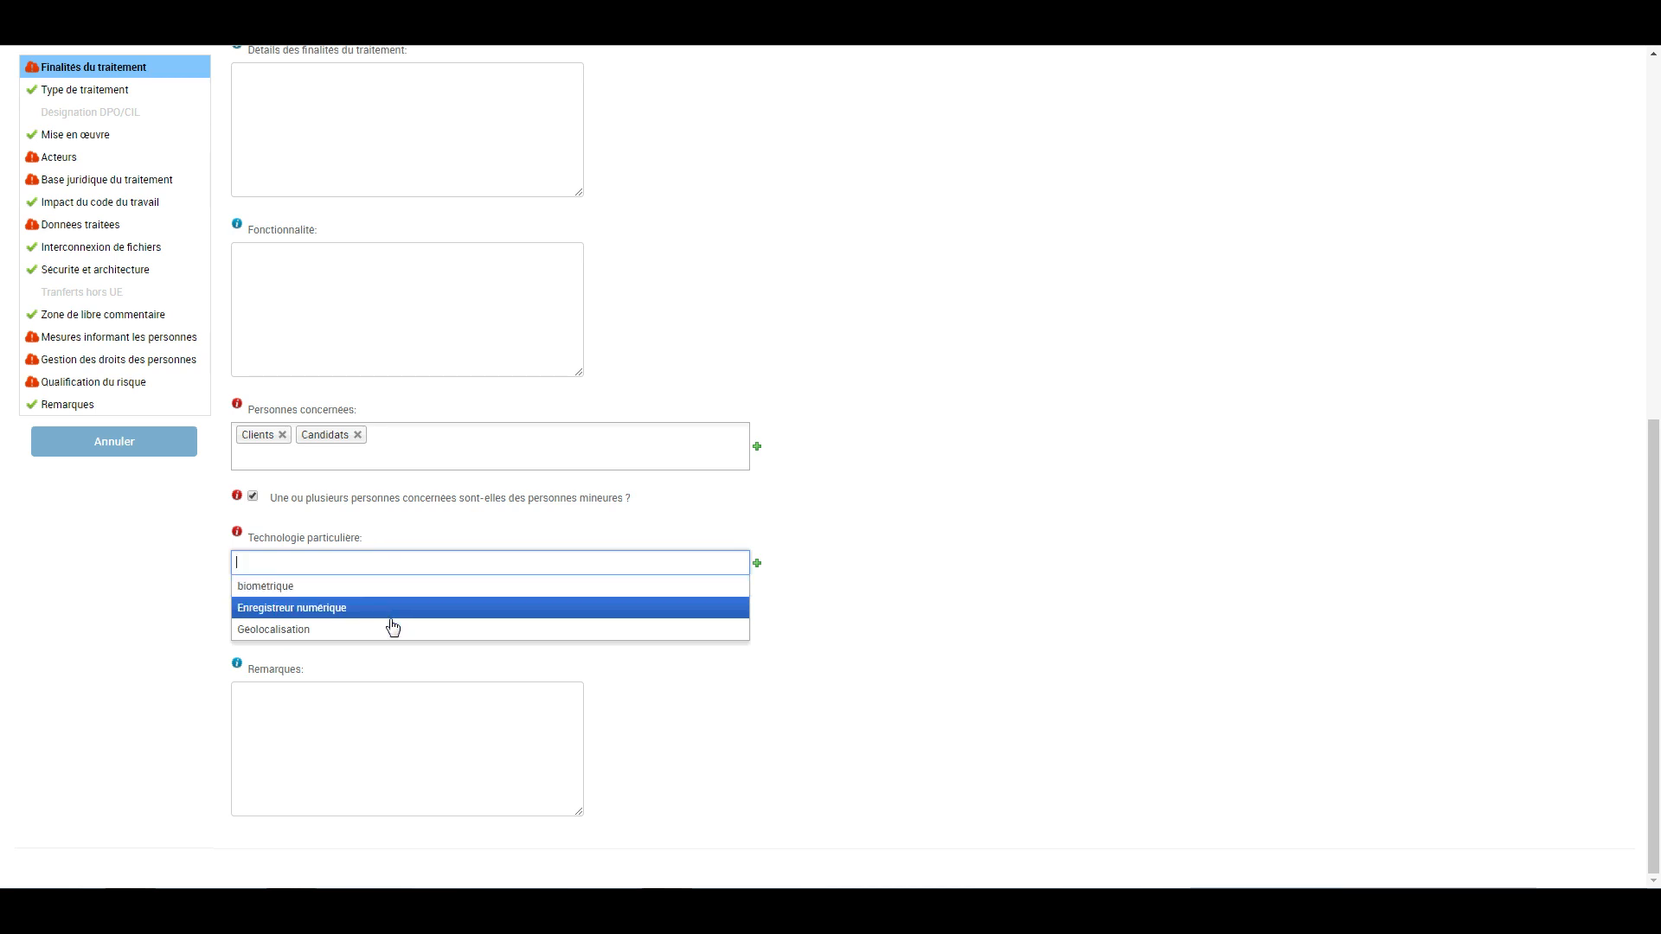
left_click(840, 590)
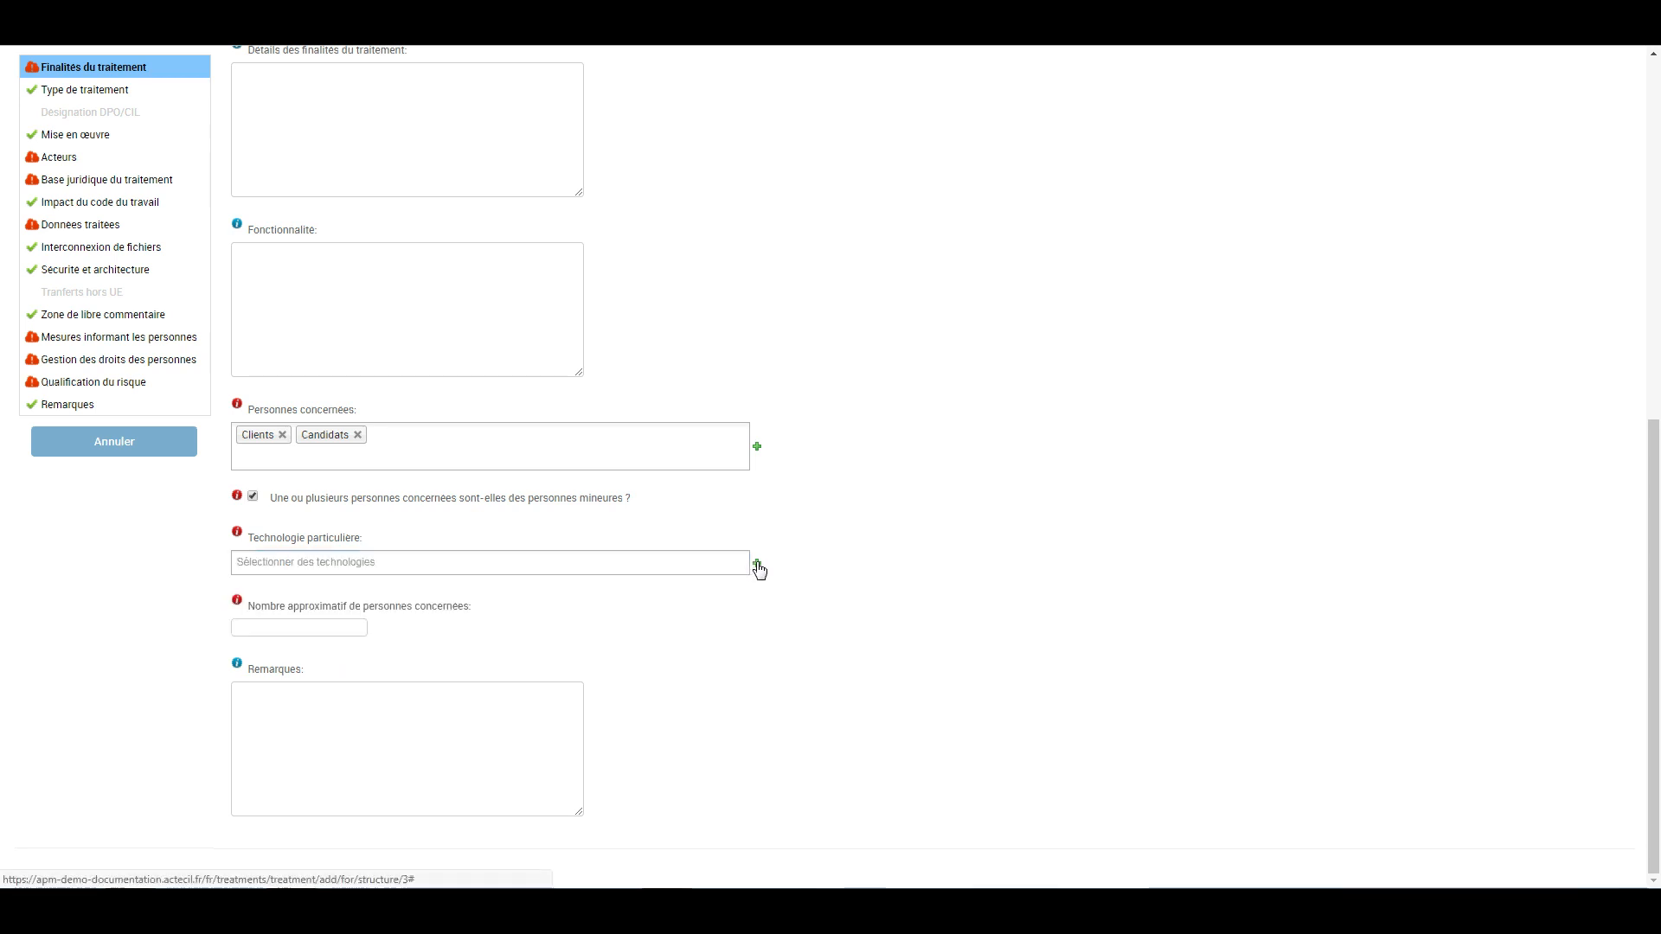
left_click(758, 567)
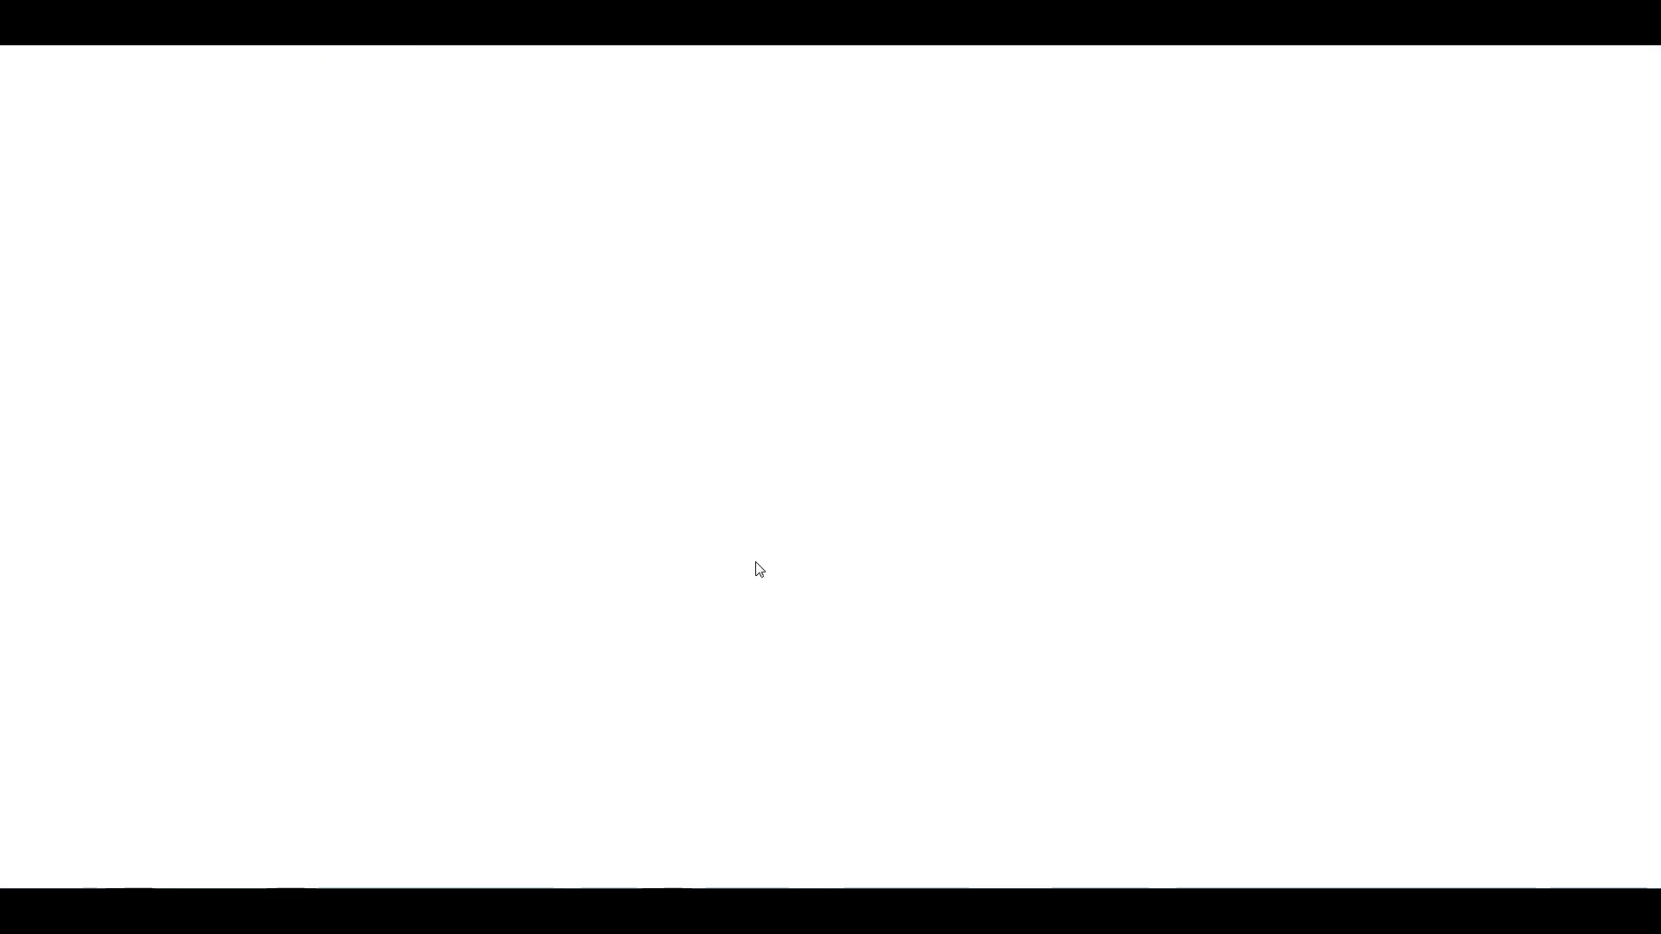
left_click(108, 109)
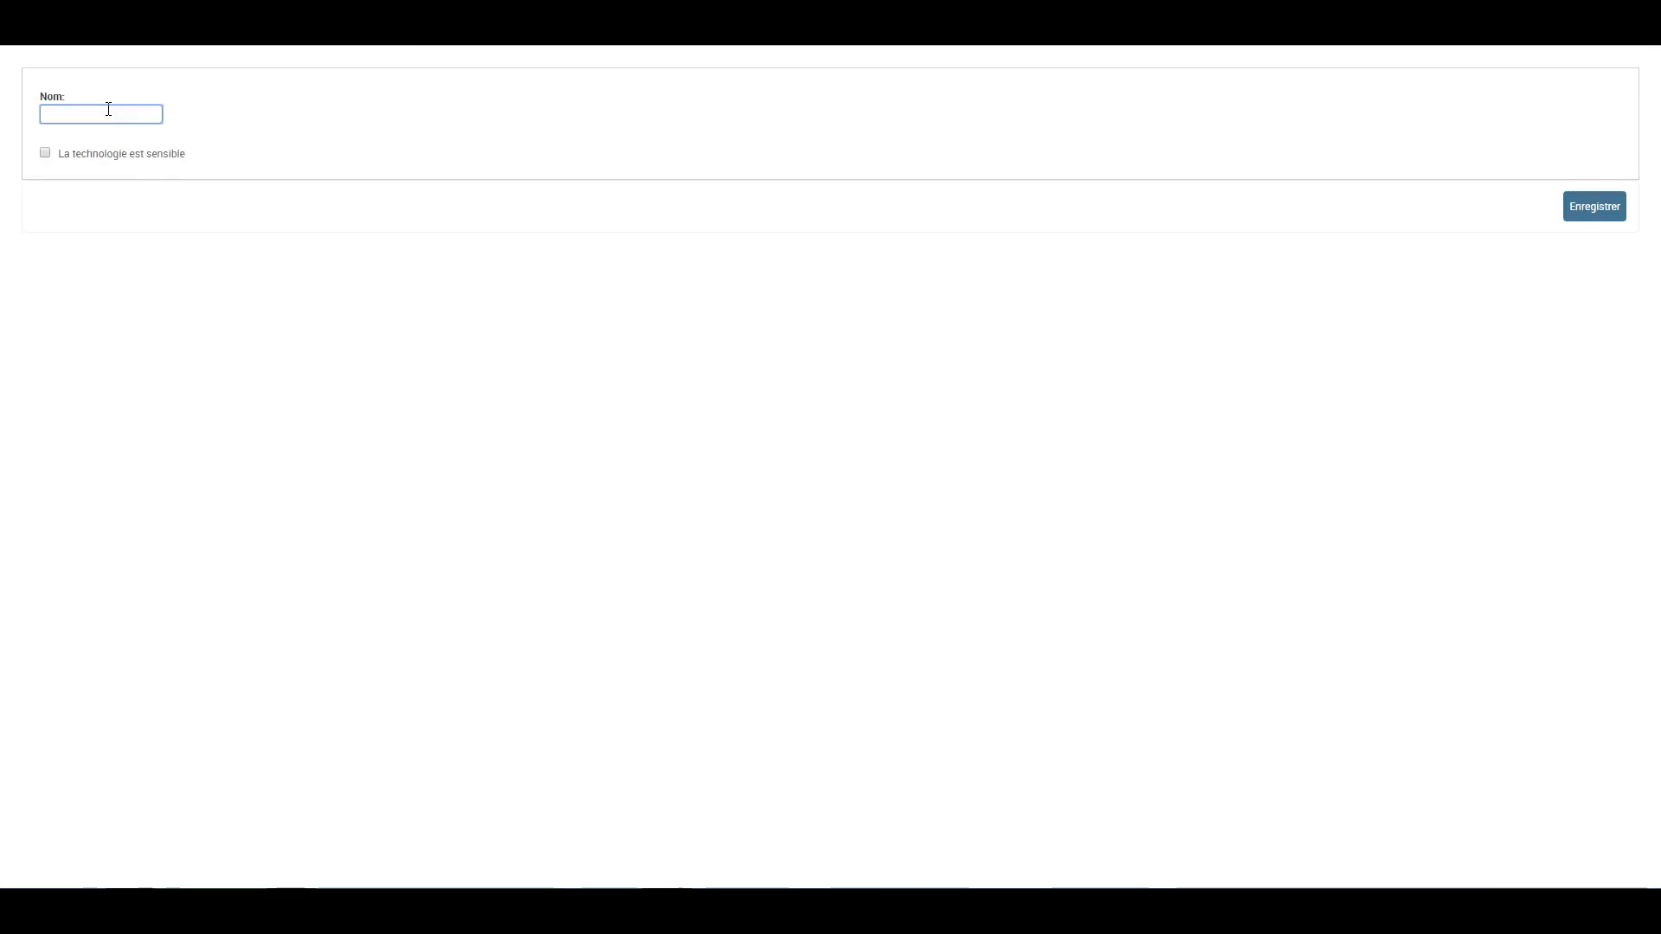
type("Test technologie")
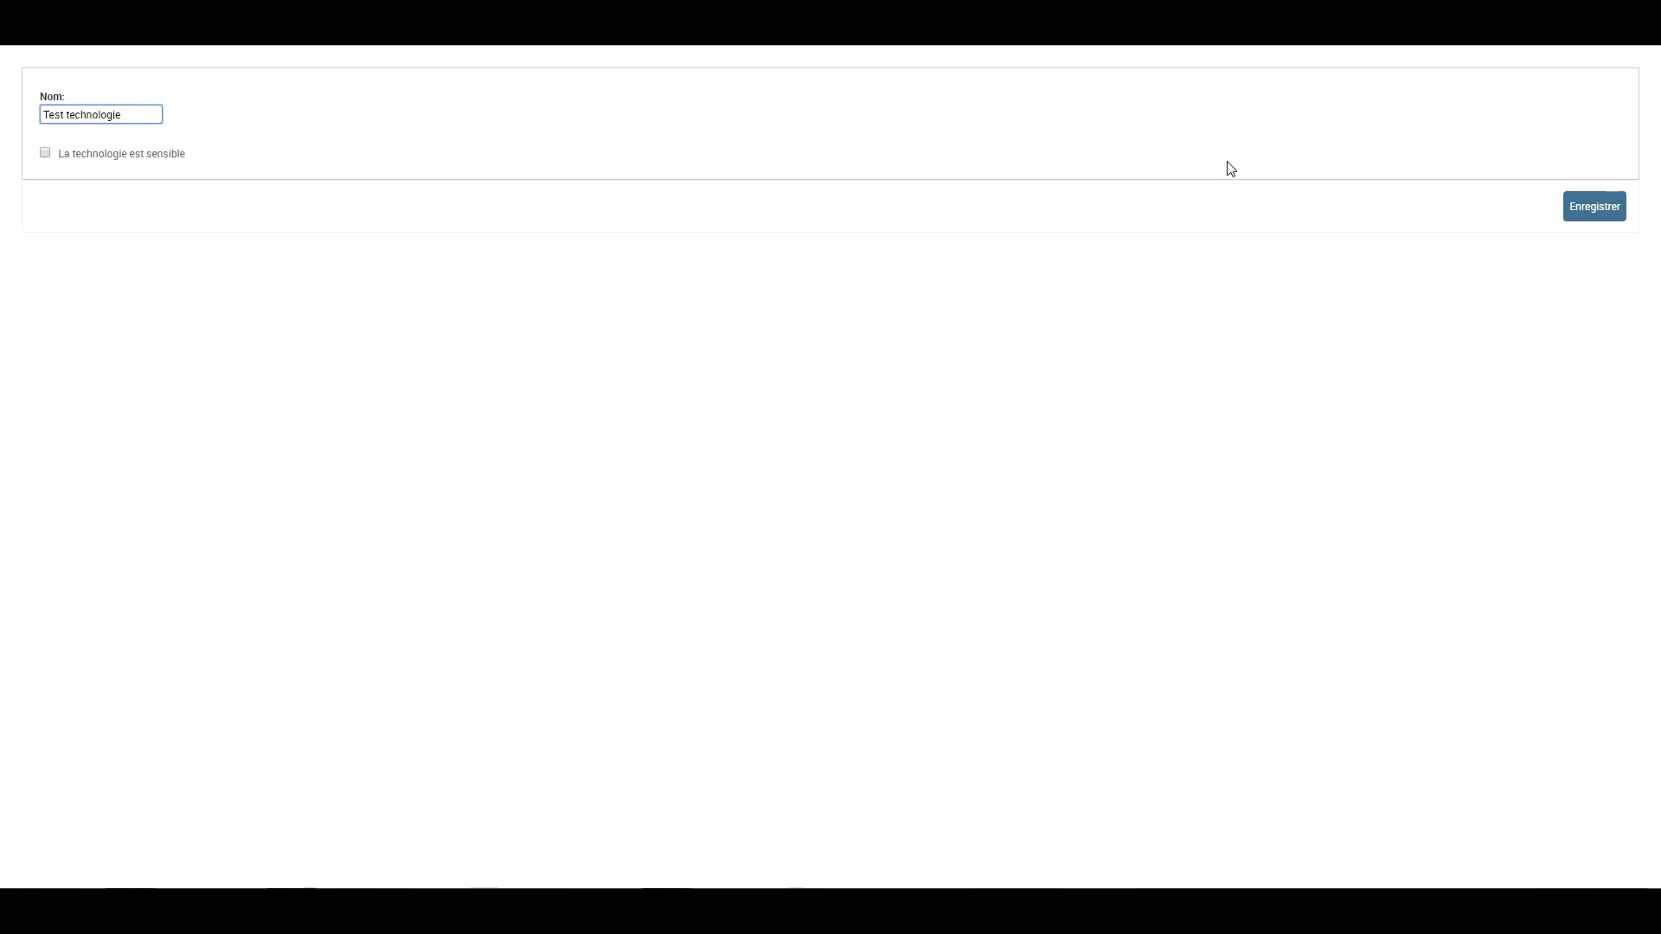
left_click(1597, 213)
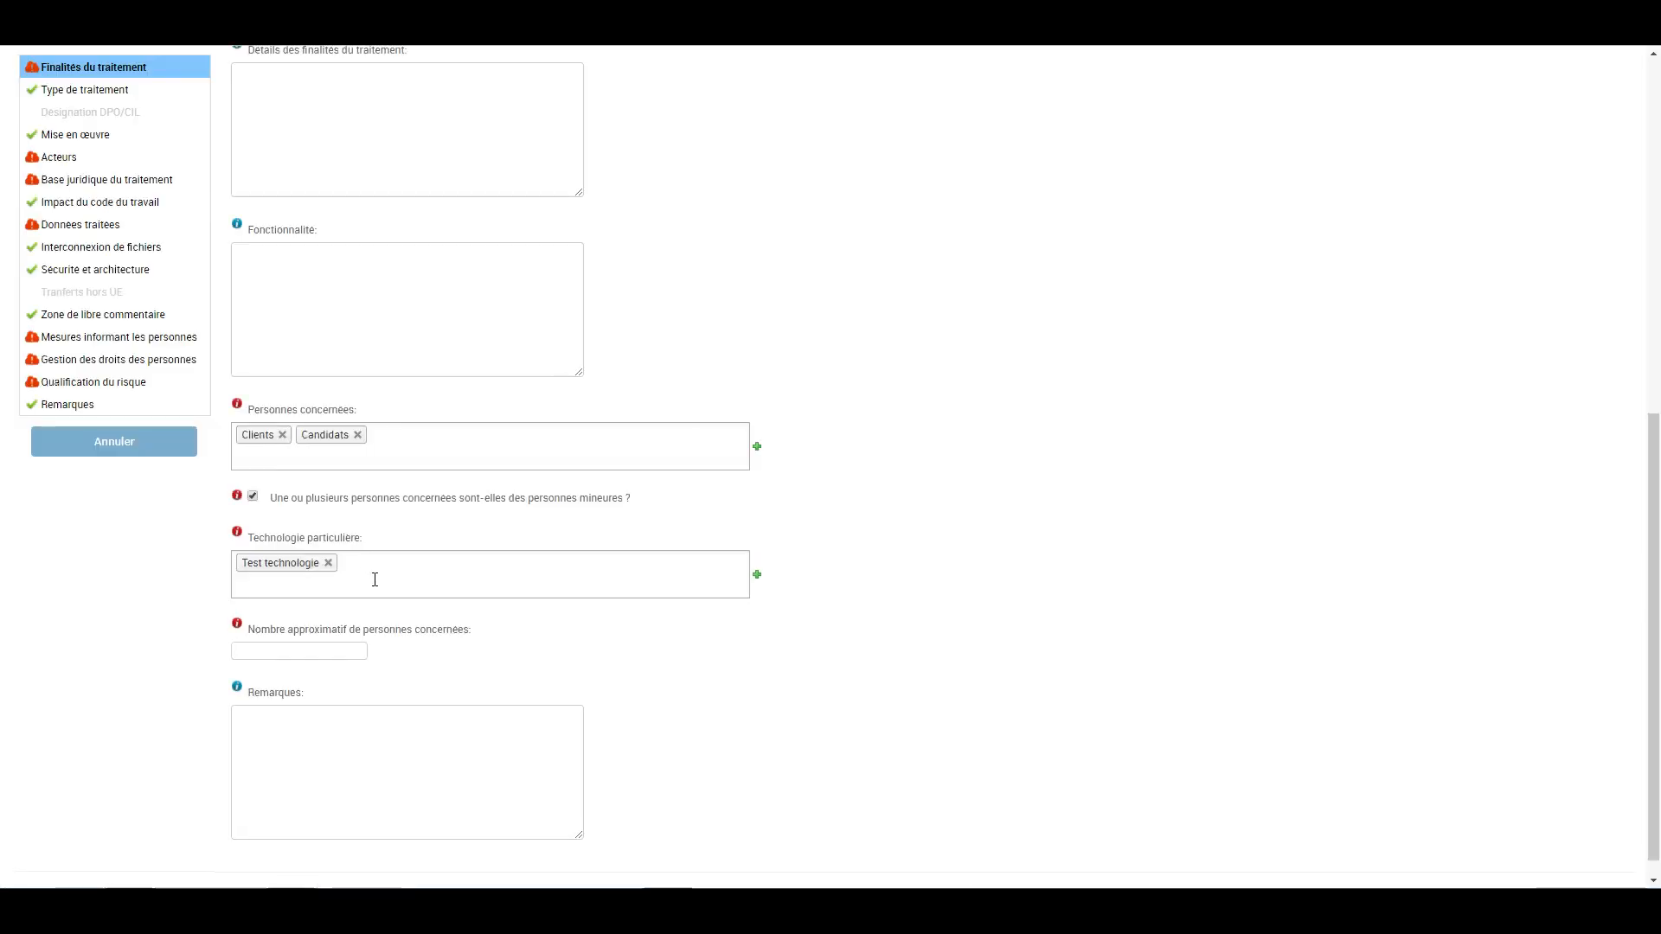
Enter "Tous les français" as the approximate number of persons concerned.
scroll(605, 651, "down", 1)
left_click(305, 626)
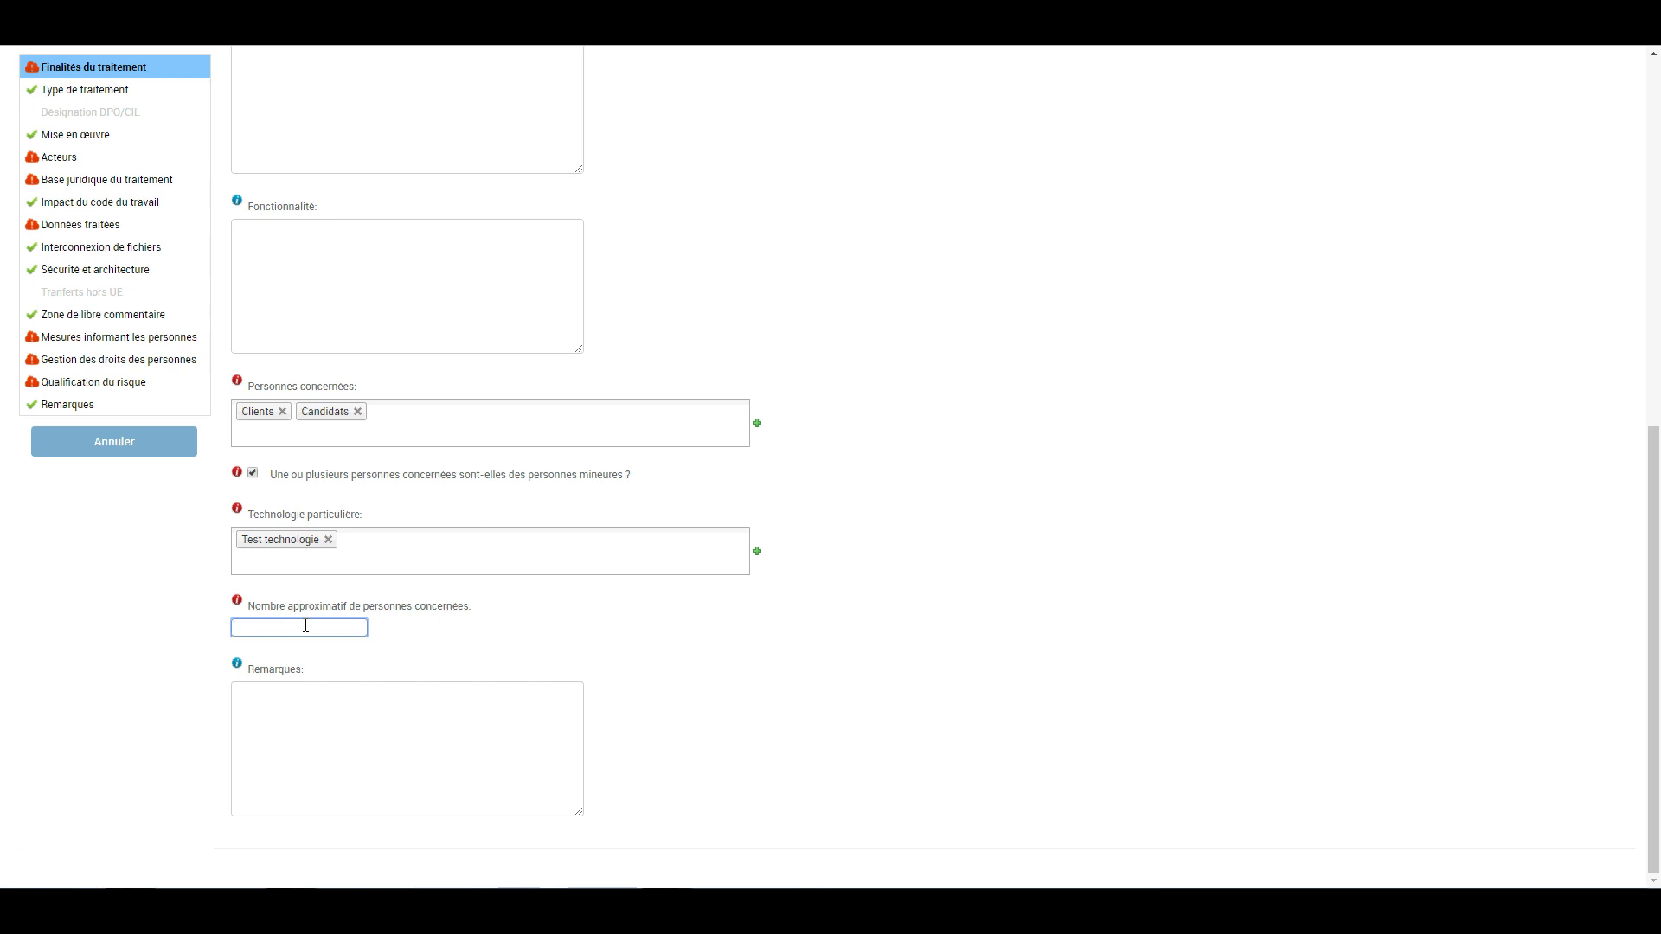
type("Tous les français")
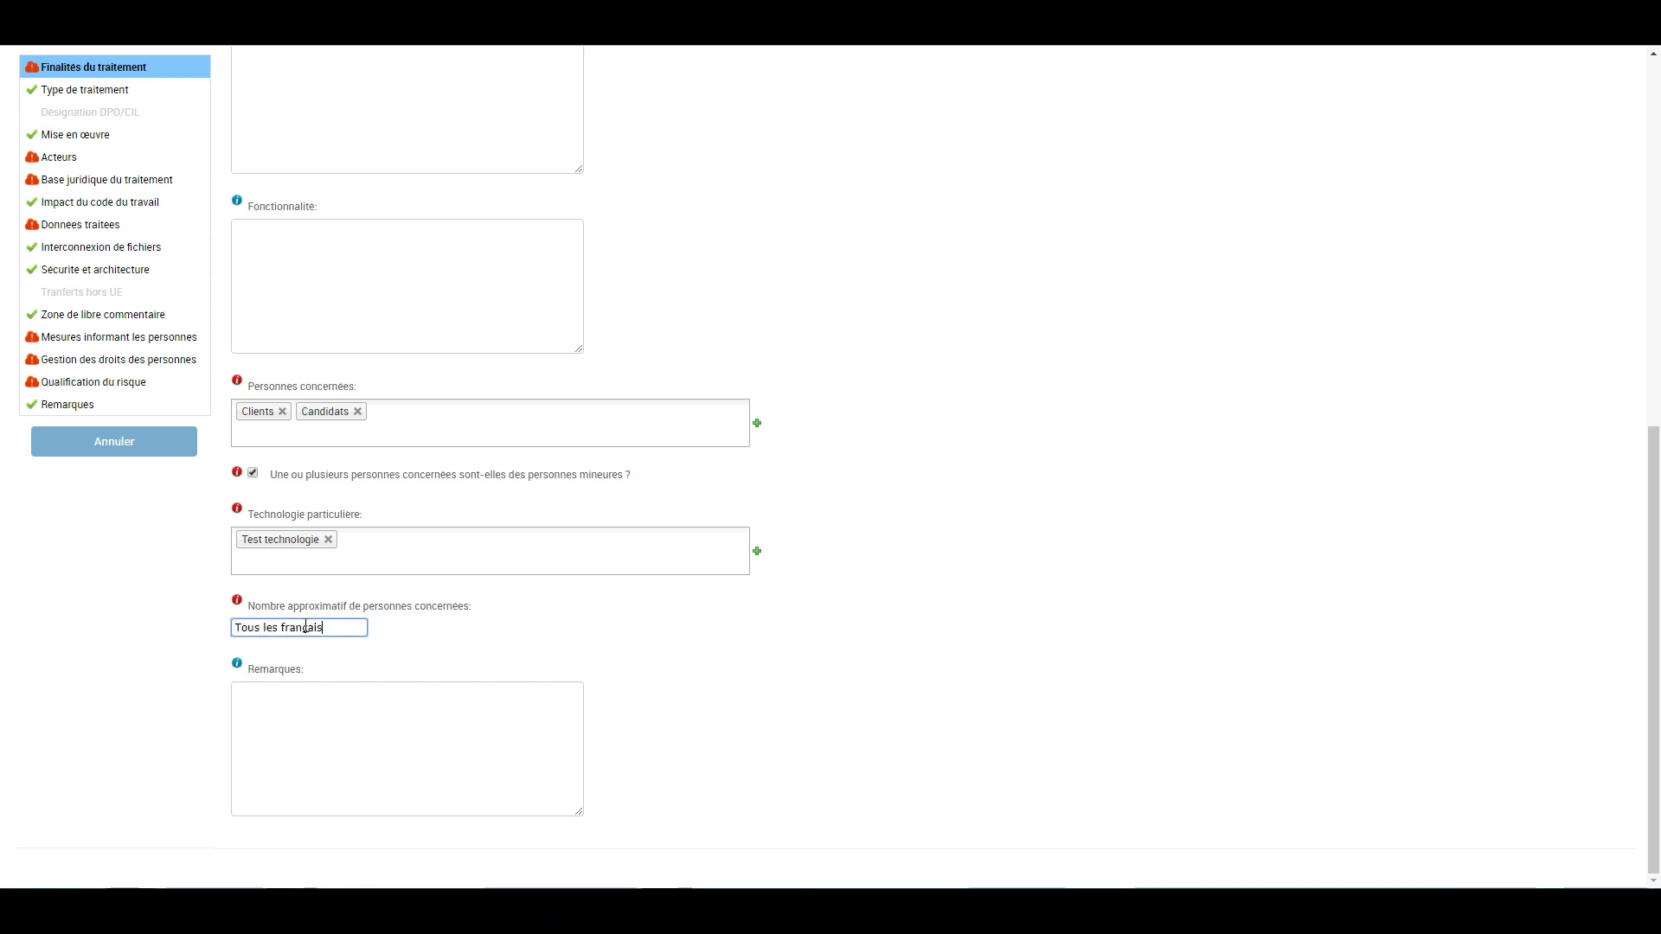
key("Tab")
In Type de traitement, keep the type as Automatisé and add Excel version 2012 (Microsoft) as the software used.
scroll(744, 606, "up", 10)
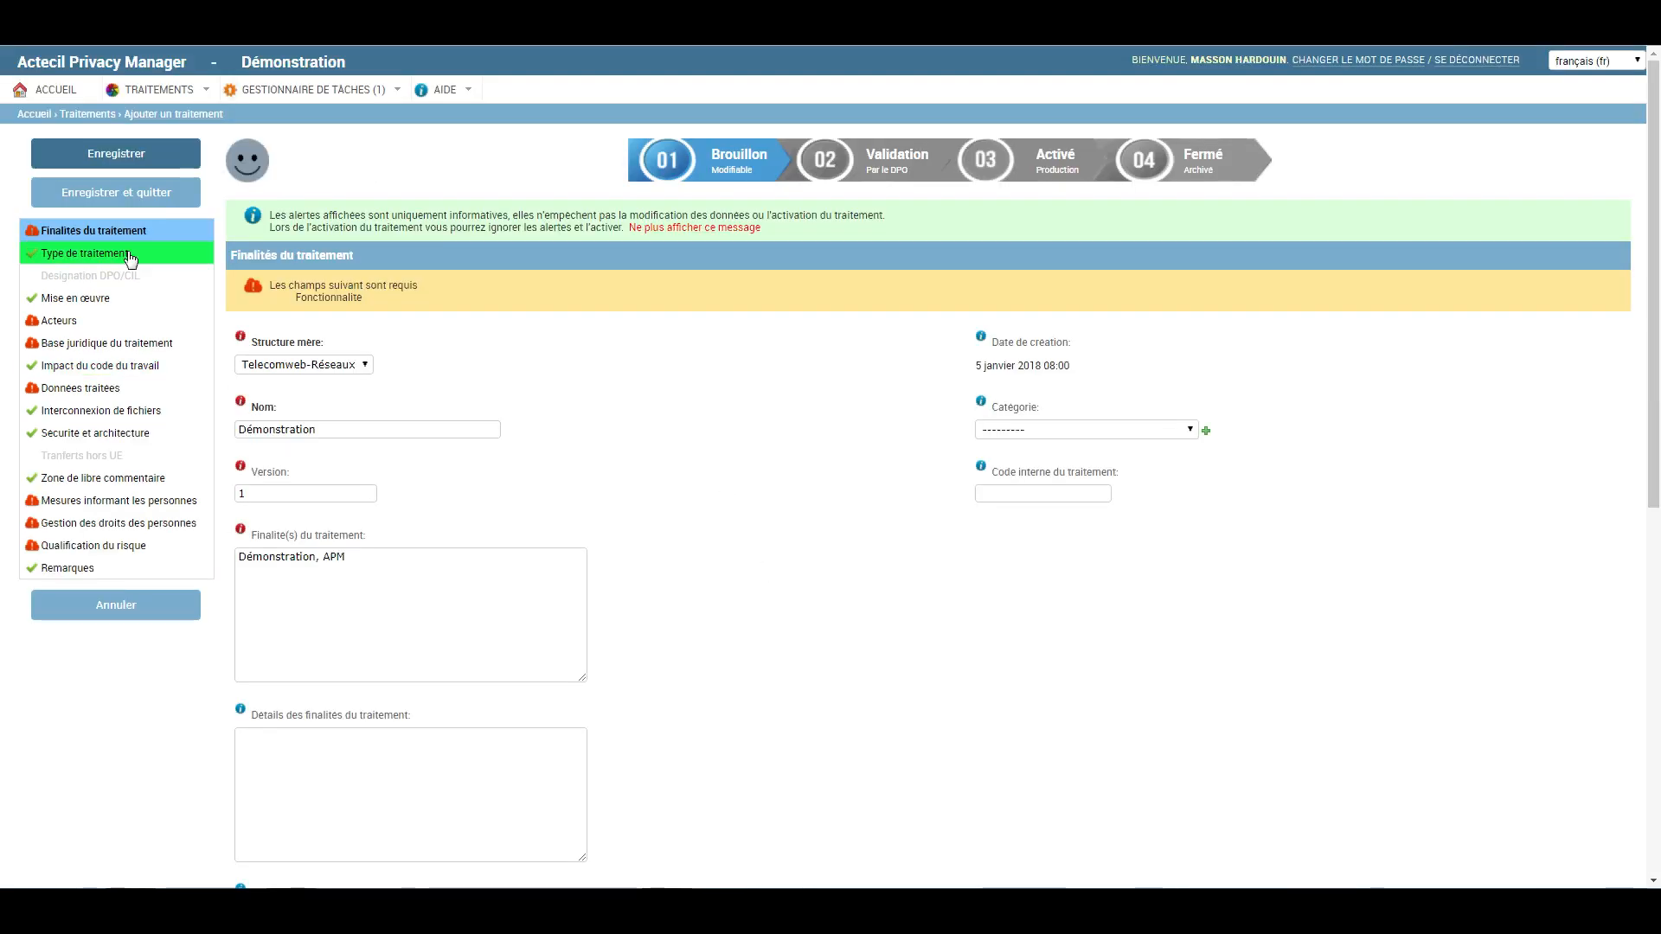
left_click(102, 259)
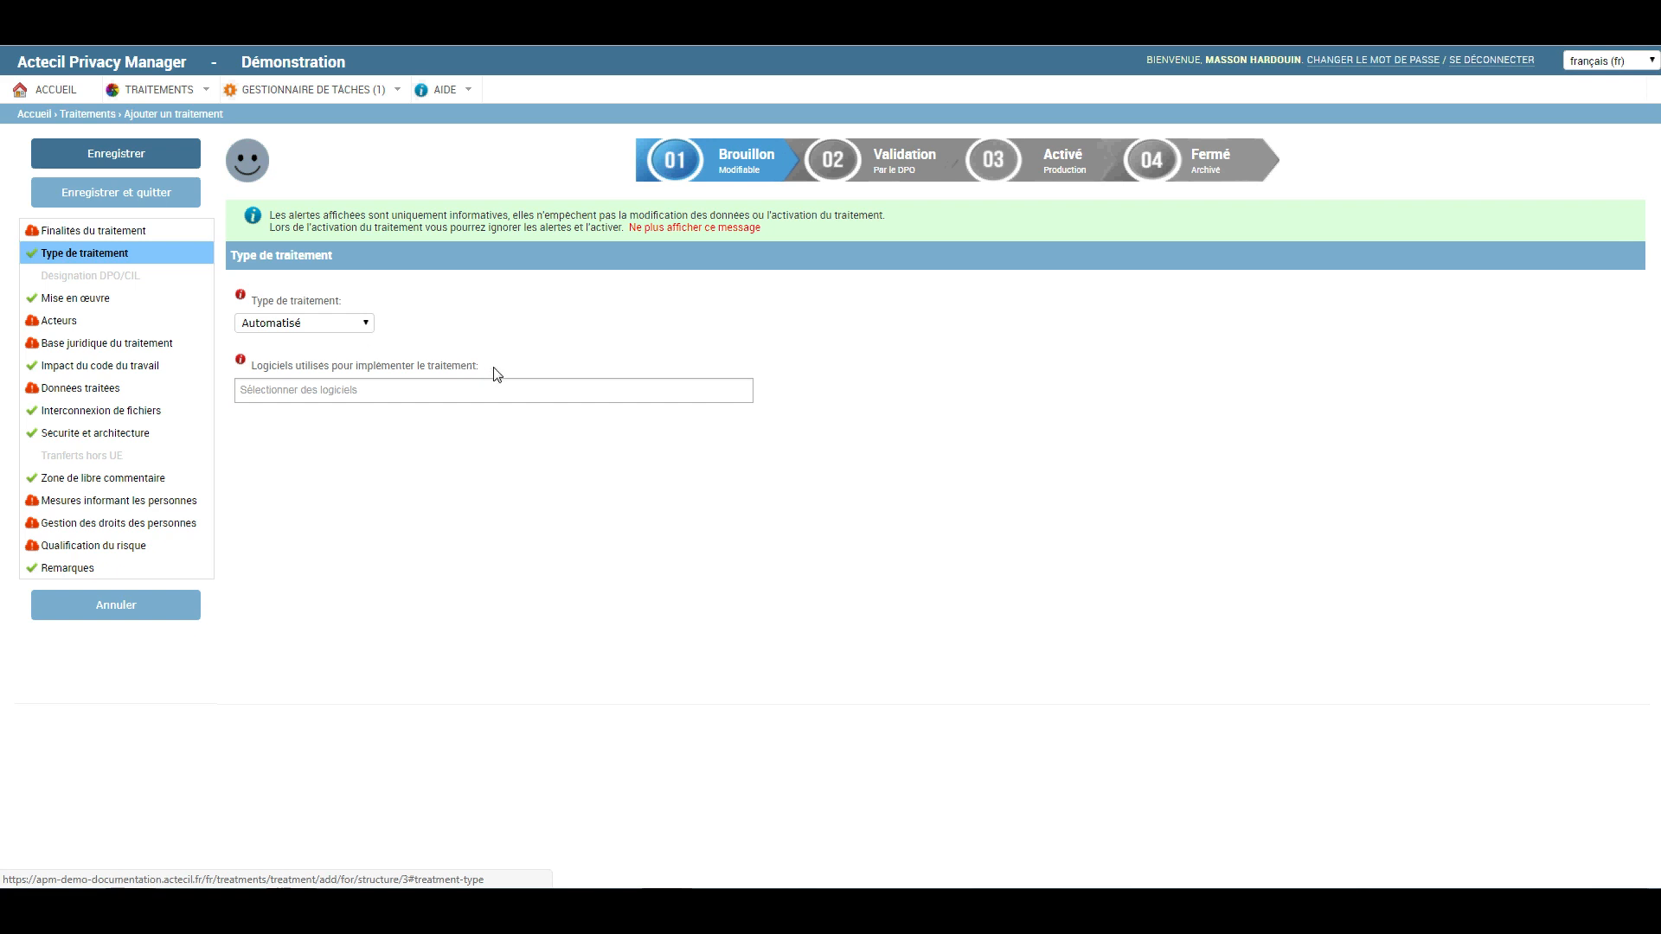
left_click(317, 326)
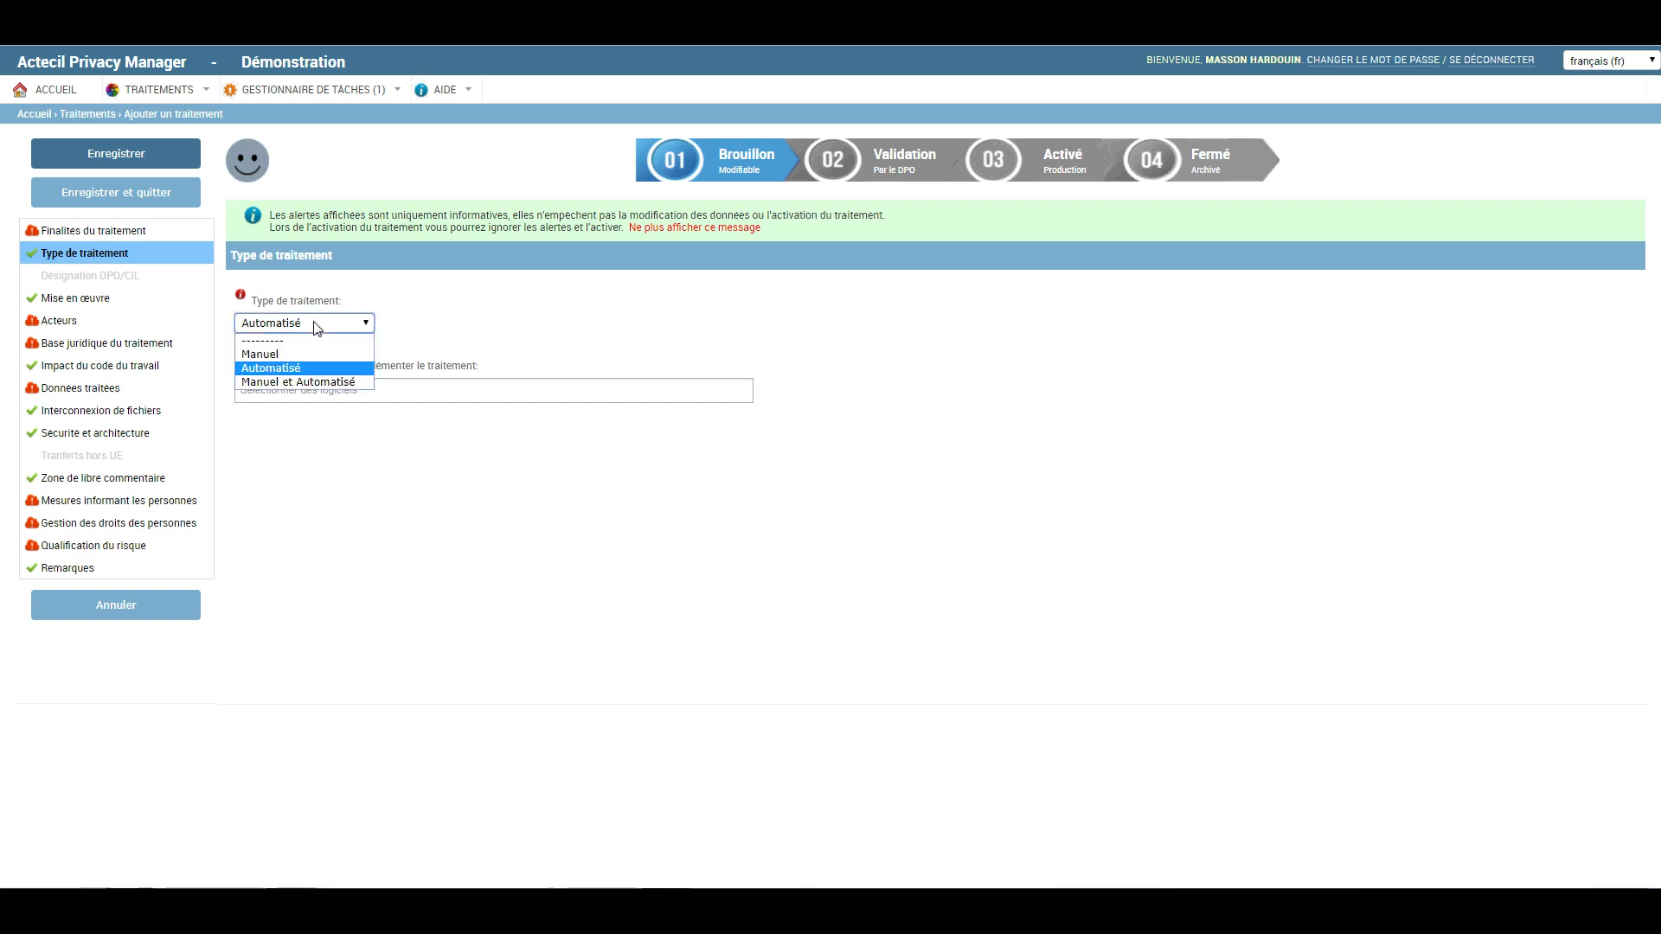
left_click(316, 327)
left_click(359, 390)
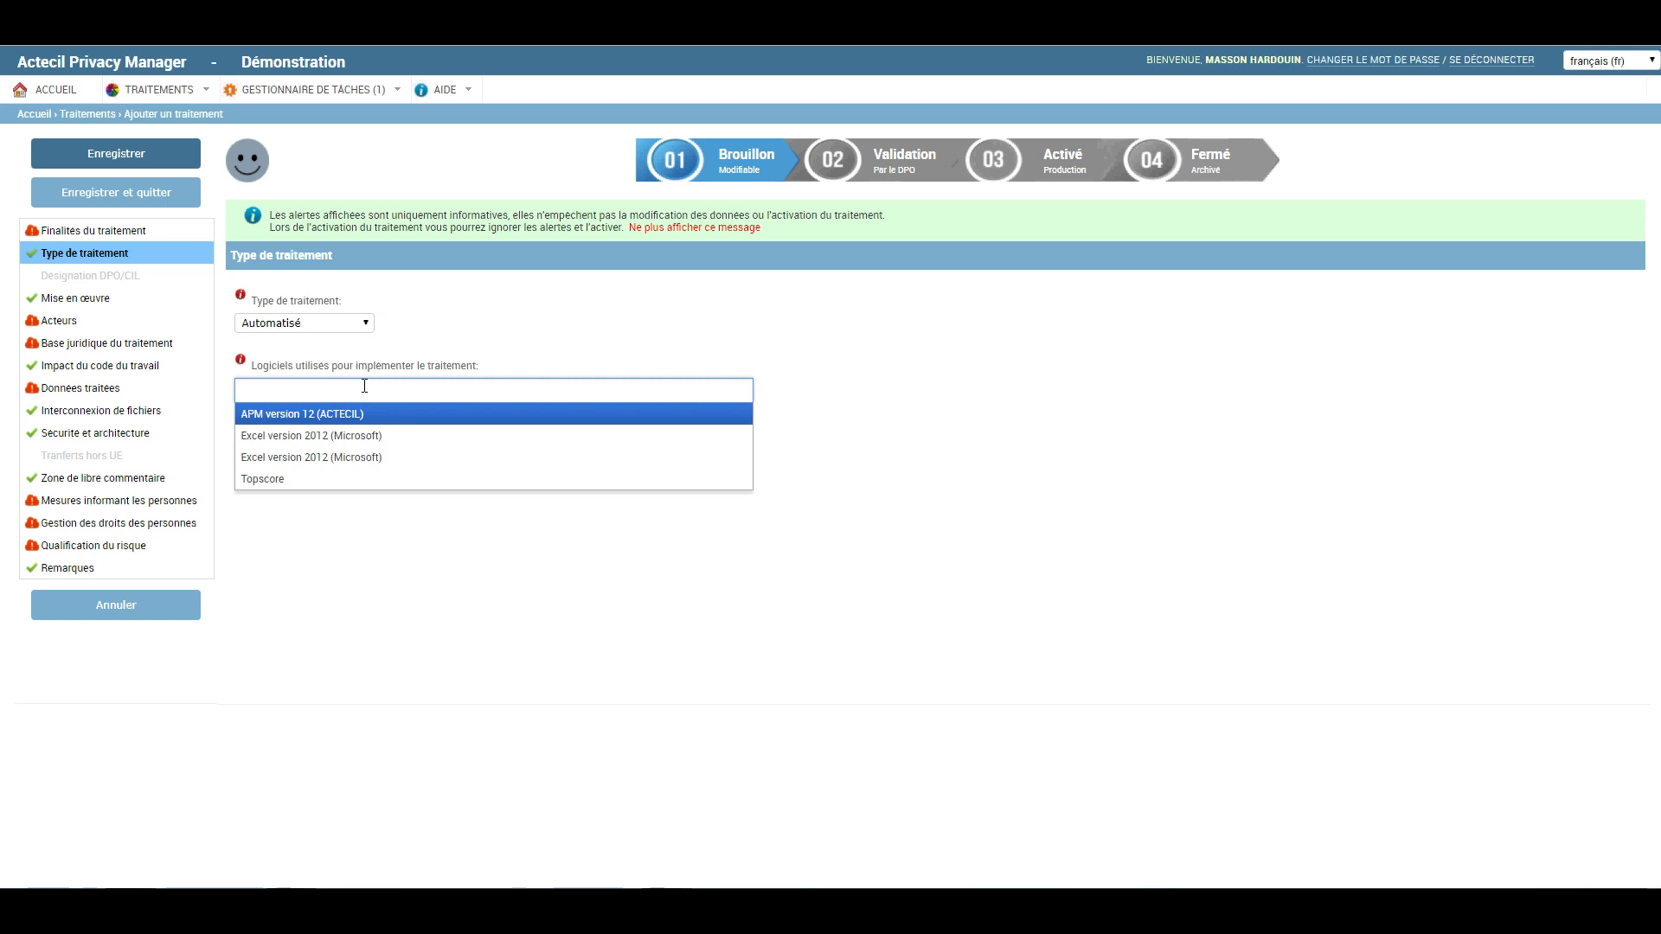
left_click(319, 458)
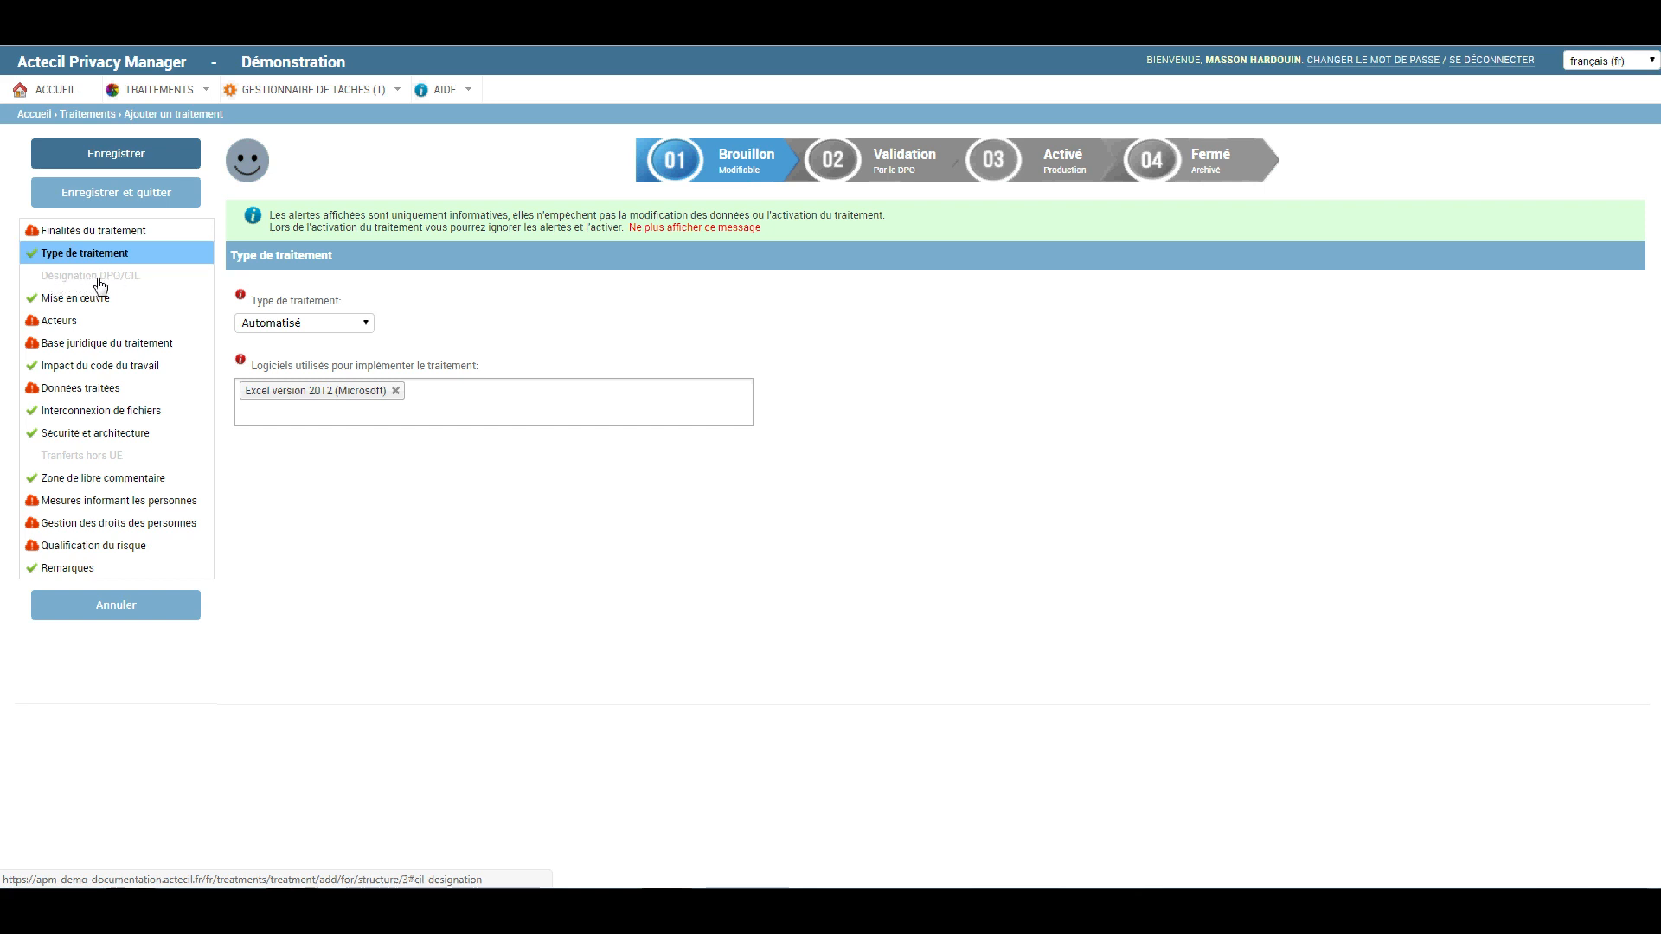
Check the treatment's DPO designation and enter a 1 January start date under Mise en œuvre.
left_click(100, 279)
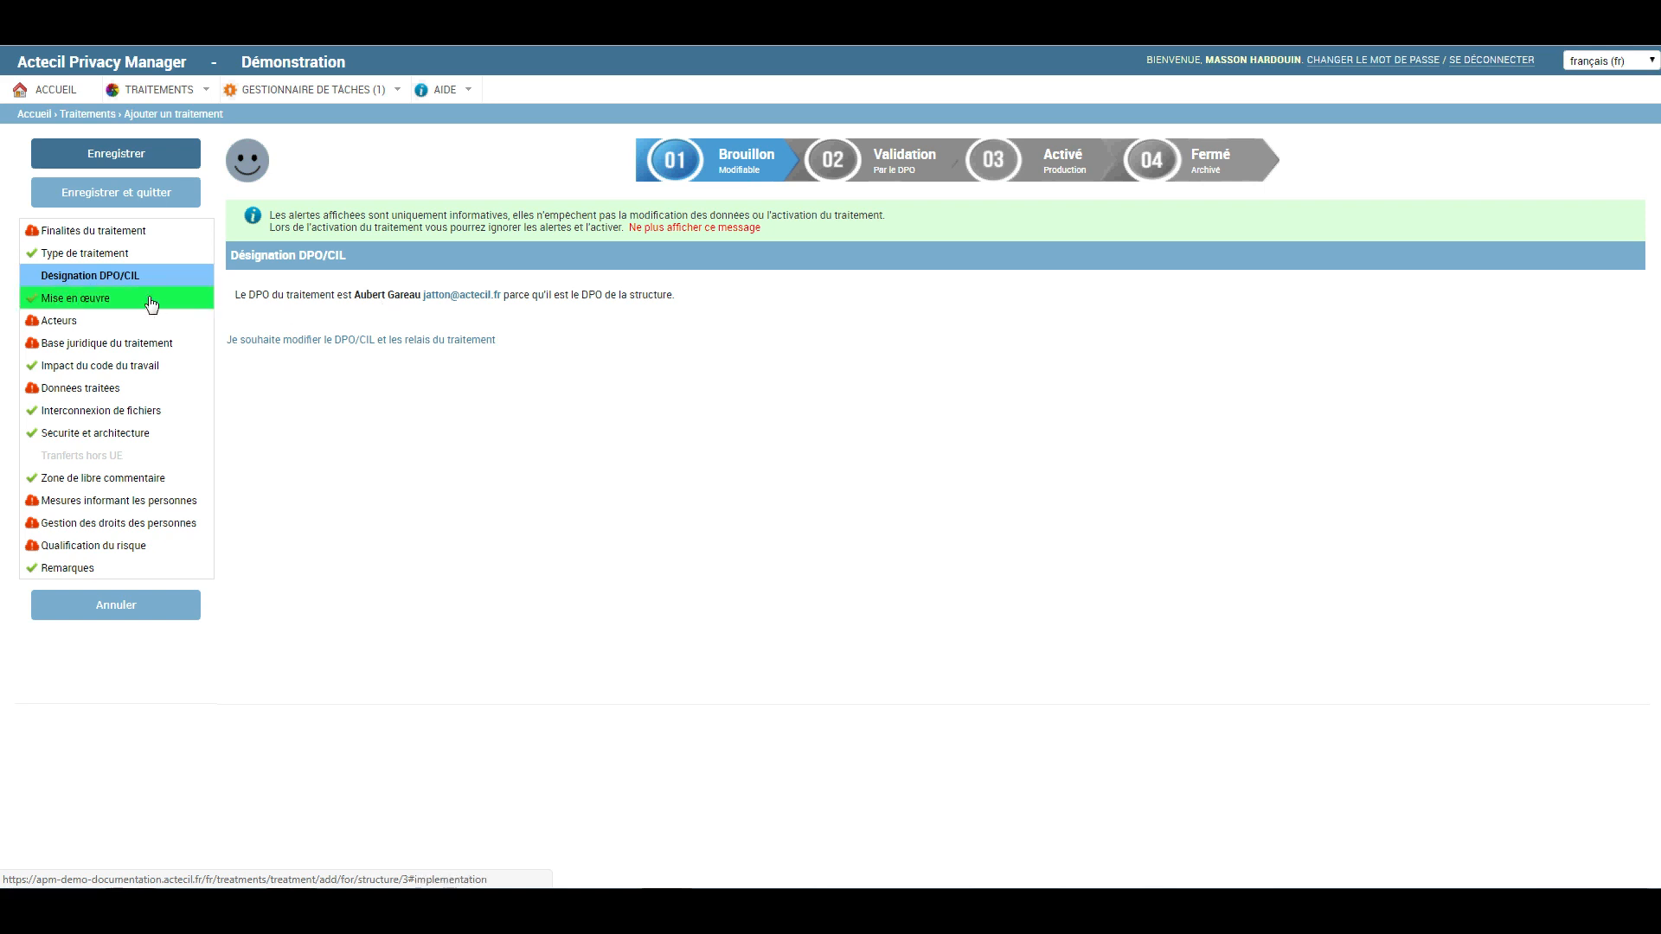
left_click(99, 304)
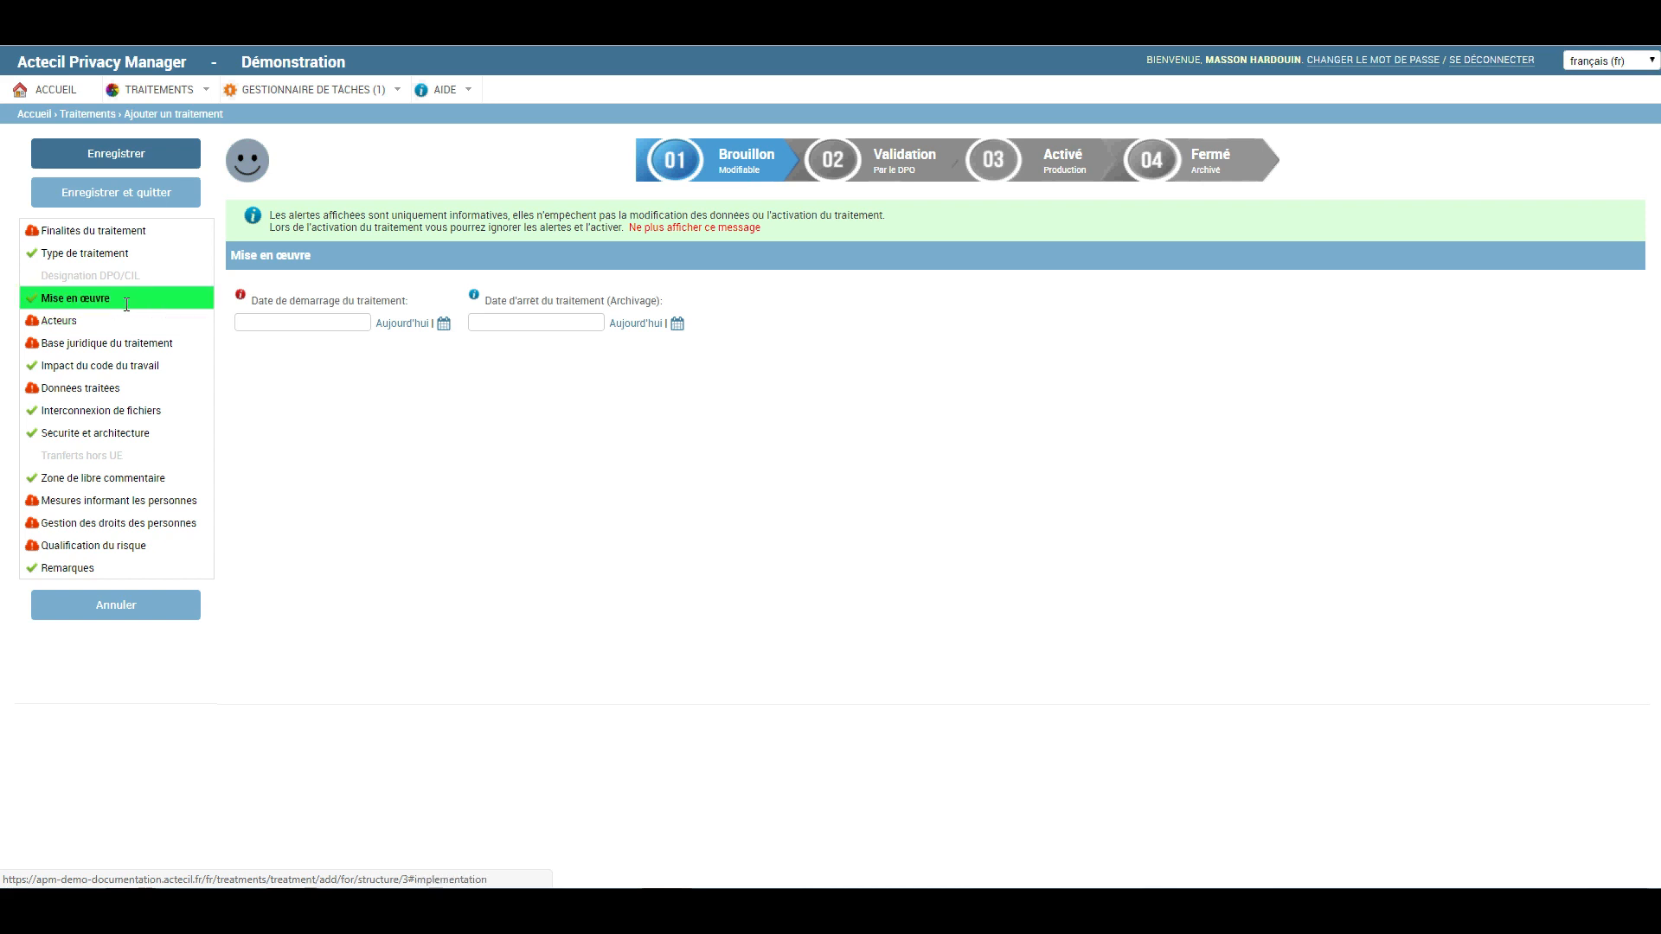
left_click(277, 322)
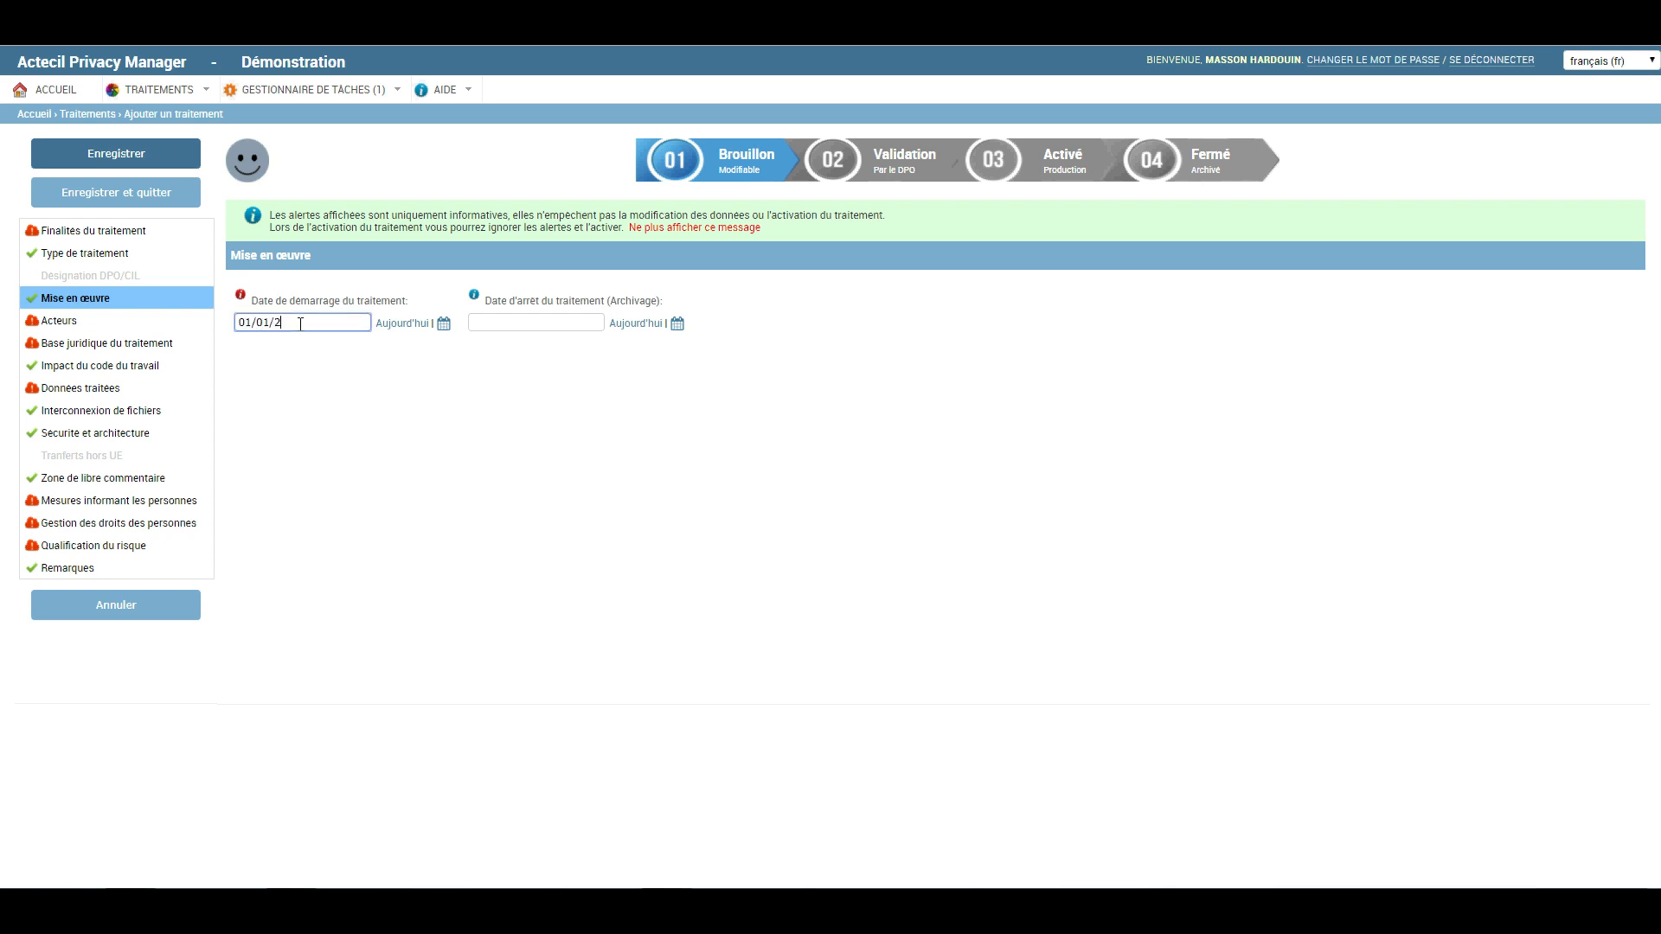
left_click(474, 440)
Review the Responsable et contact part of the Acteurs section and the options for who is responsible for the treatment.
left_click(69, 320)
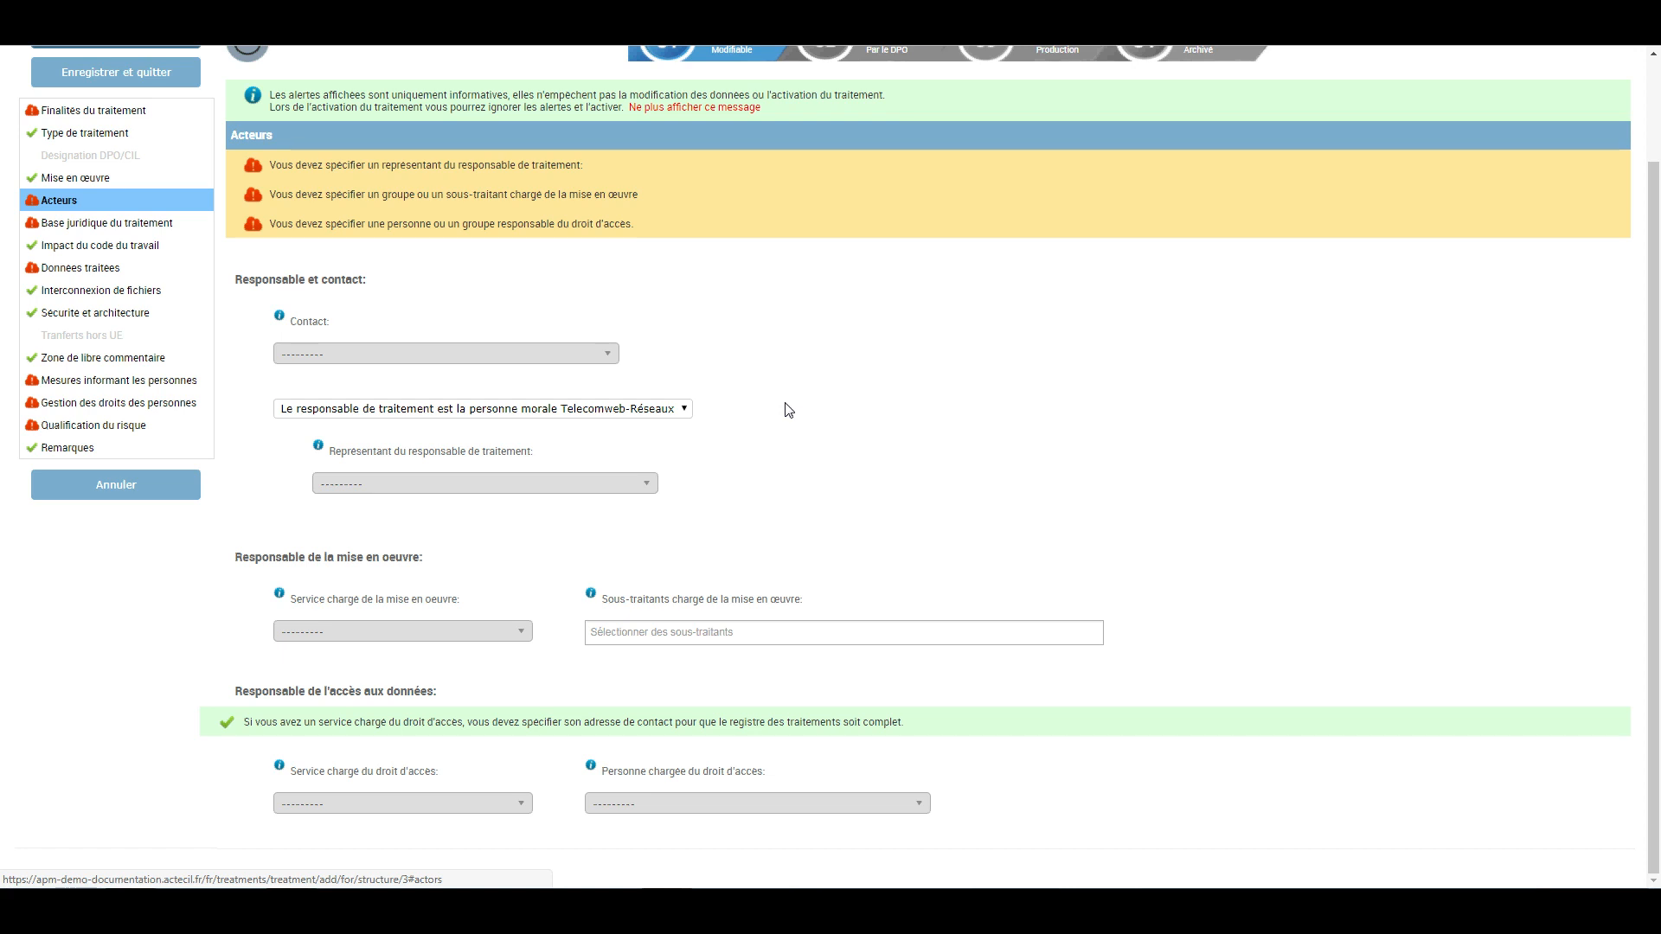
double_click(263, 286)
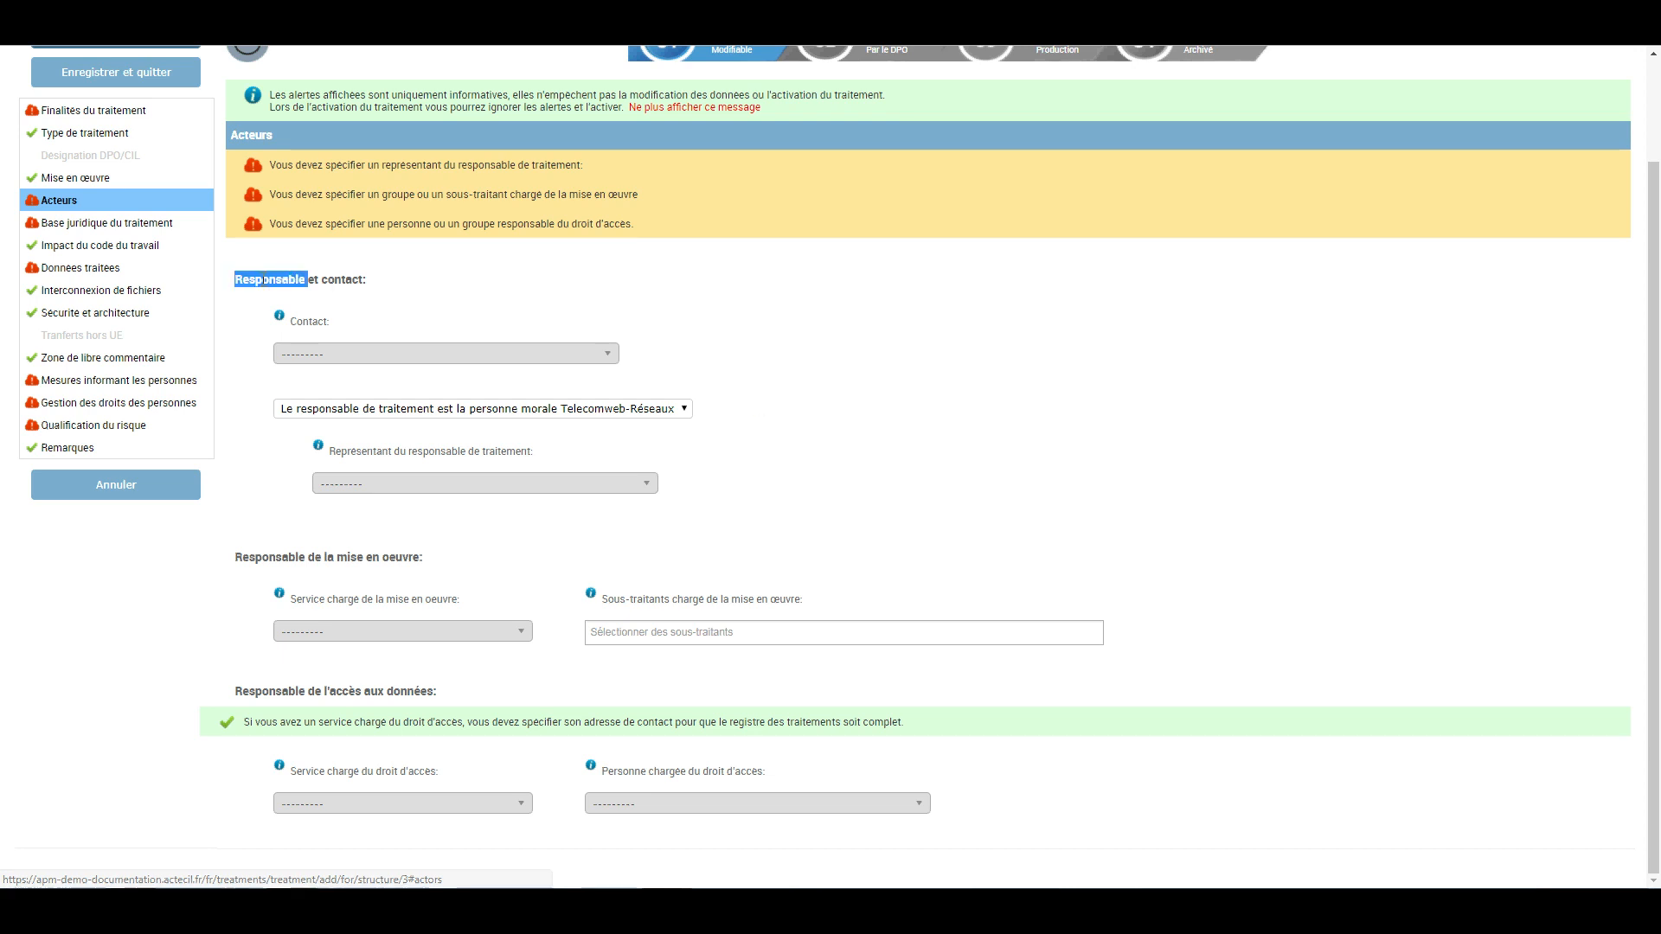
left_click(547, 293)
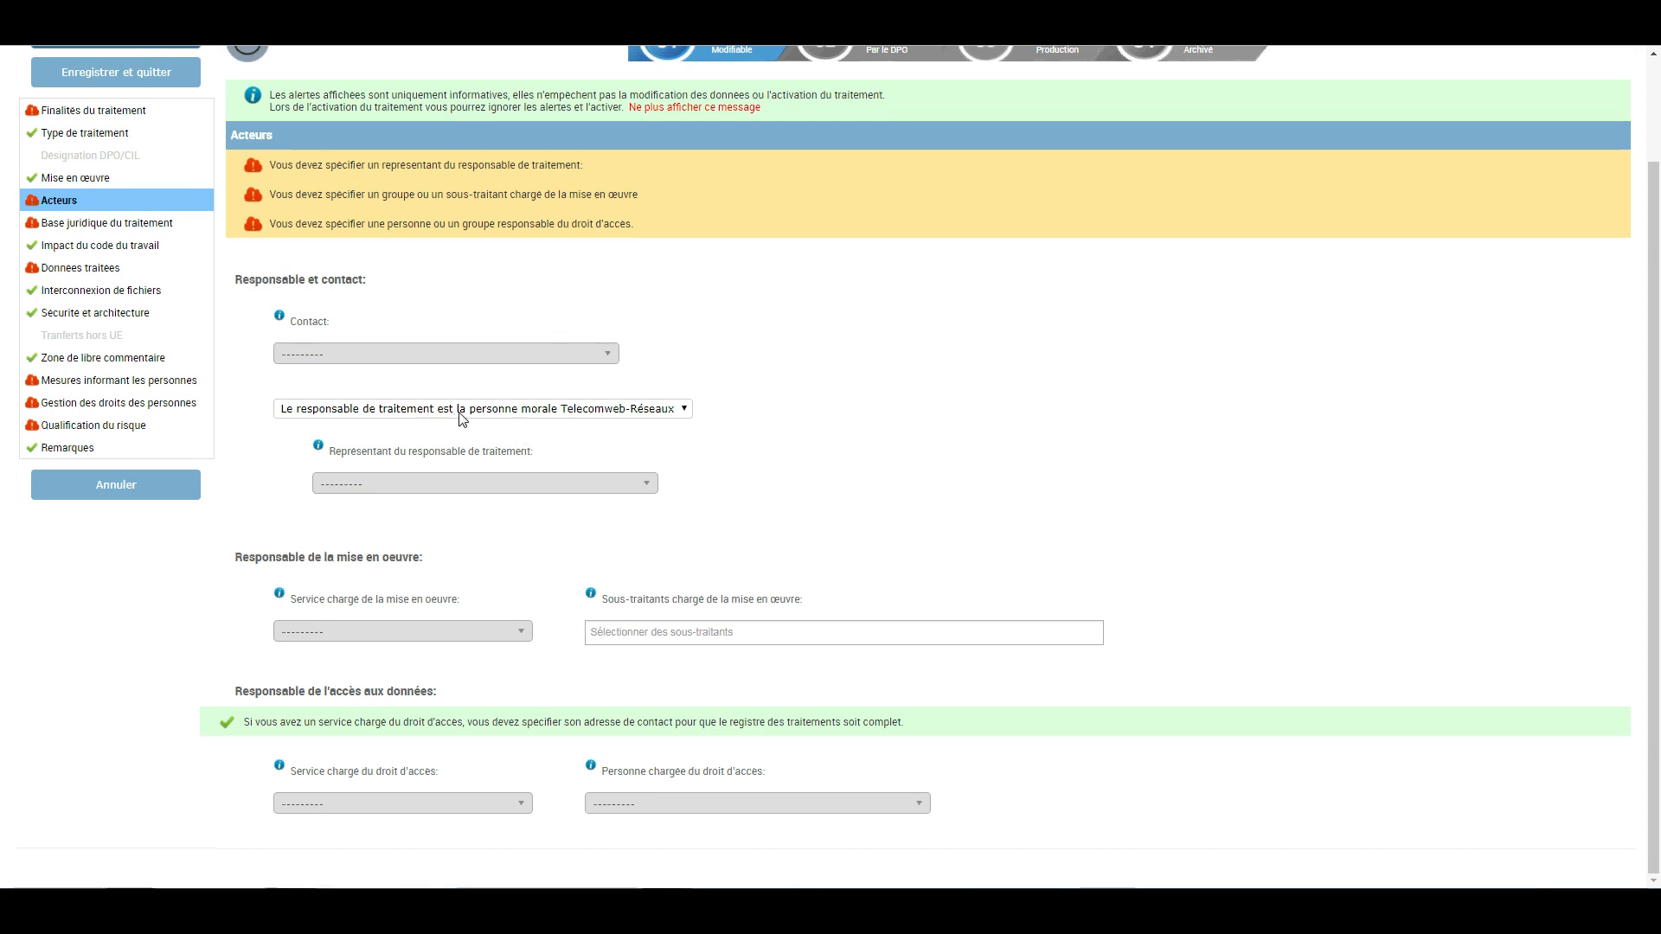
left_click(627, 415)
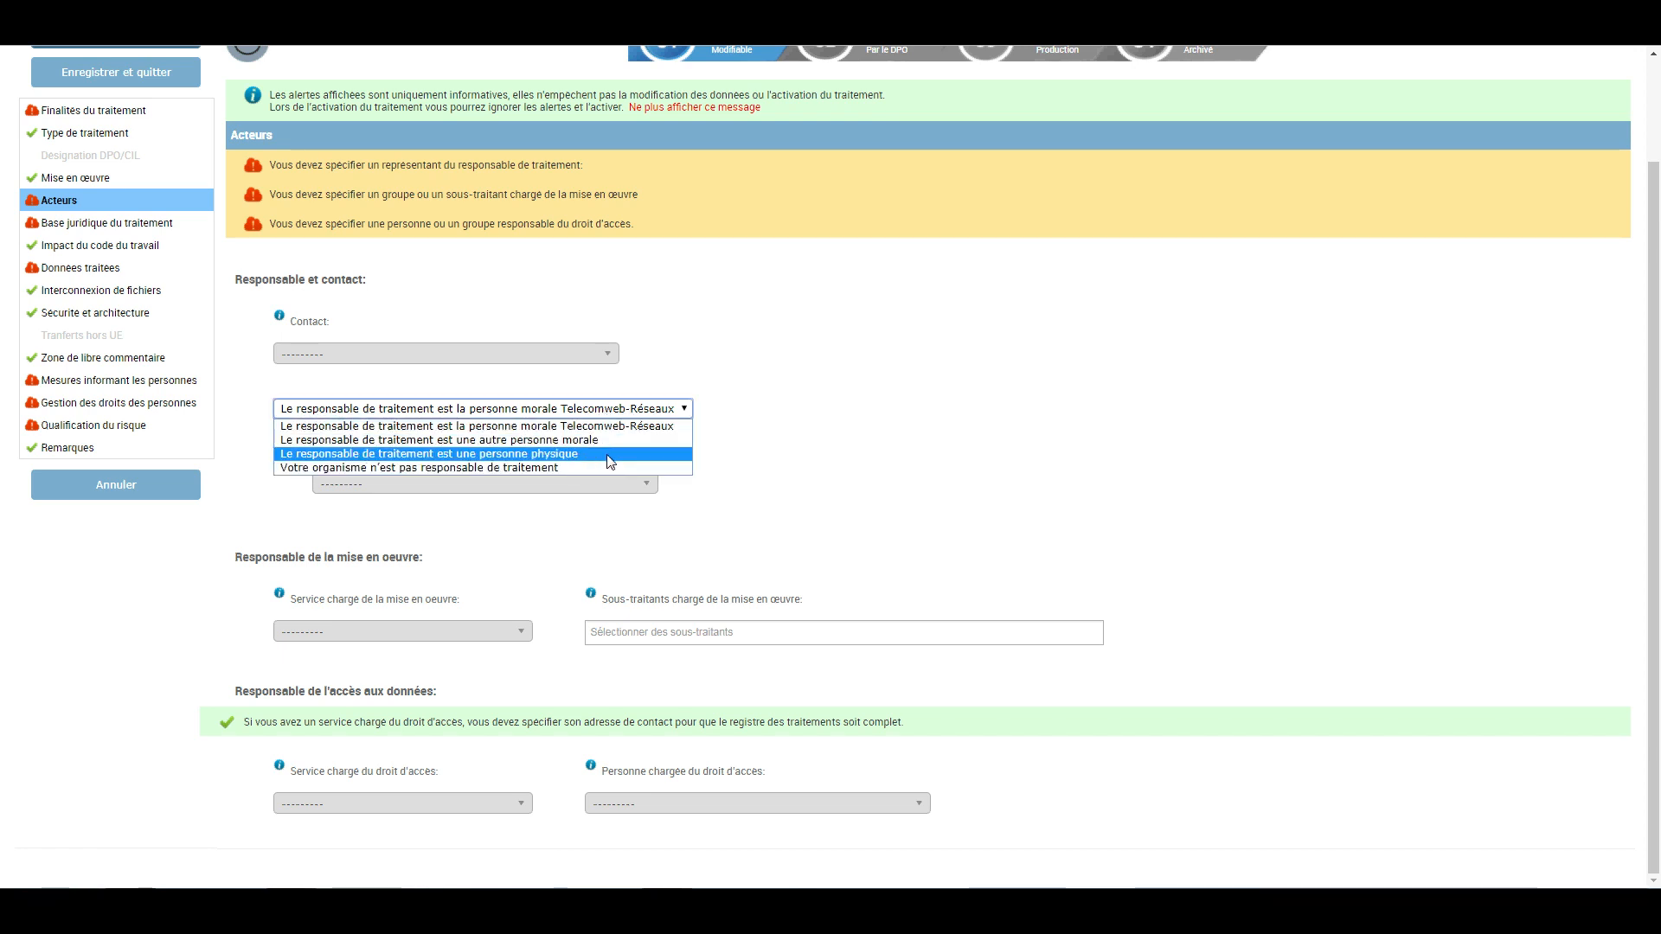
left_click(776, 471)
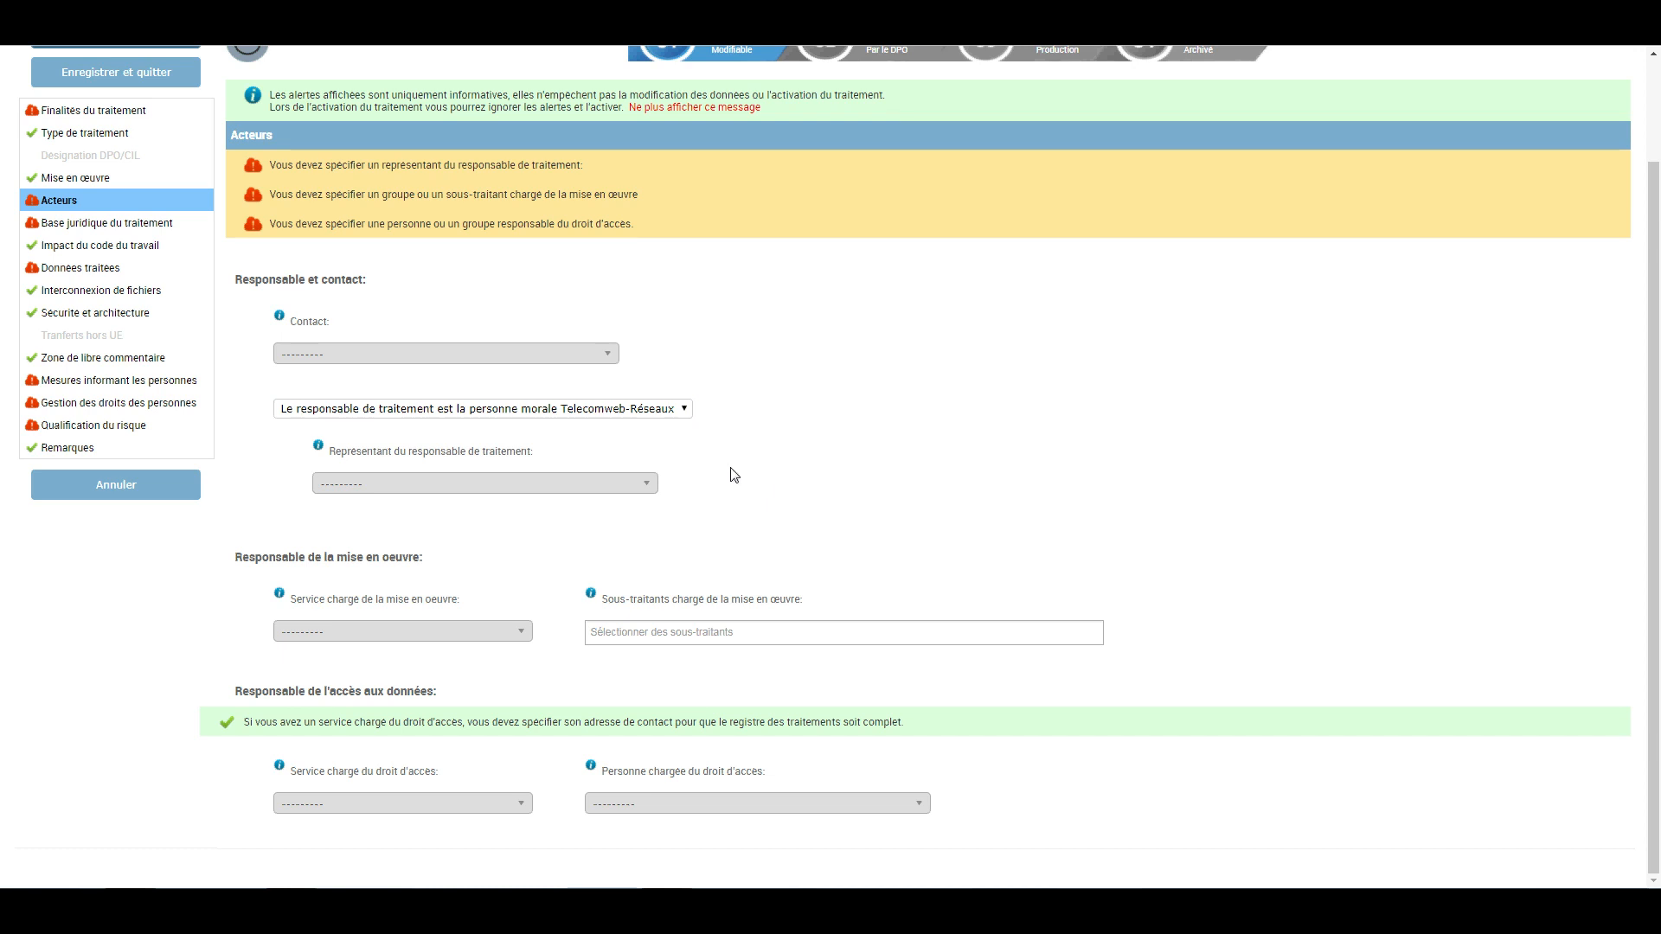
left_click(523, 490)
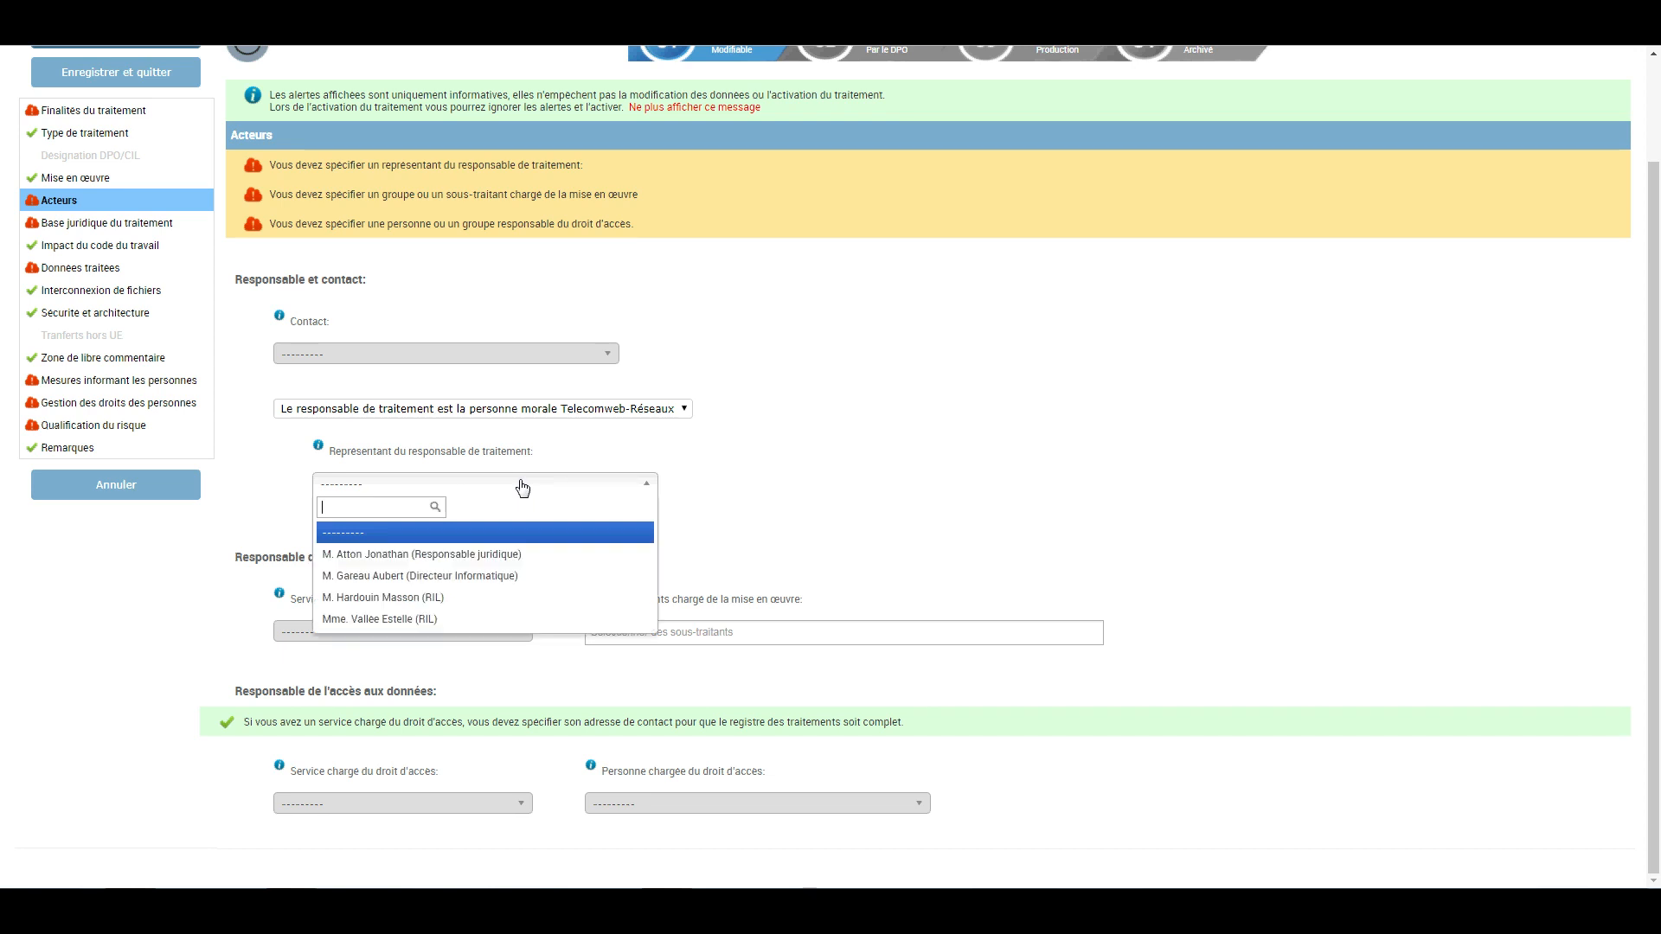
left_click(463, 561)
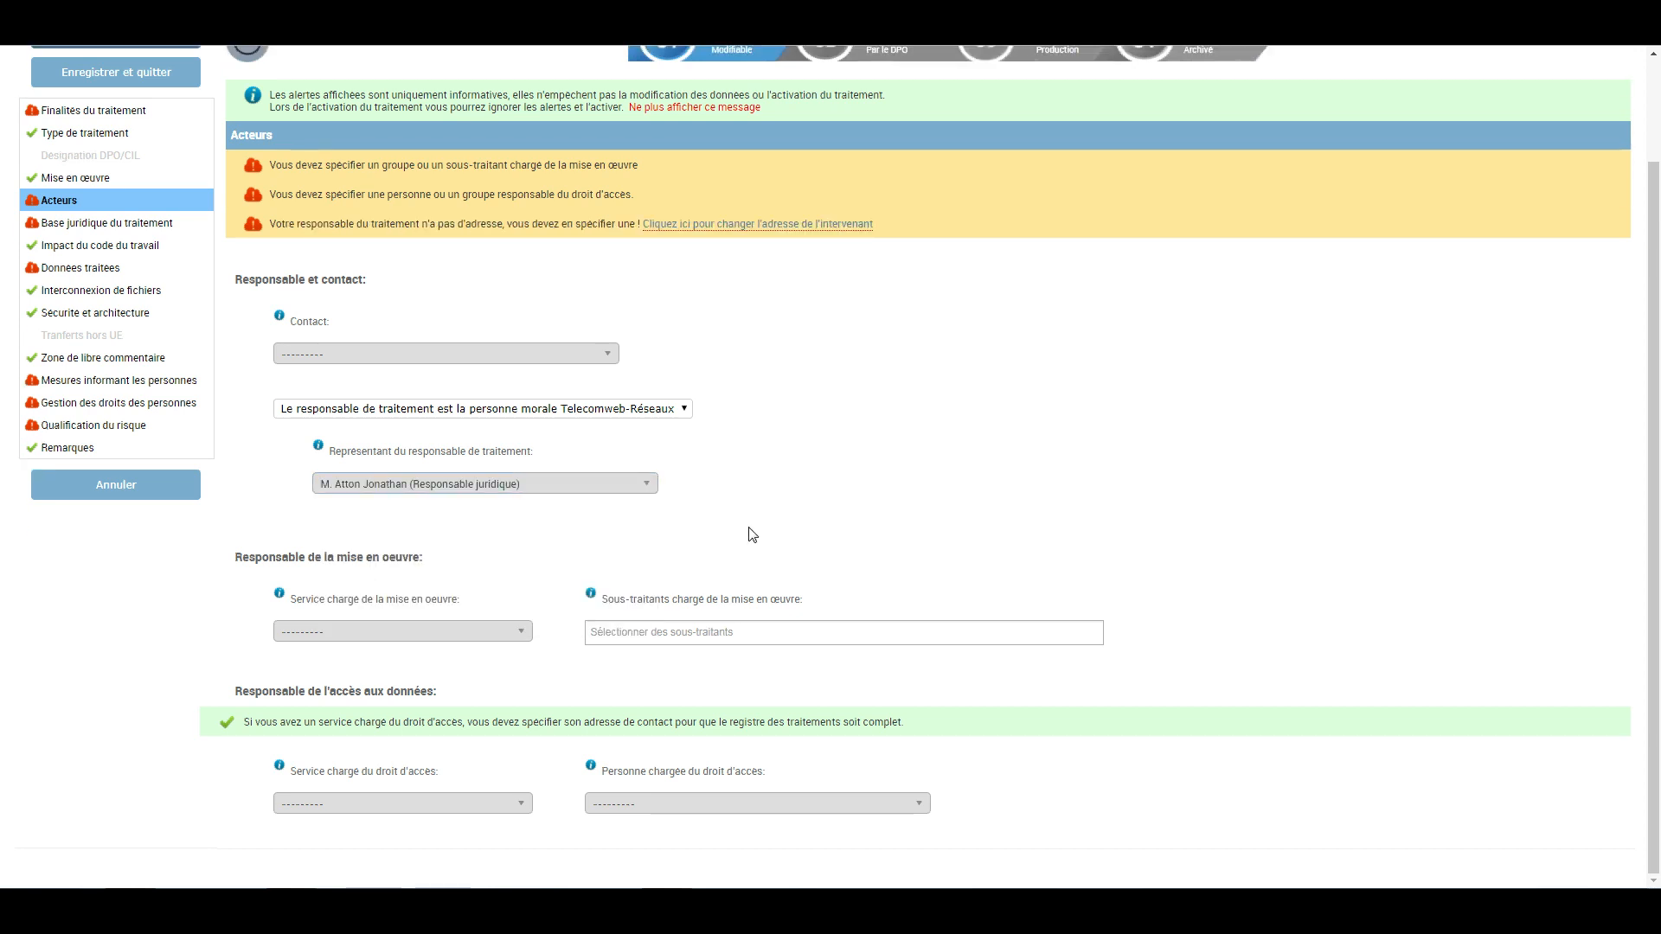
left_click(460, 486)
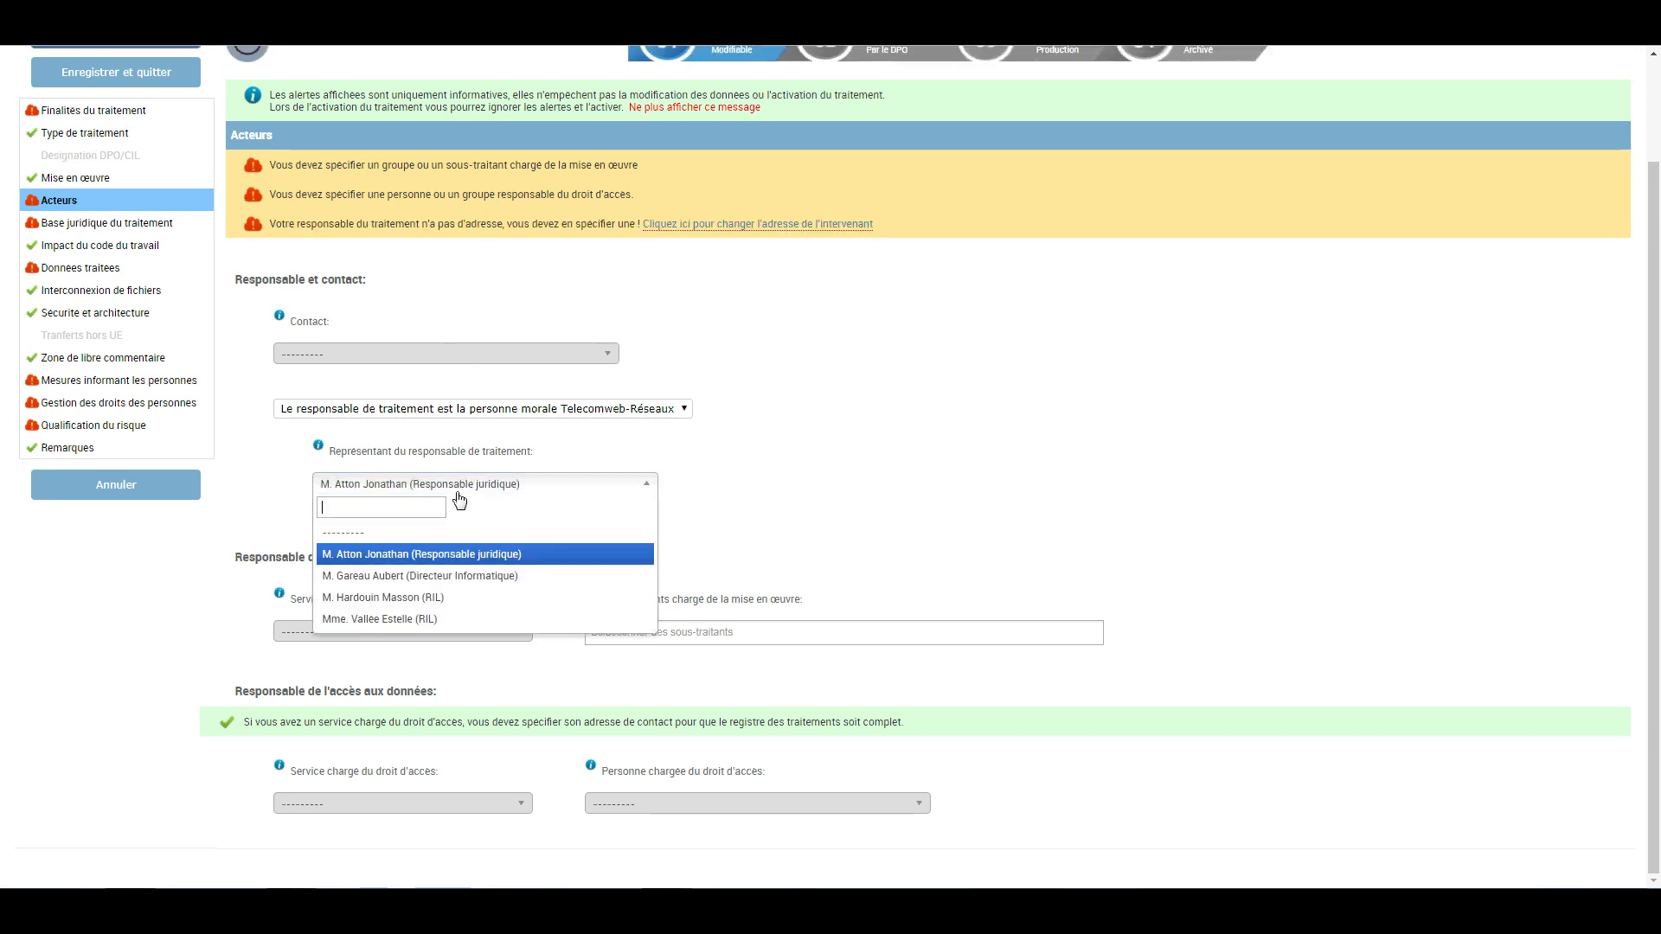
left_click(464, 554)
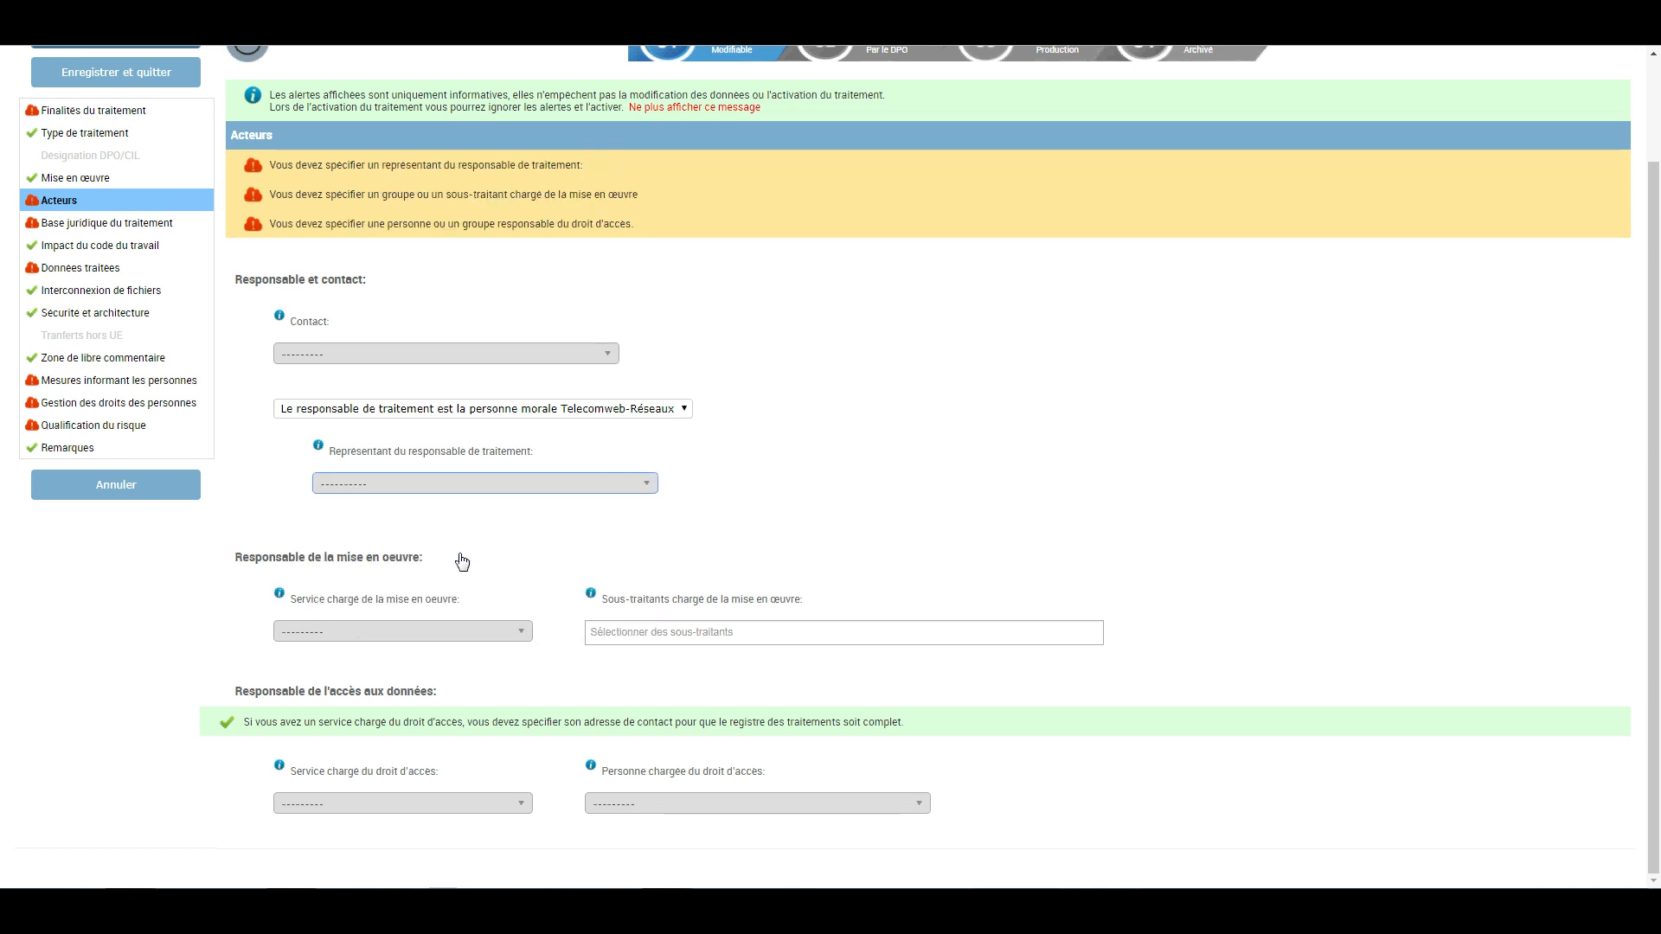
left_click_drag(381, 165, 508, 168)
Choose the Responsable juridique as representative of the party responsible for the treatment and check the alert about the missing address.
left_click(495, 484)
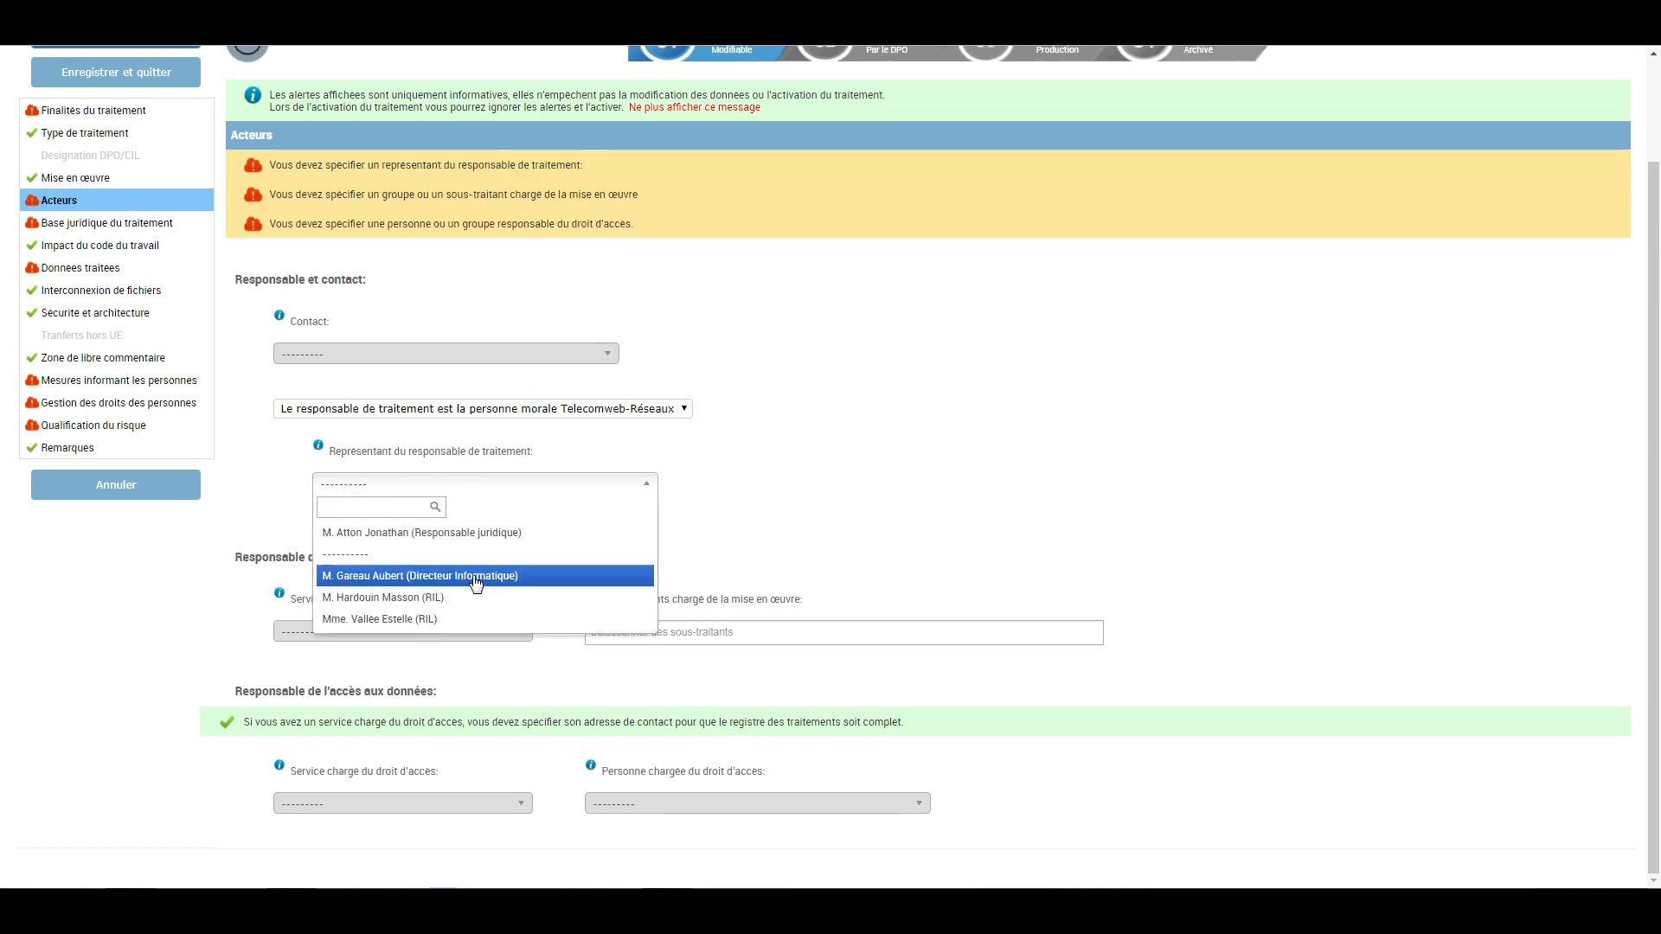
left_click(417, 527)
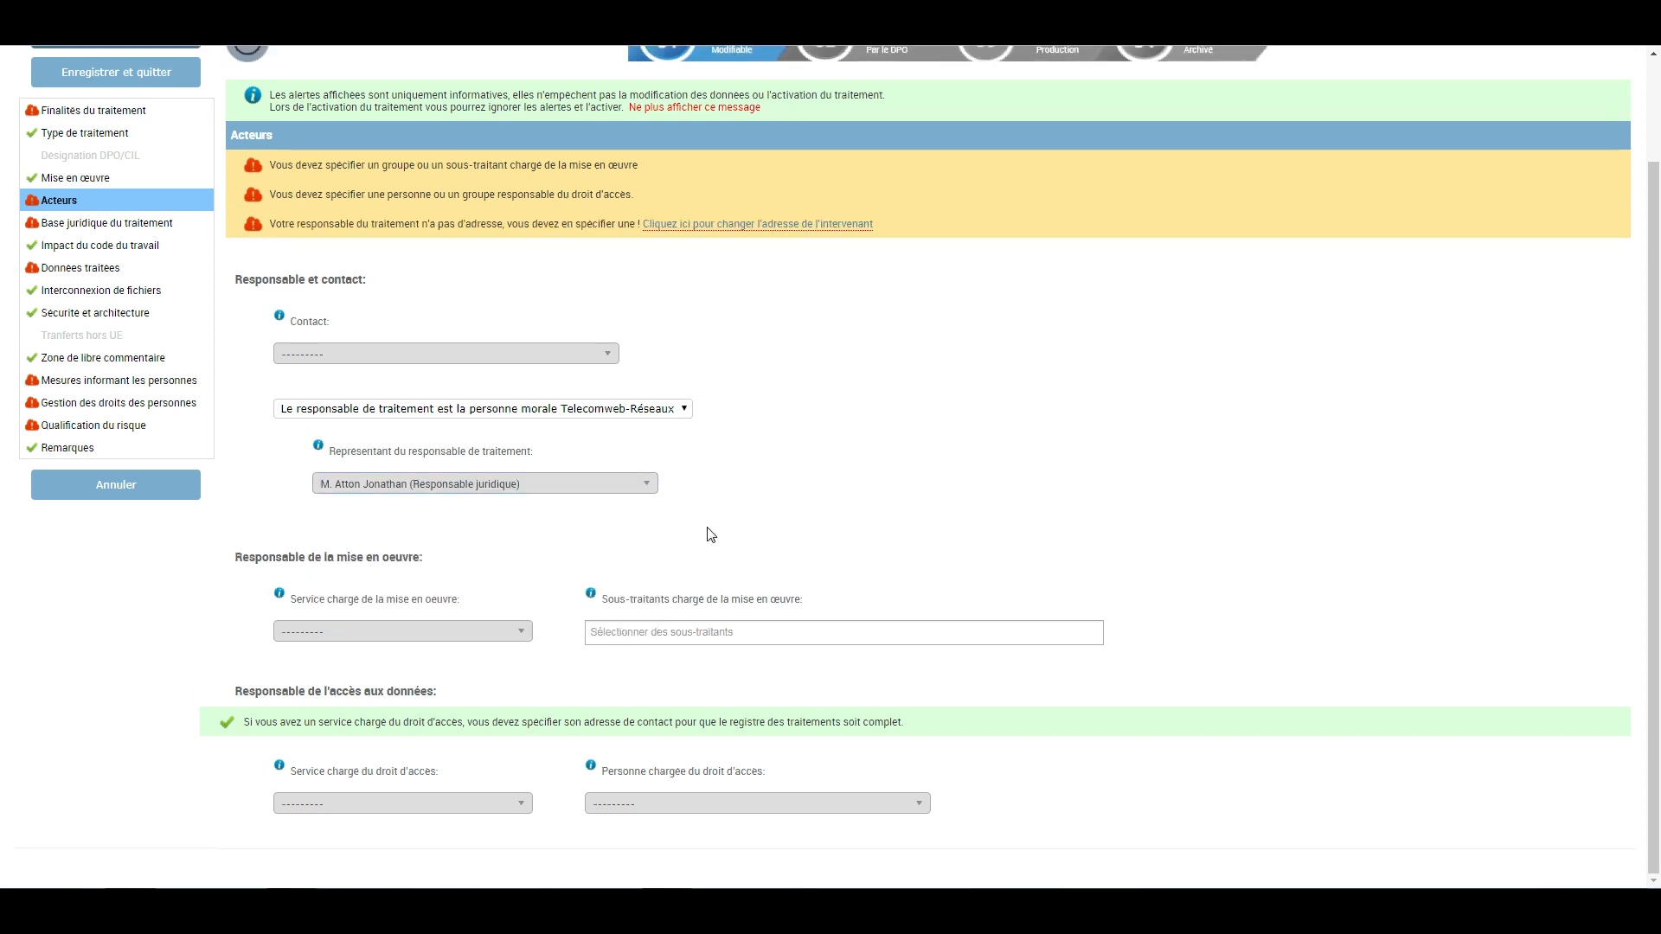
left_click_drag(404, 224, 576, 224)
left_click(575, 223)
Assign Service informatique as the service in charge of implementing the treatment.
left_click_drag(289, 561, 396, 554)
left_click(397, 554)
left_click(417, 633)
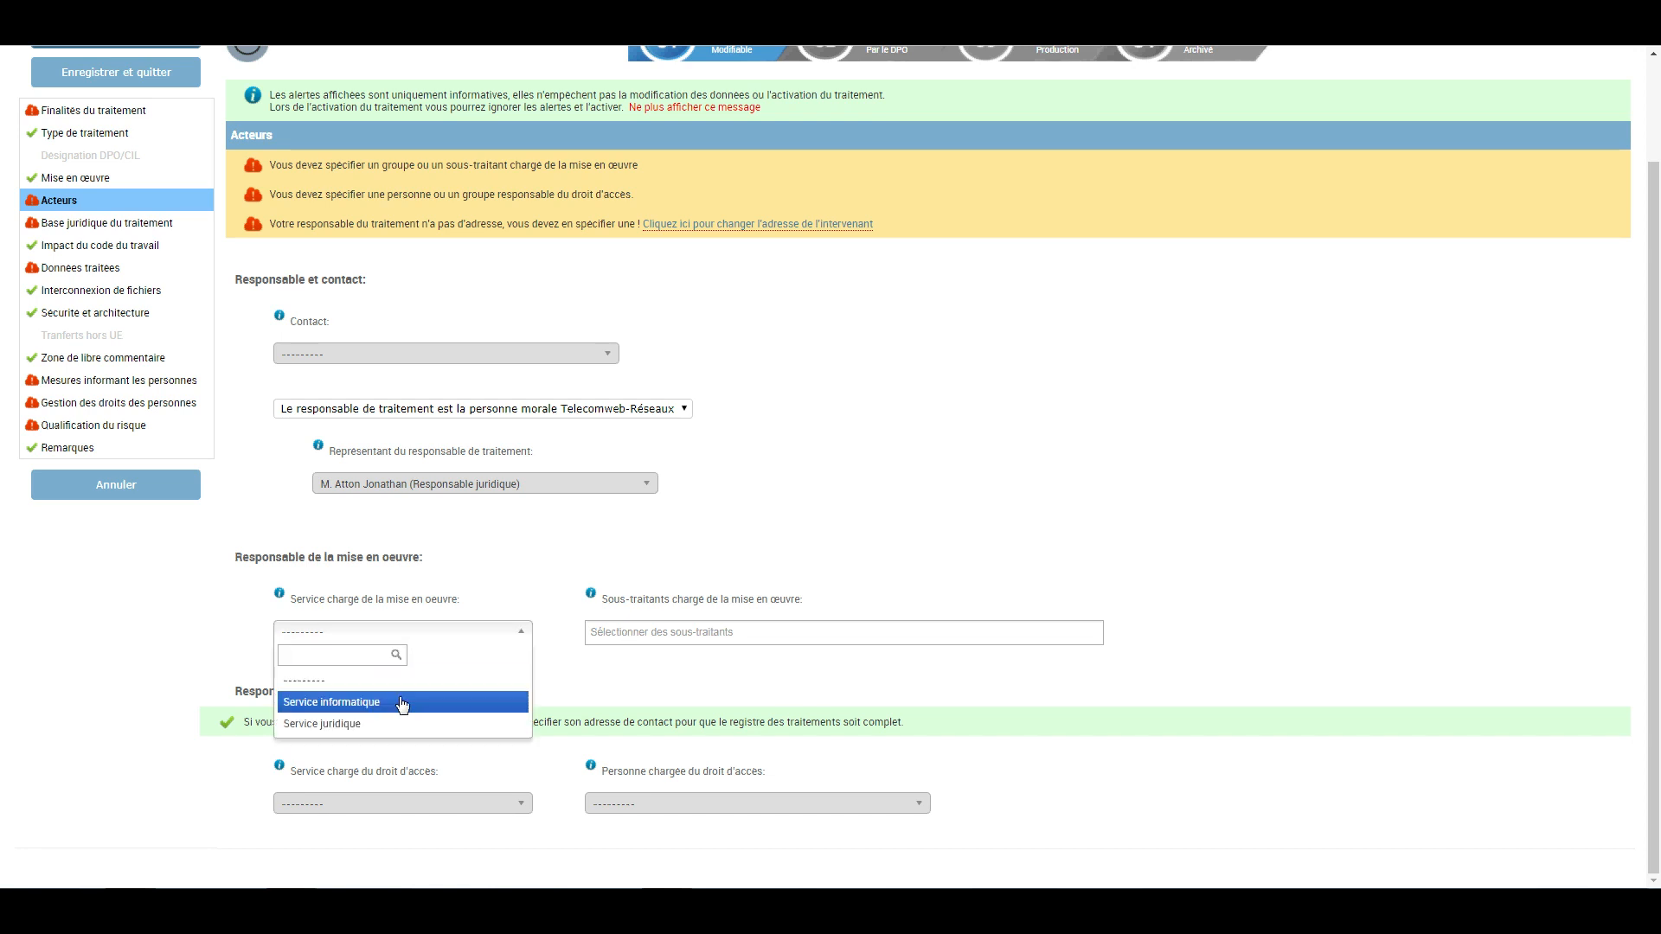
left_click(401, 697)
left_click(450, 664)
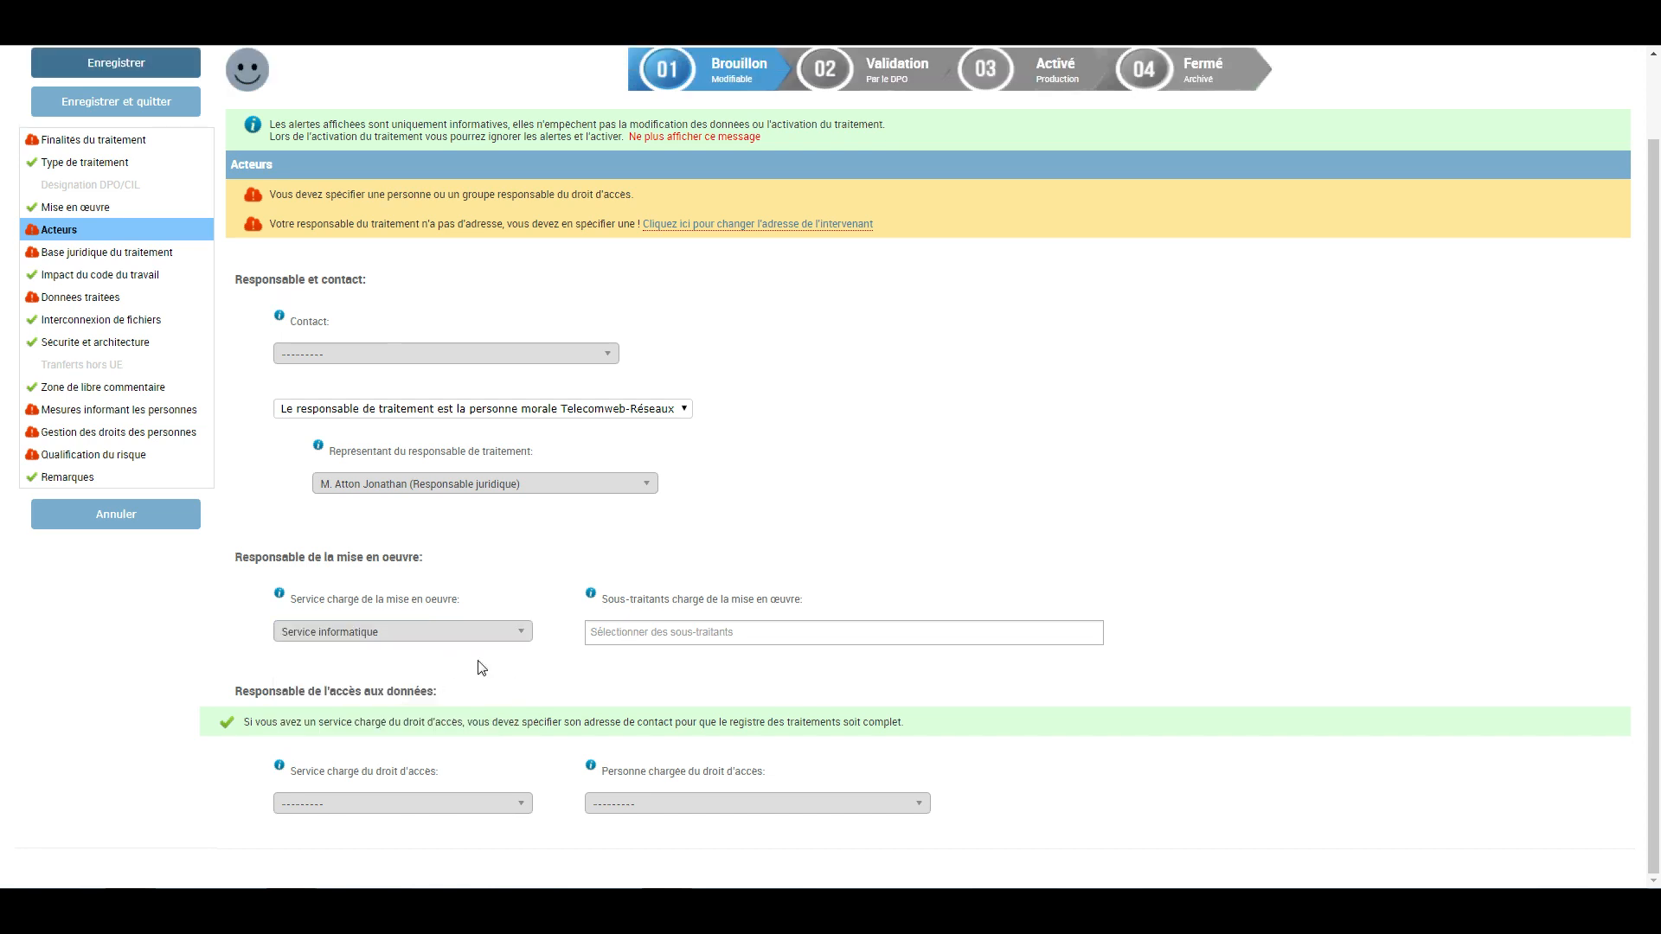
Assign Service informatique as the service in charge of the right of access to the data.
double_click(409, 695)
left_click(499, 699)
left_click(459, 805)
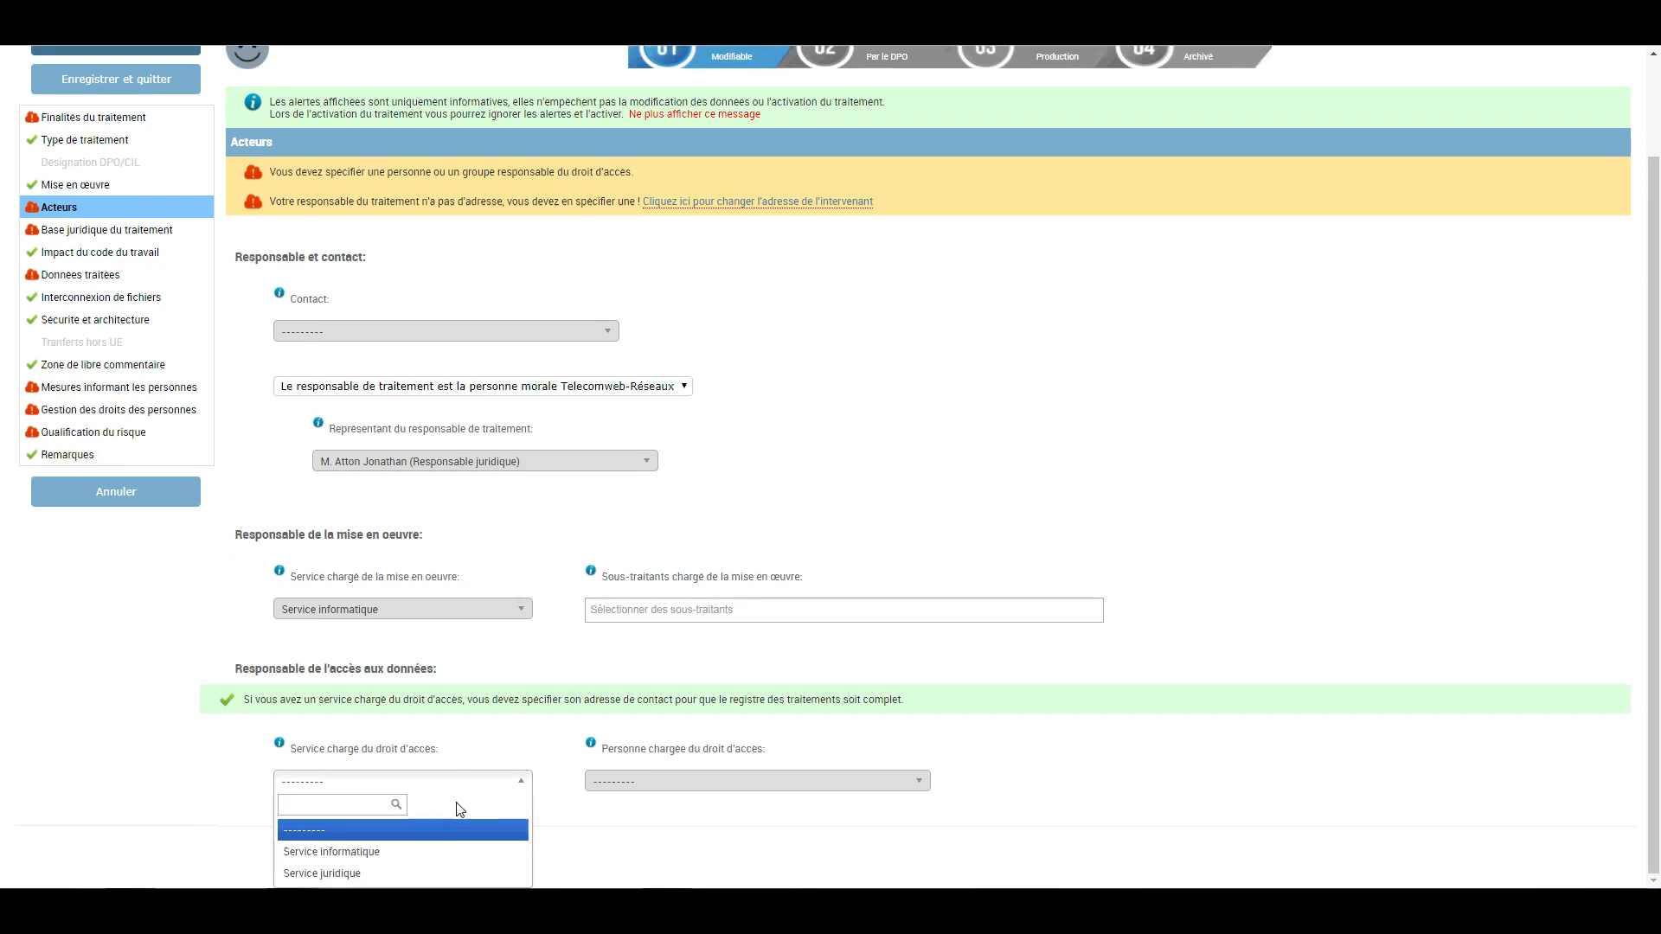
left_click(394, 853)
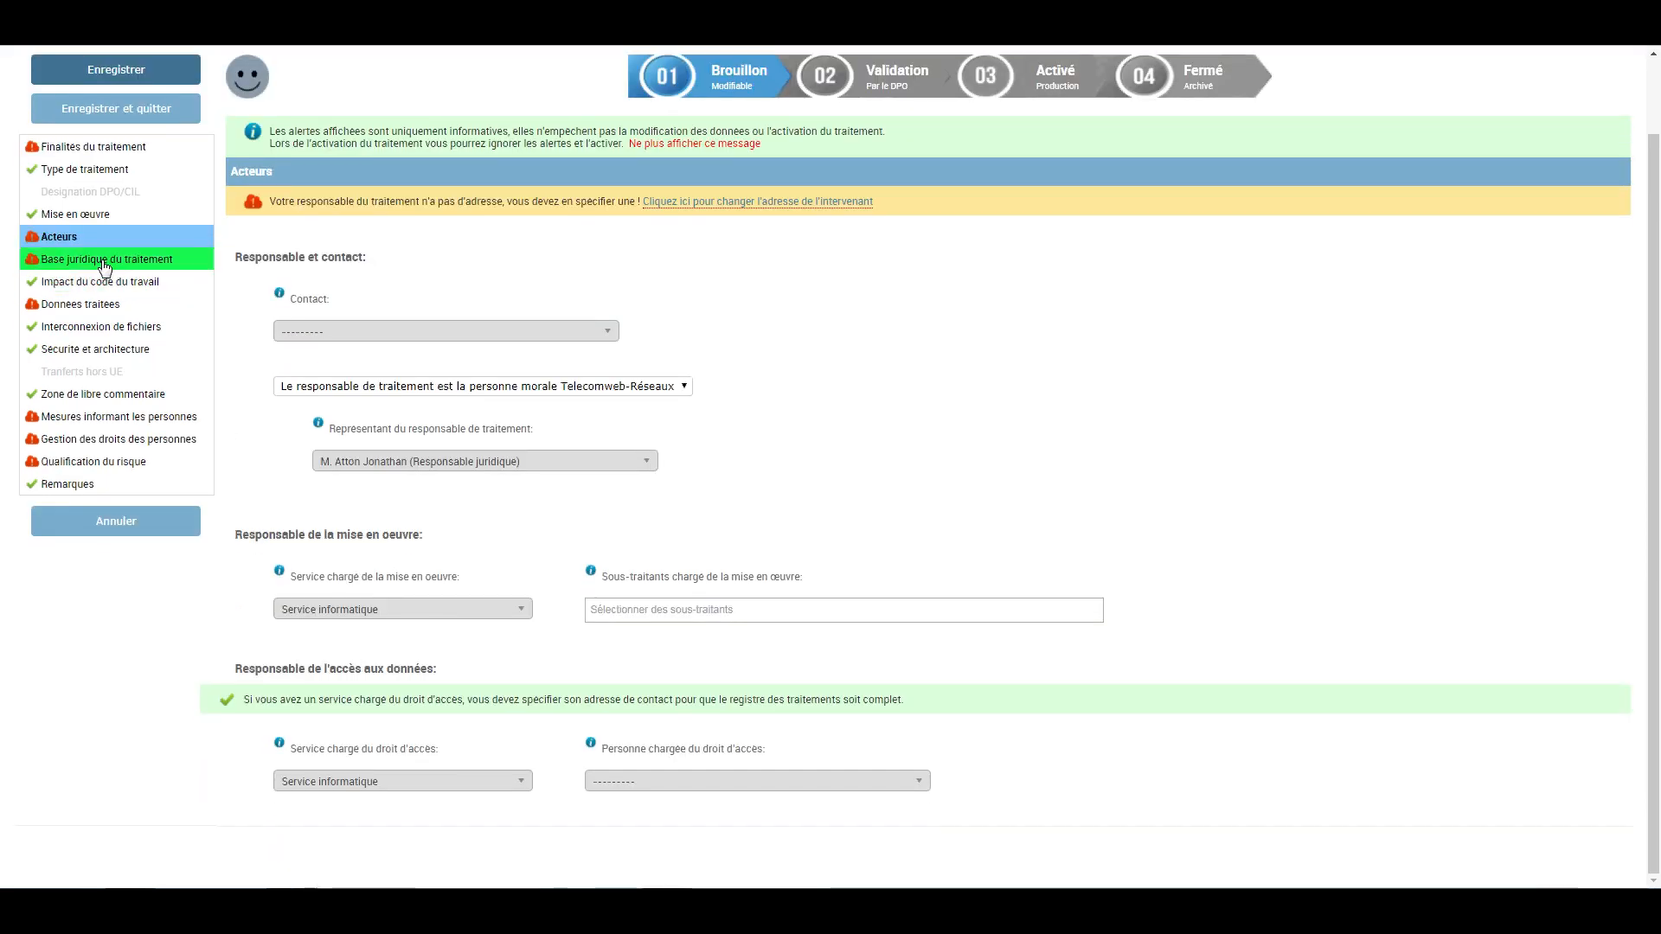
In Base juridique du traitement, view the criteria for a Non answer and set the consent of the person concerned to Oui.
left_click(104, 261)
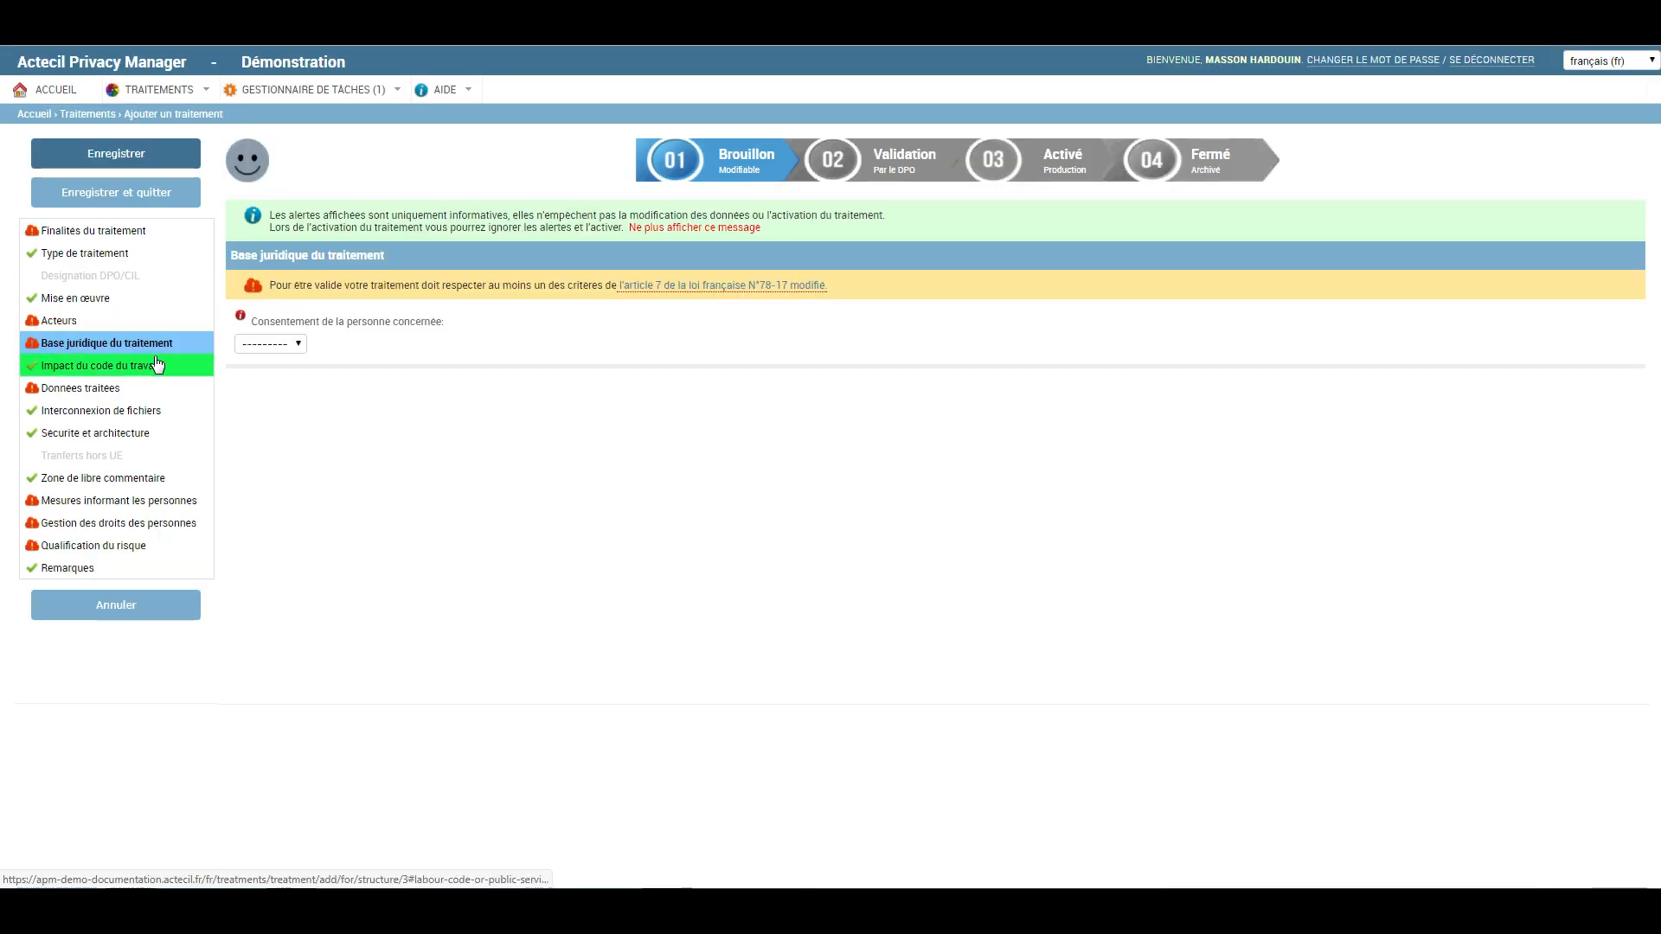
left_click(294, 344)
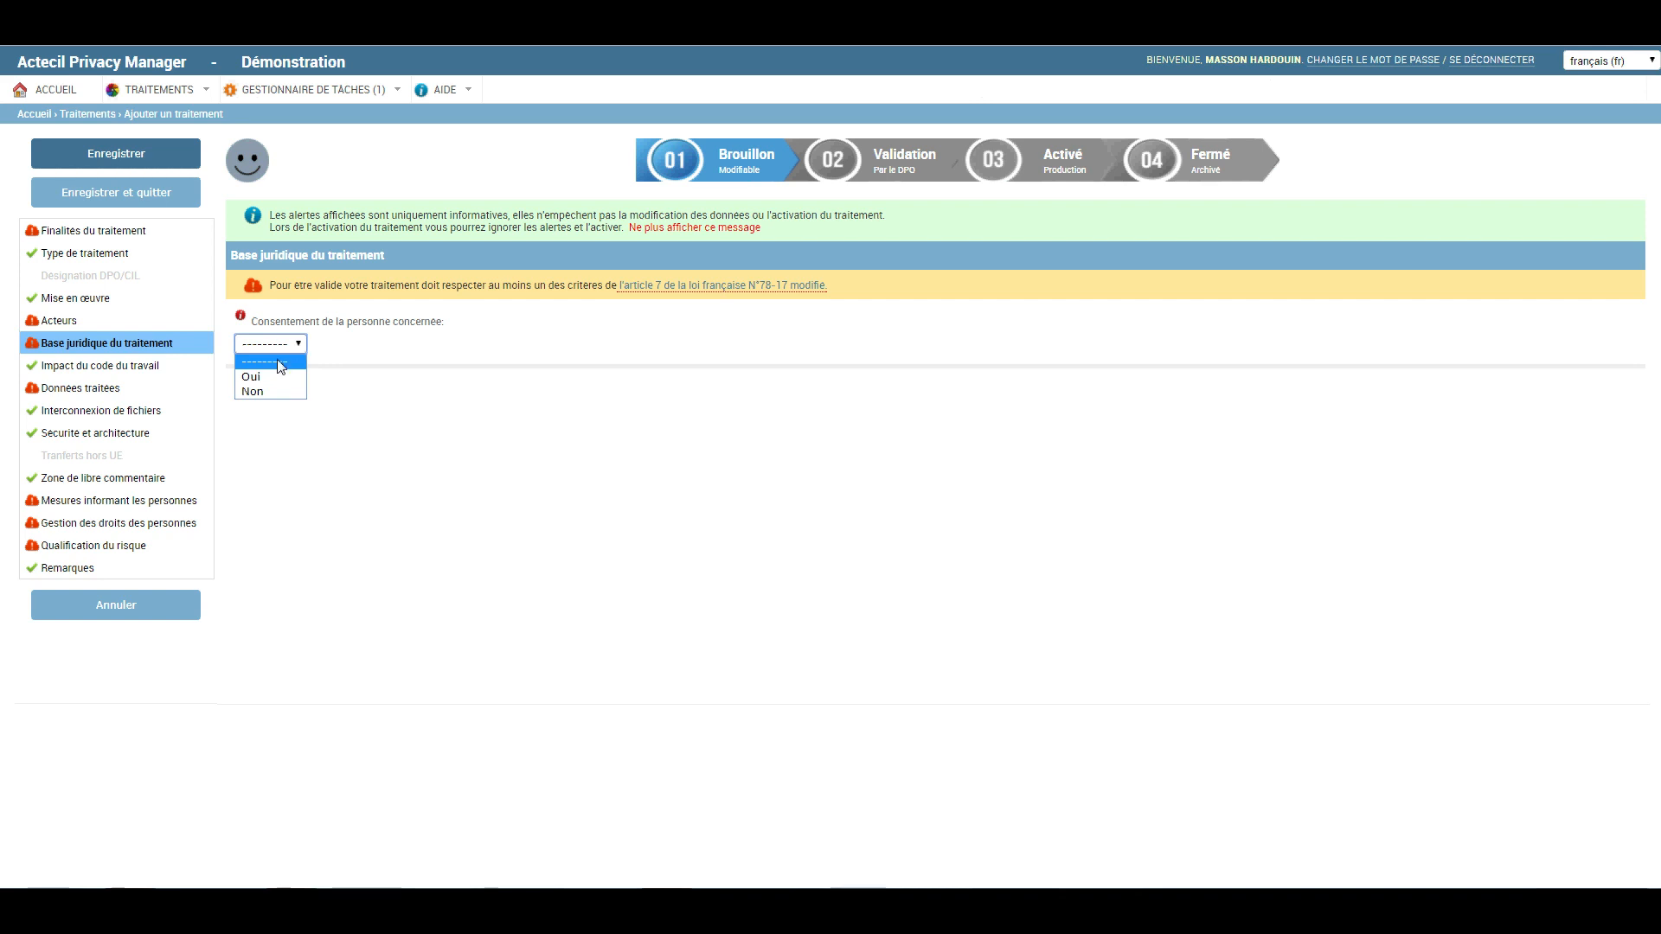
left_click(255, 391)
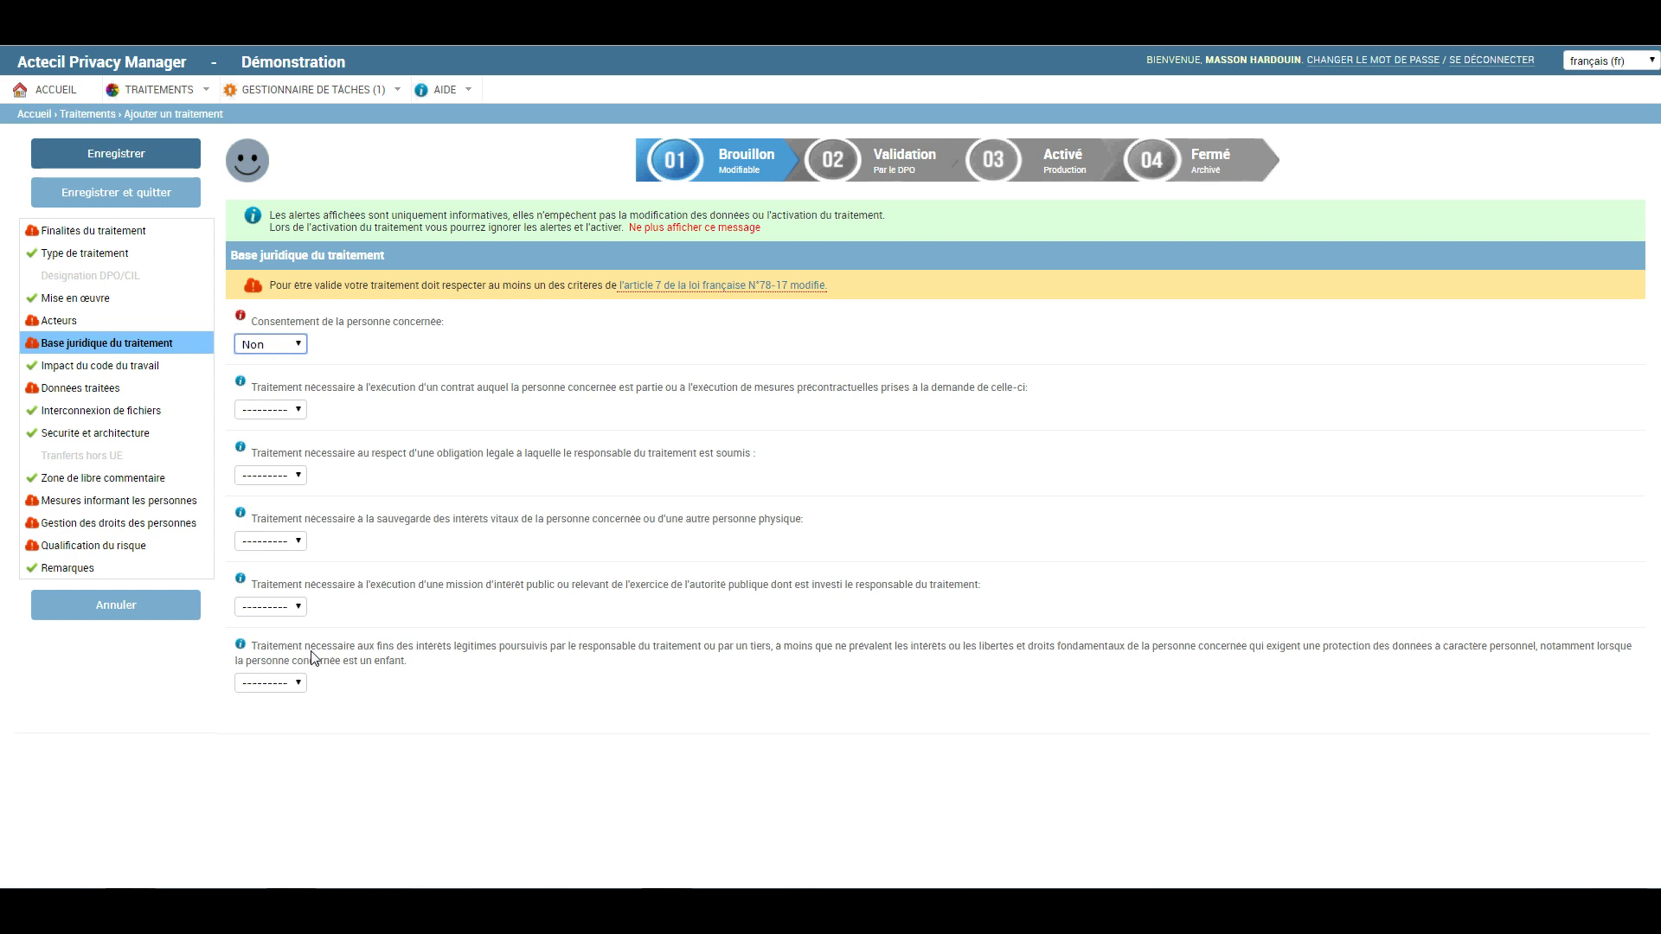
left_click(288, 346)
left_click(290, 382)
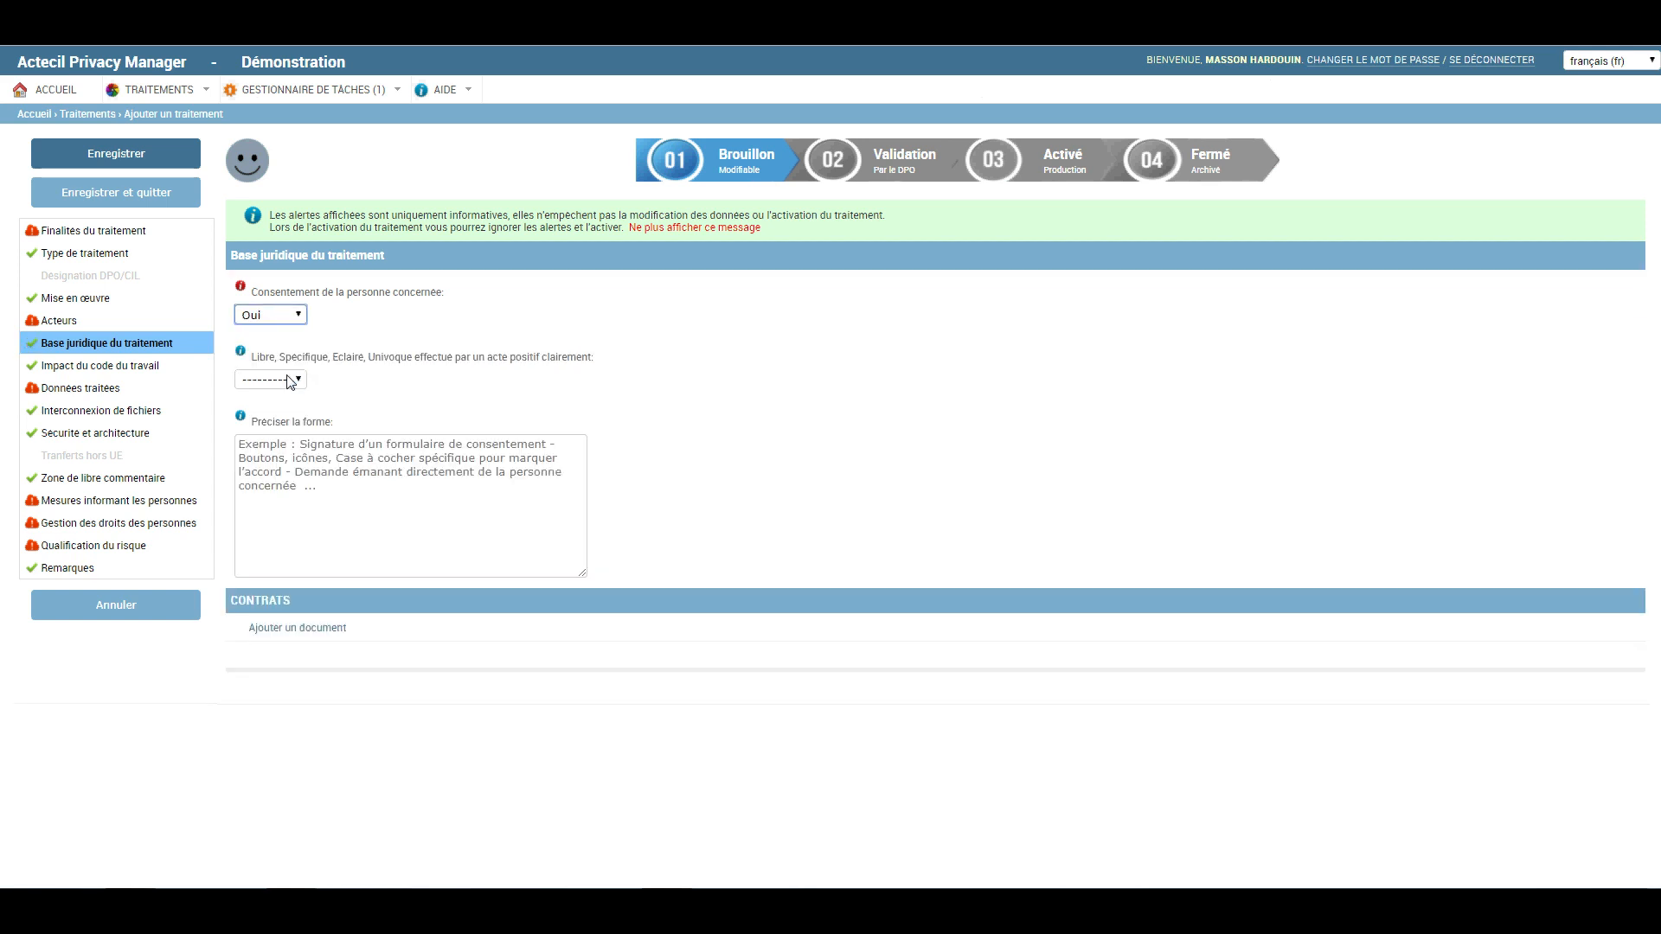
In Données traitées, add Nom and Prénom as data under L'état matrimonial, identité.
left_click(401, 401)
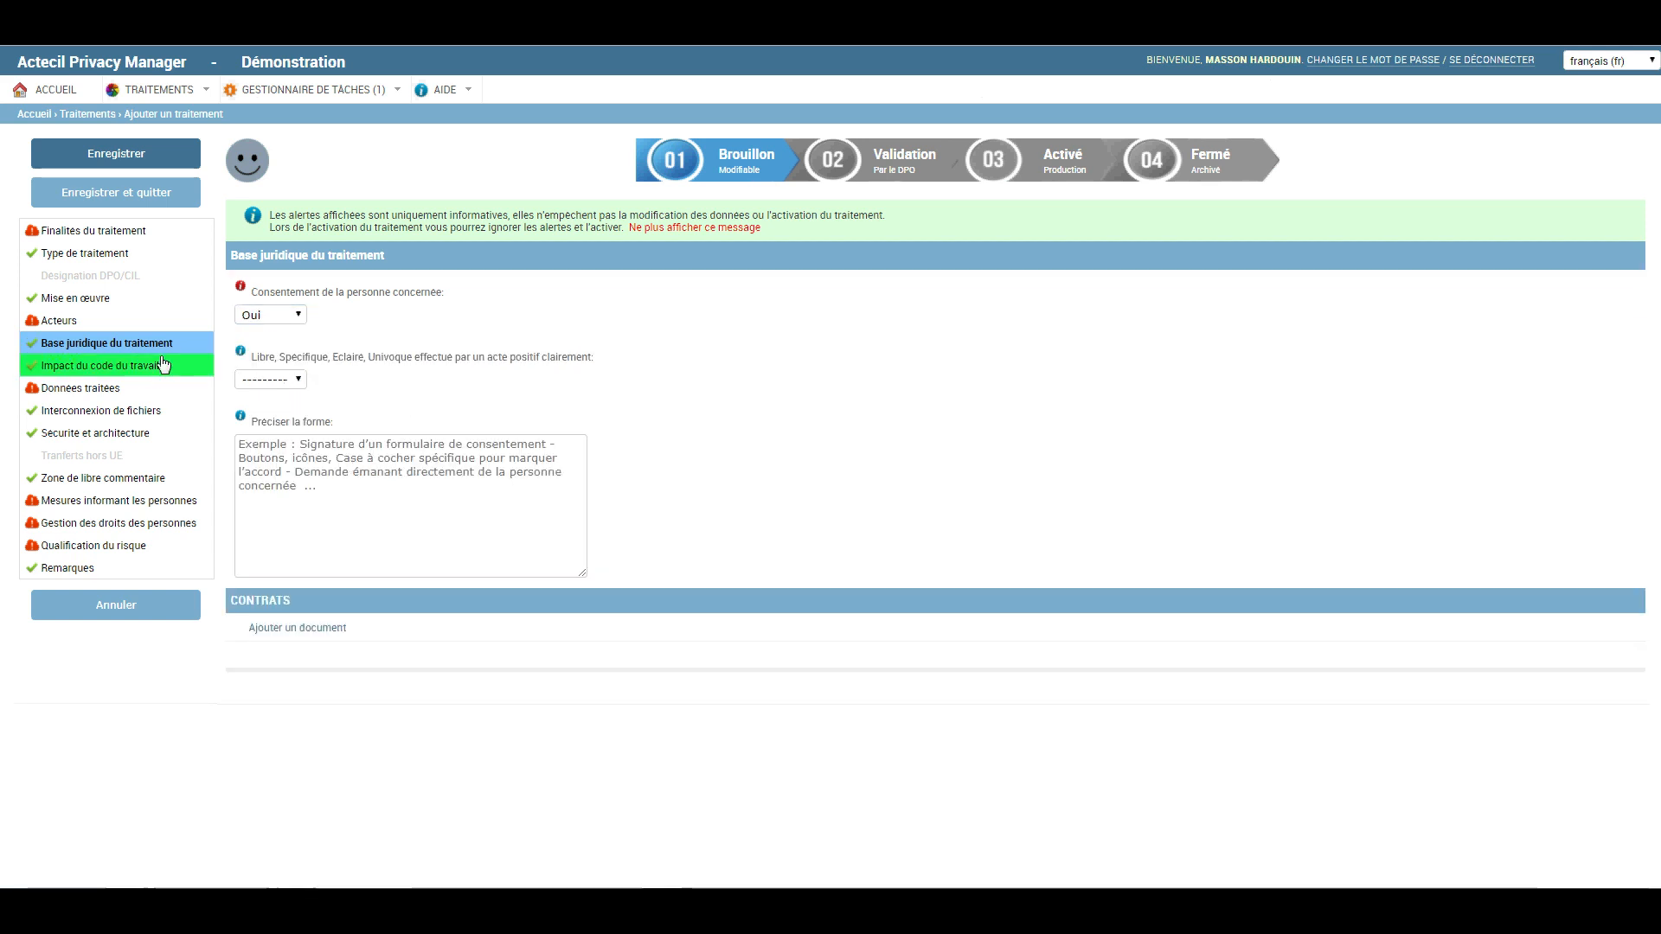
left_click(127, 399)
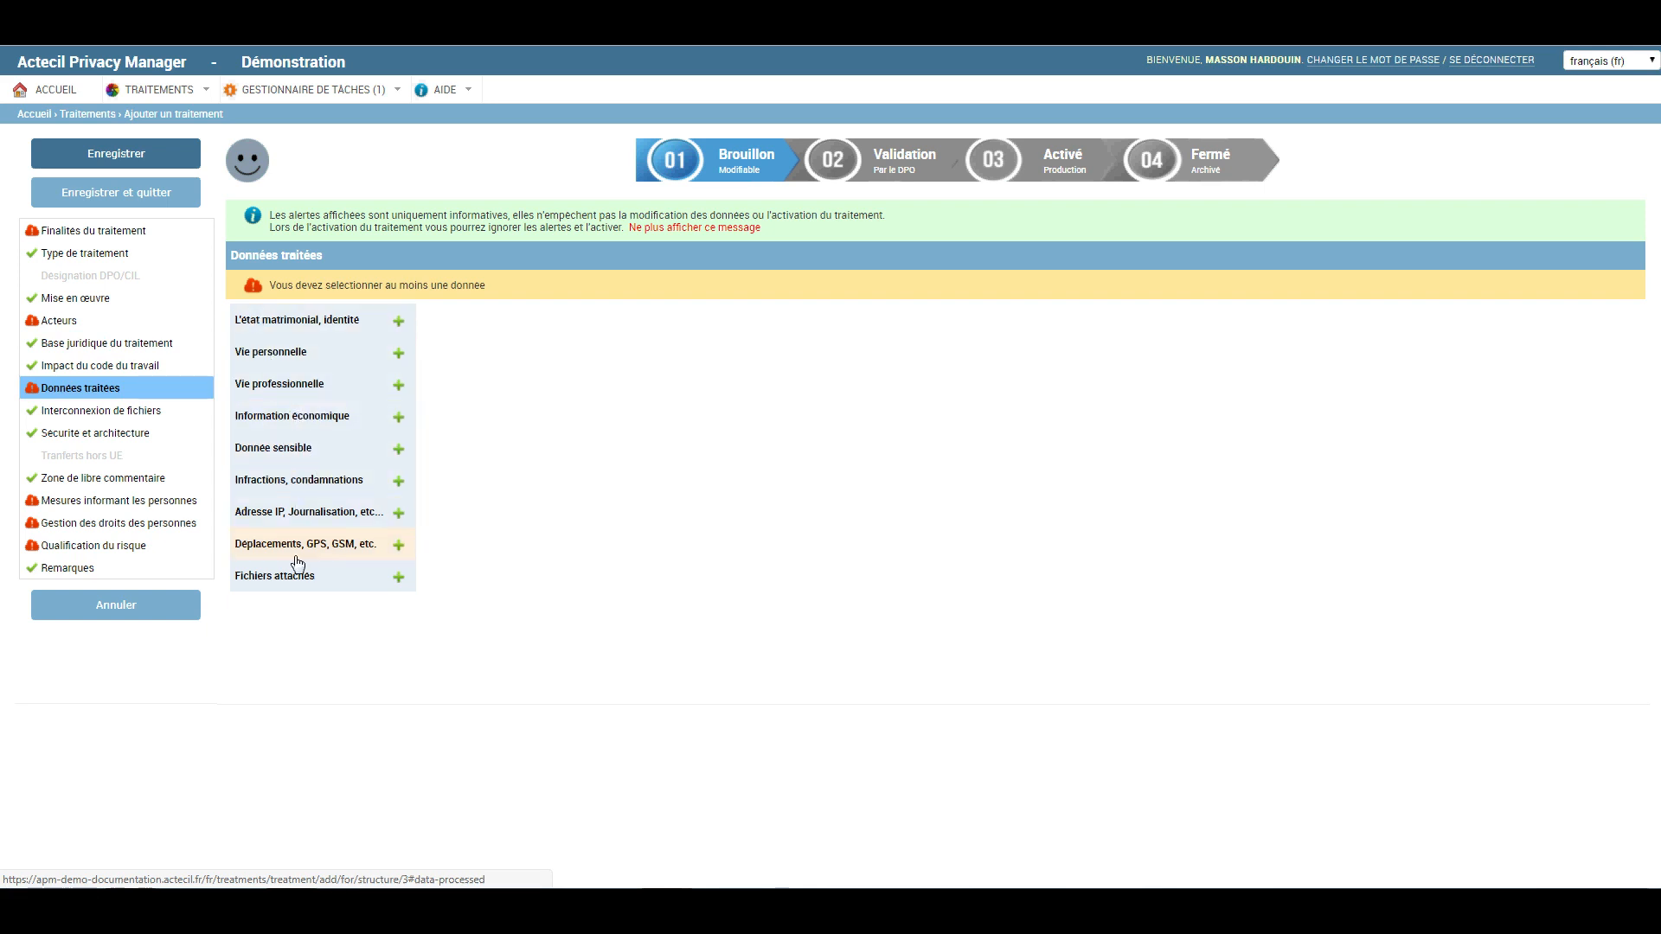
left_click(314, 329)
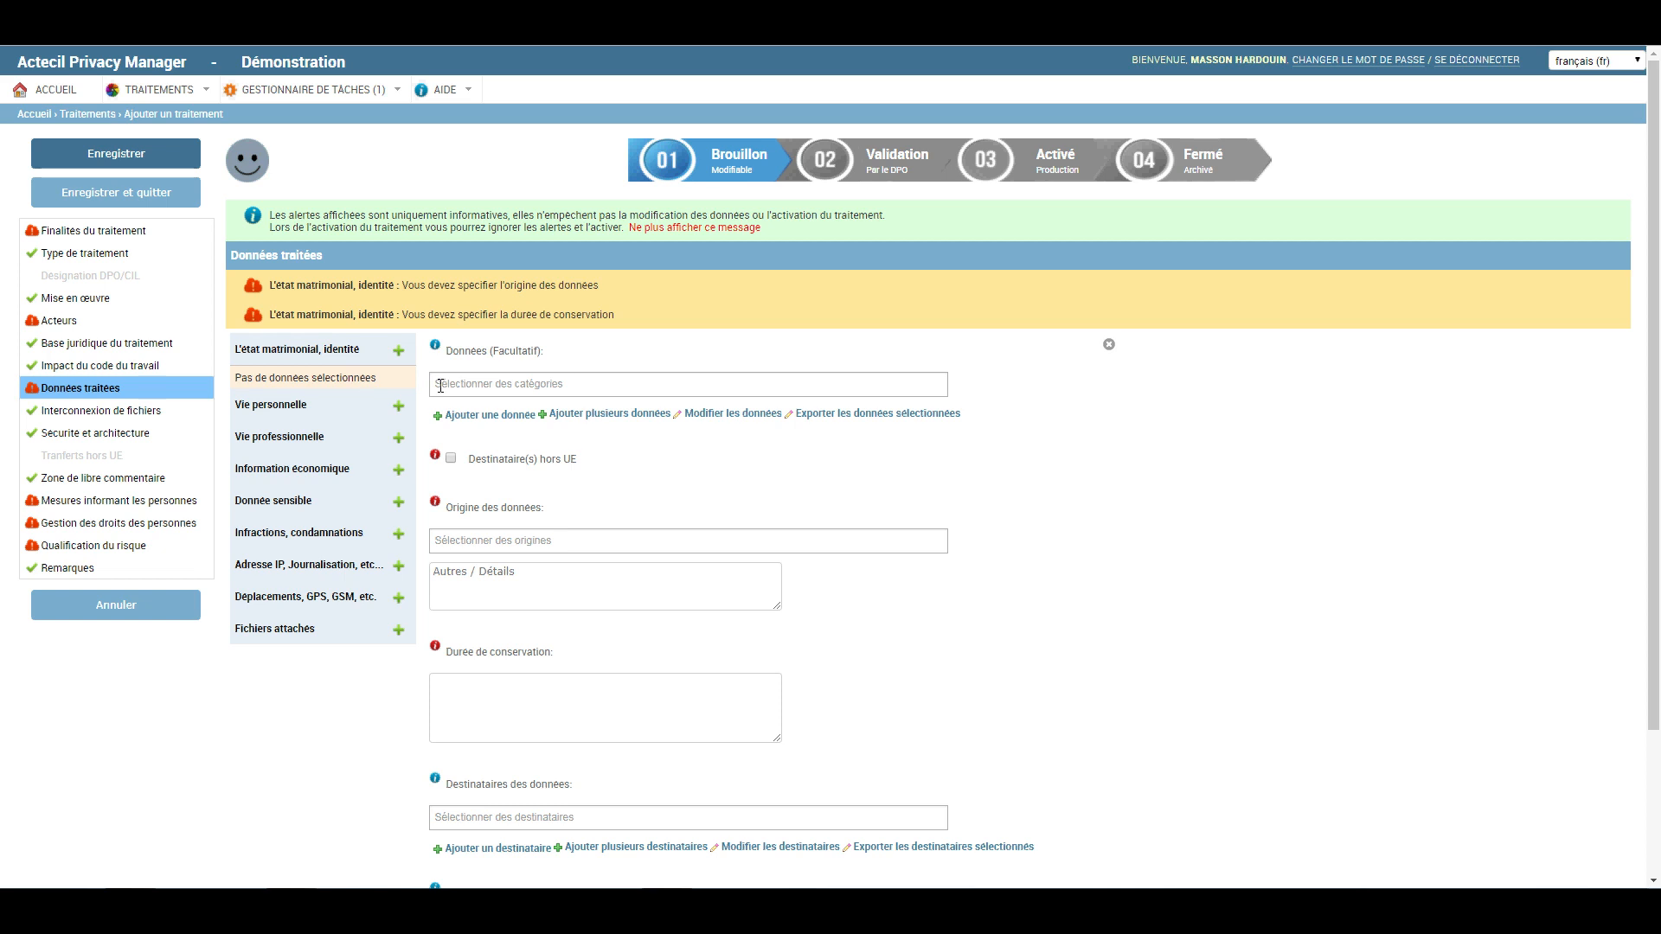
left_click(536, 386)
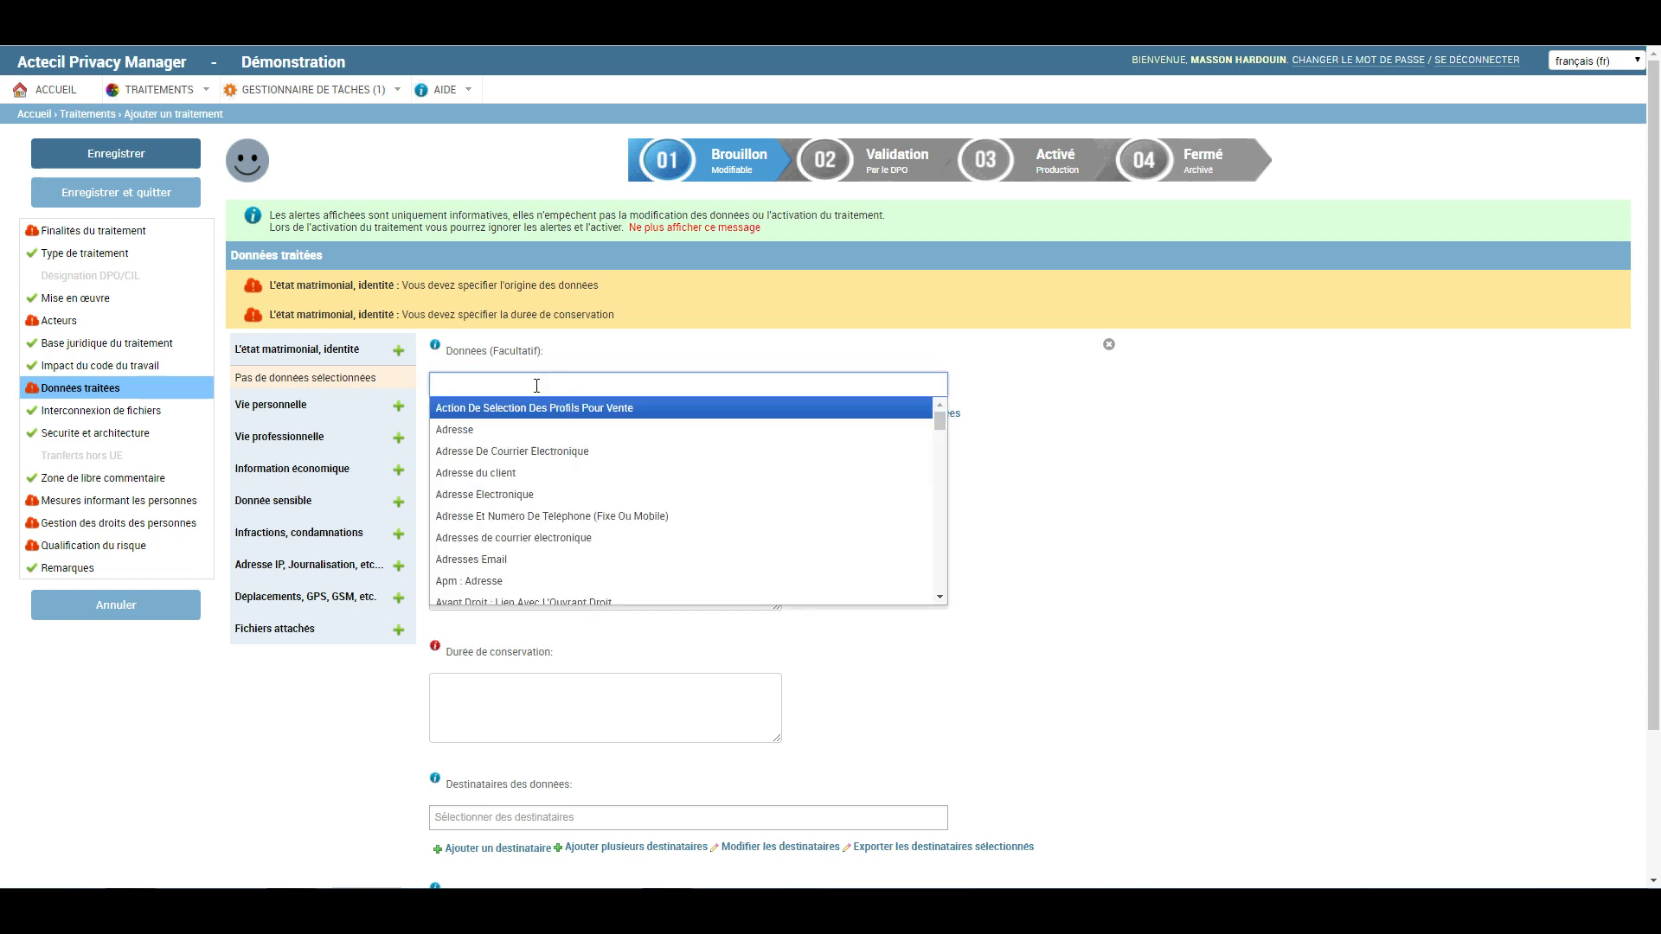
type("nom")
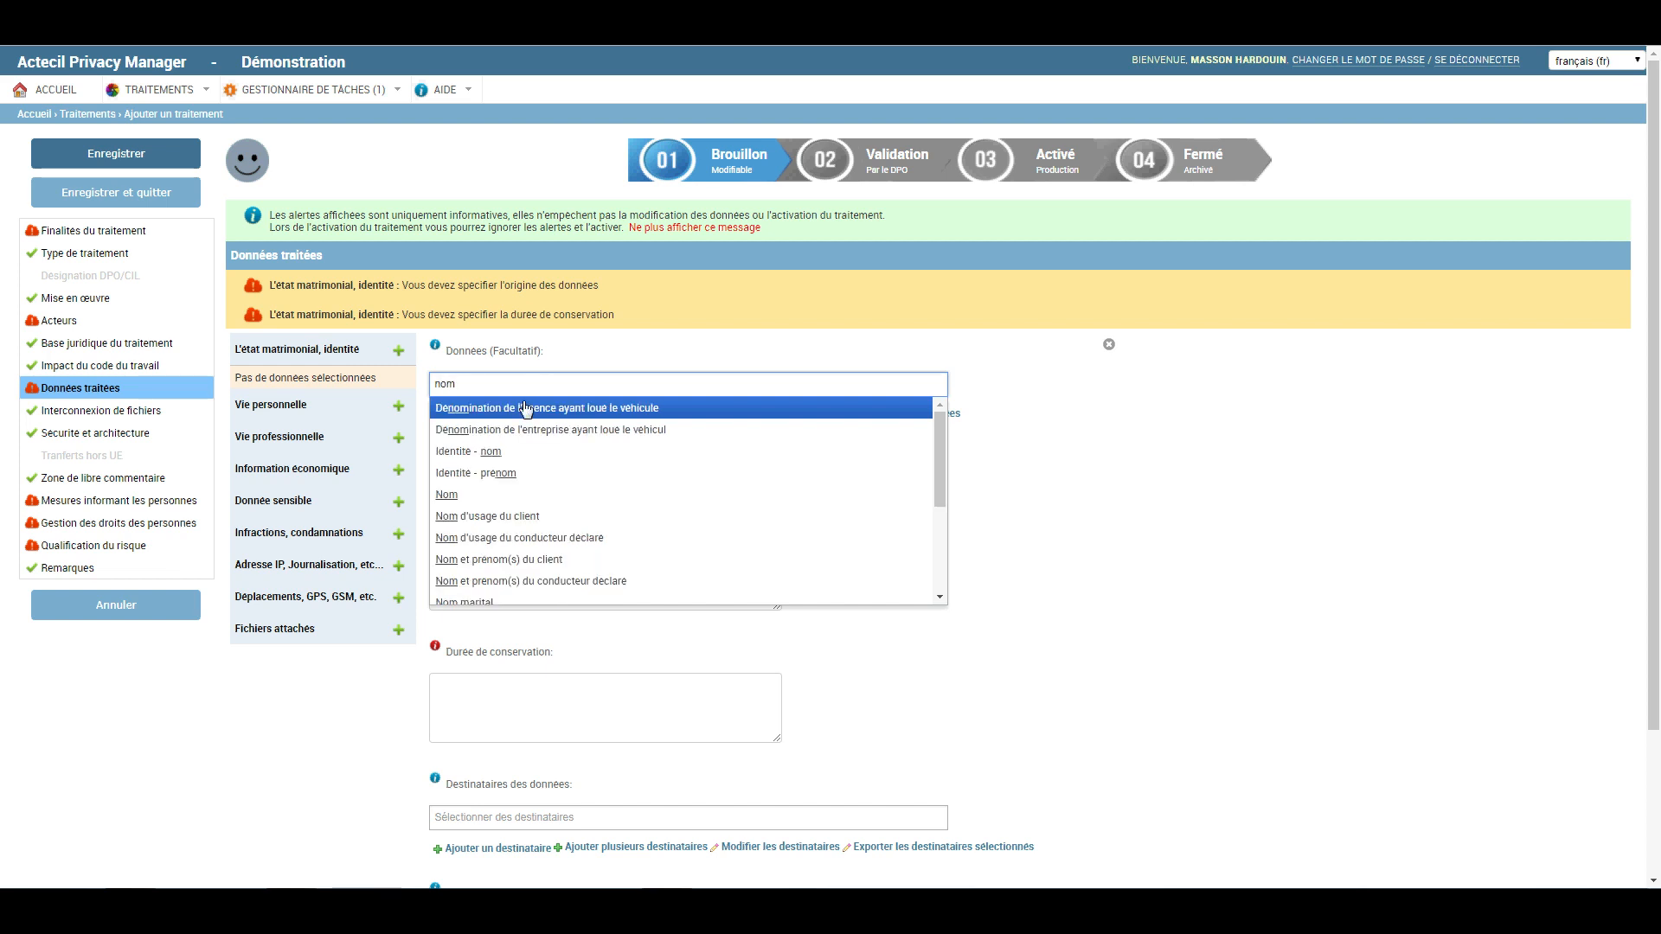
left_click(519, 494)
left_click(511, 396)
type("pré")
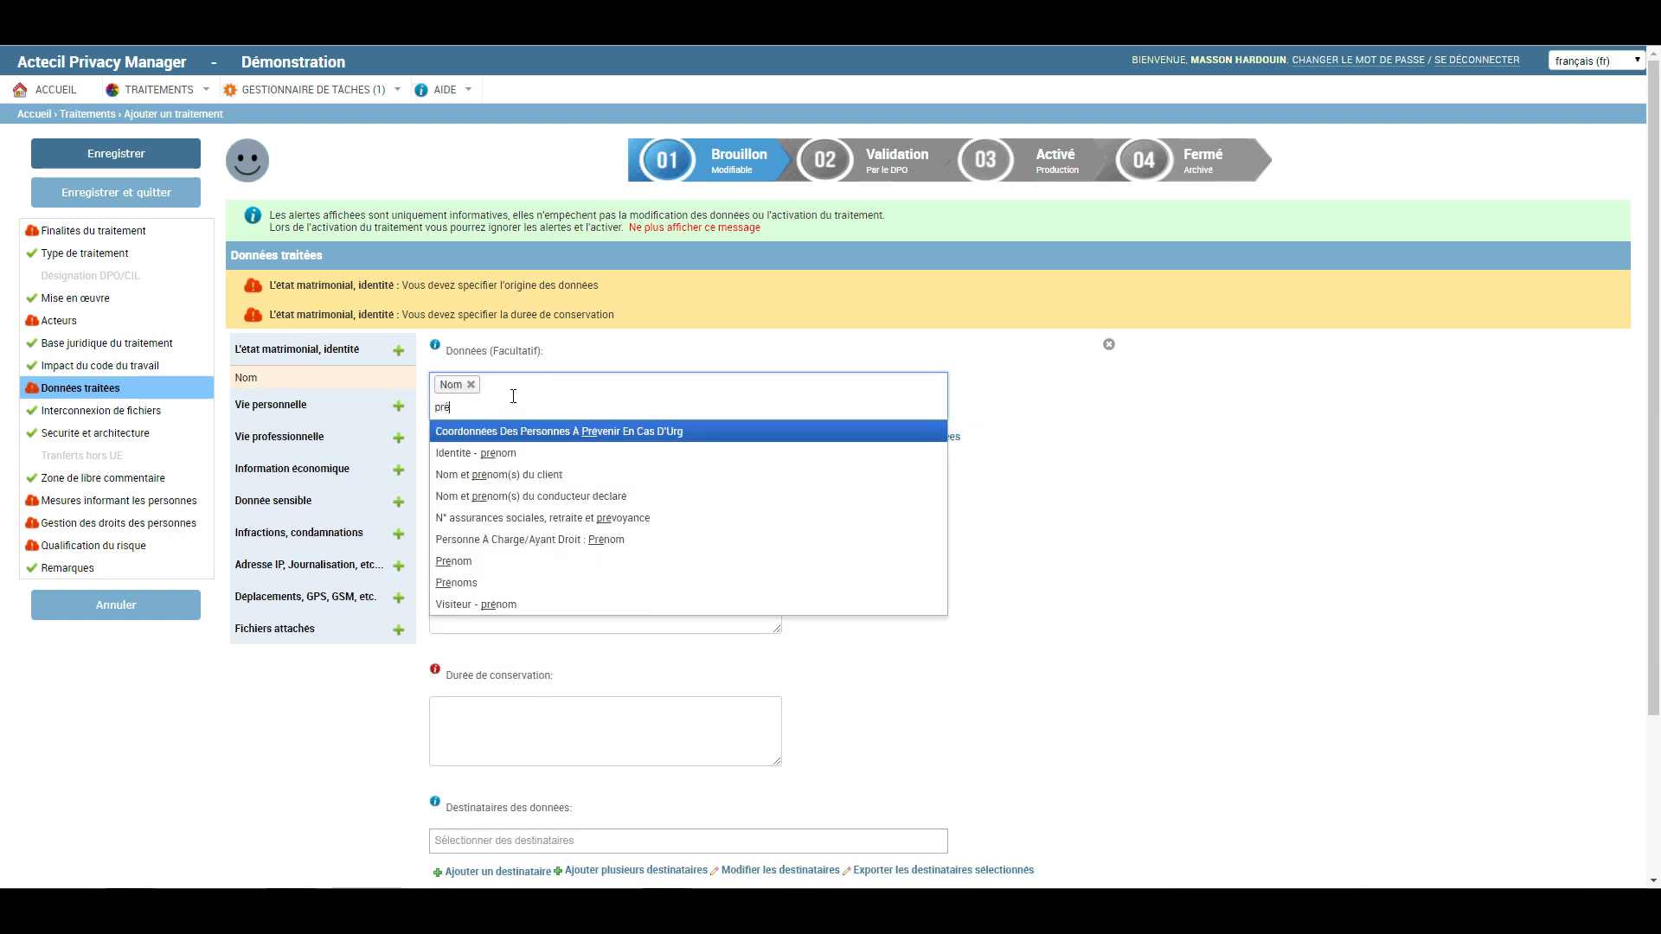
left_click(490, 562)
Set the origin of the identity data to Collecte directe de données auprès de la personne concernée.
scroll(466, 410, "down", 1)
left_click_drag(467, 406, 621, 417)
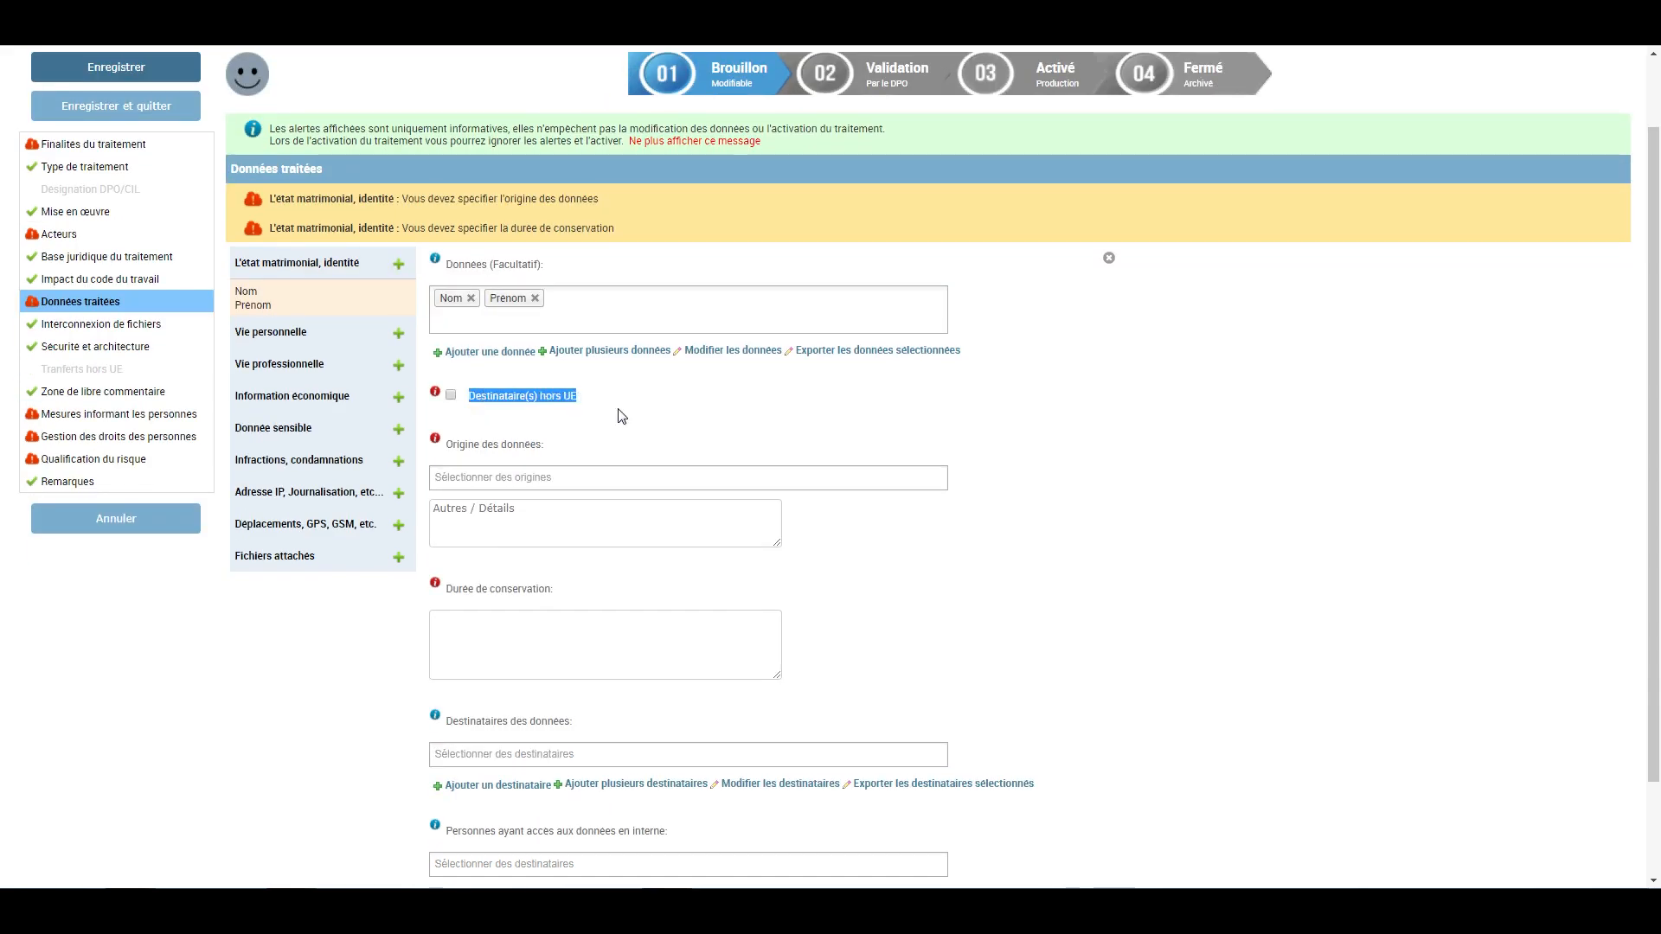
left_click(617, 411)
scroll(620, 410, "down", 1)
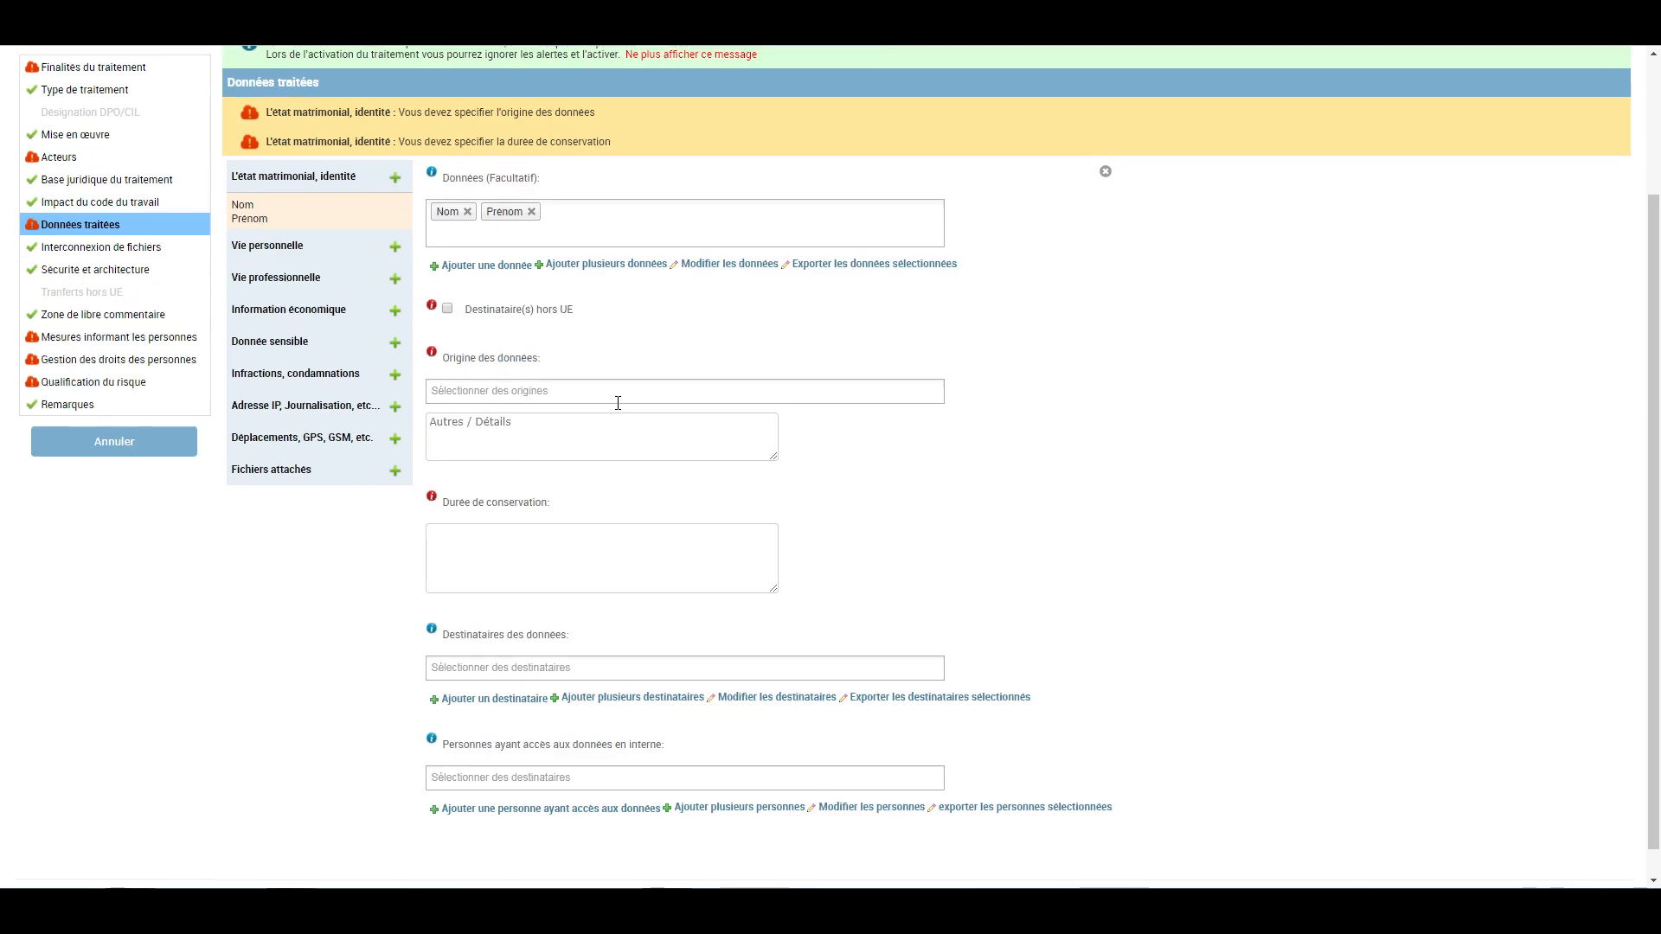
left_click(557, 393)
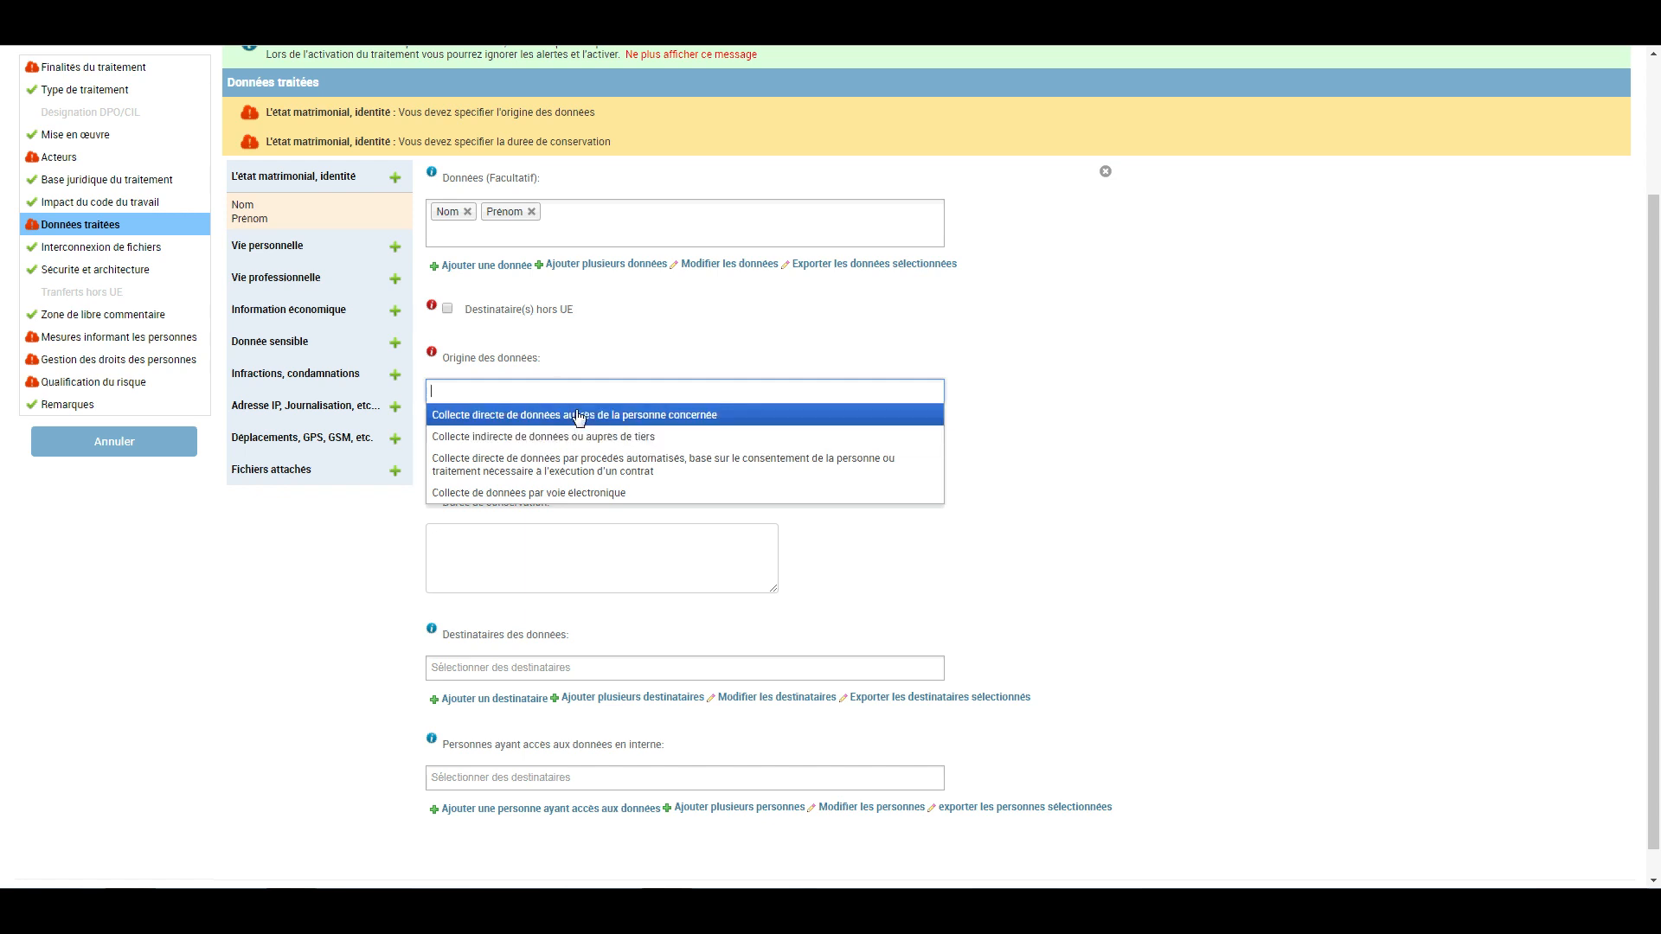
left_click(578, 416)
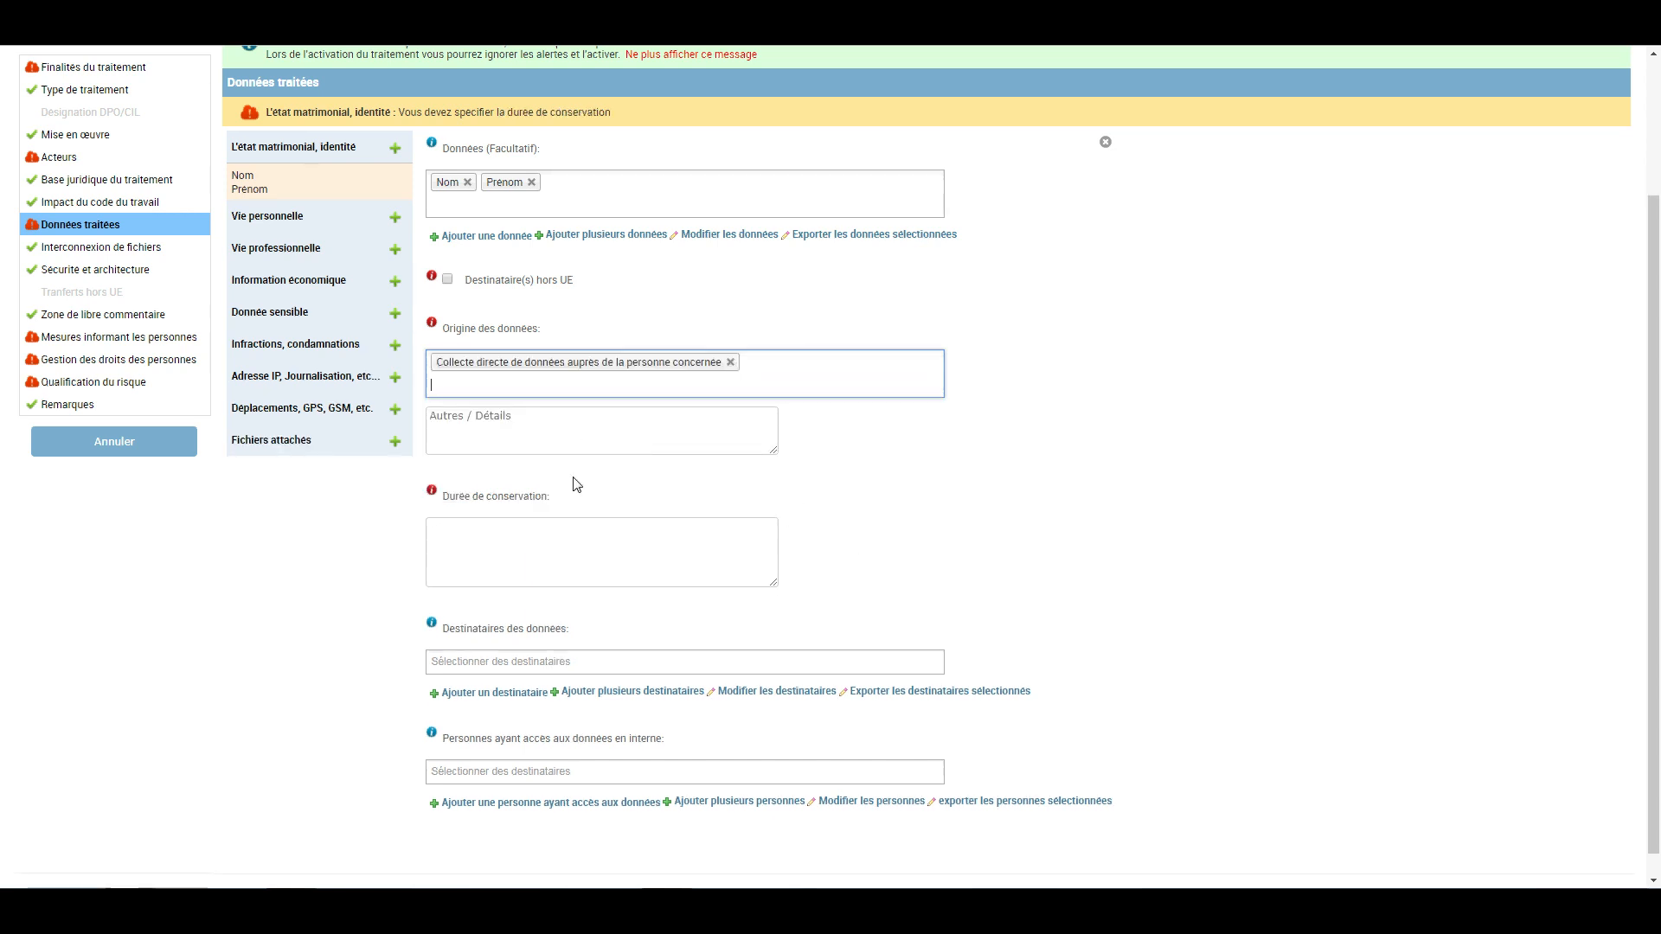
Enter "6 mois après rupture contrat" as the retention period of the identity data.
left_click(577, 528)
scroll(576, 525, "down", 1)
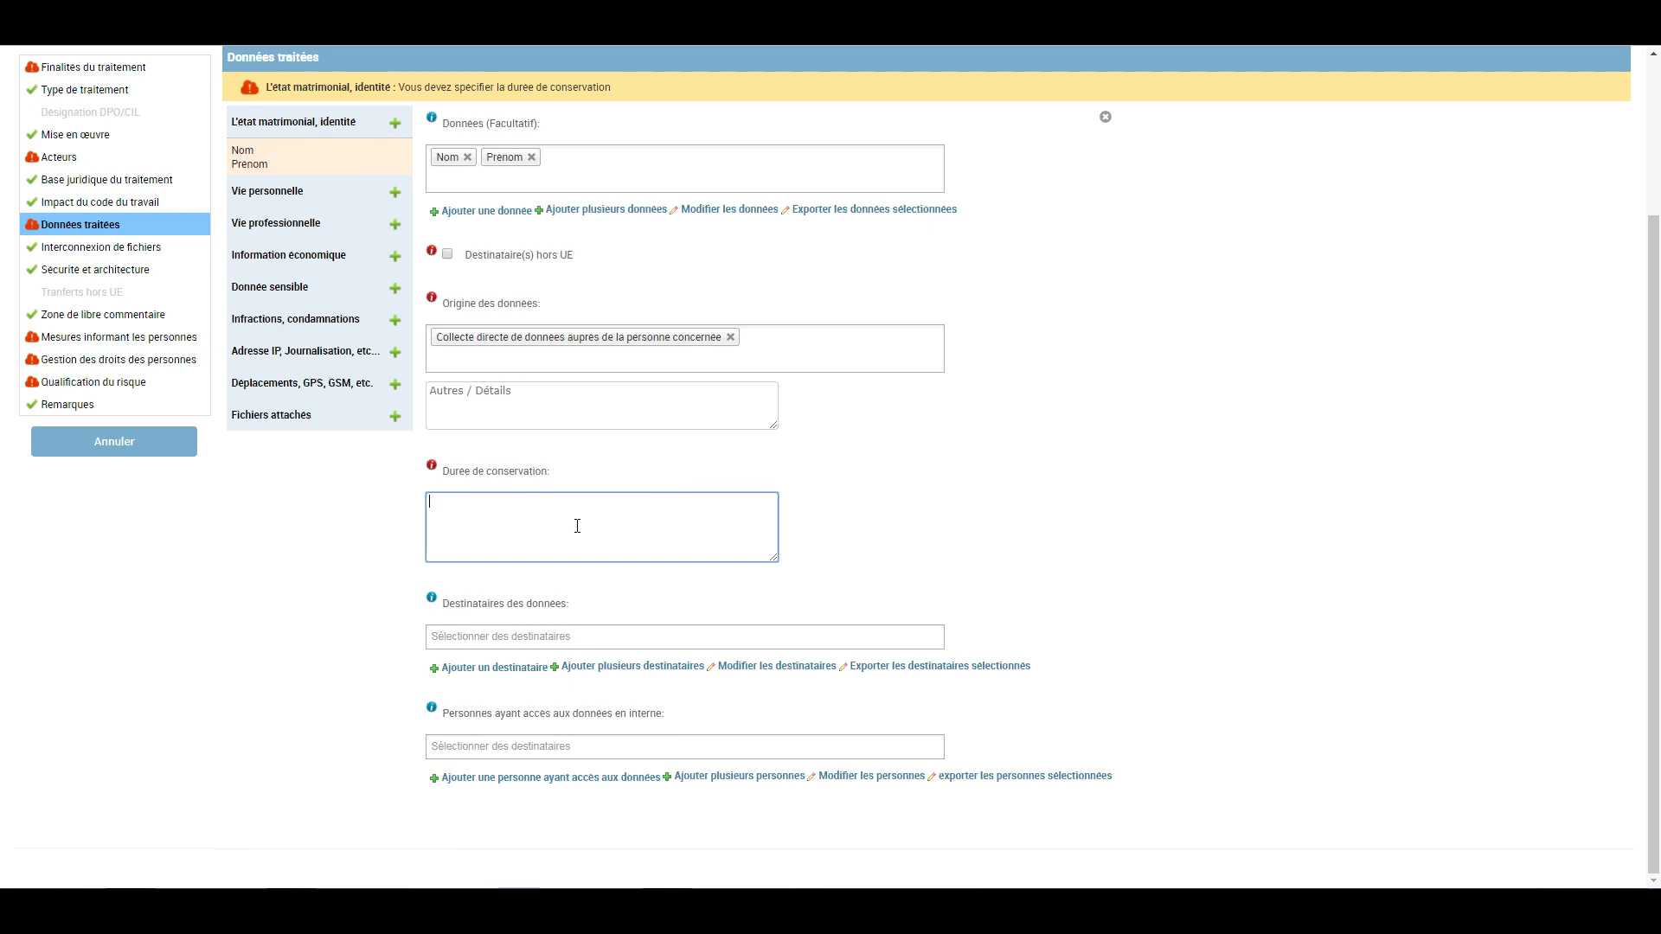
type("6 mois ap")
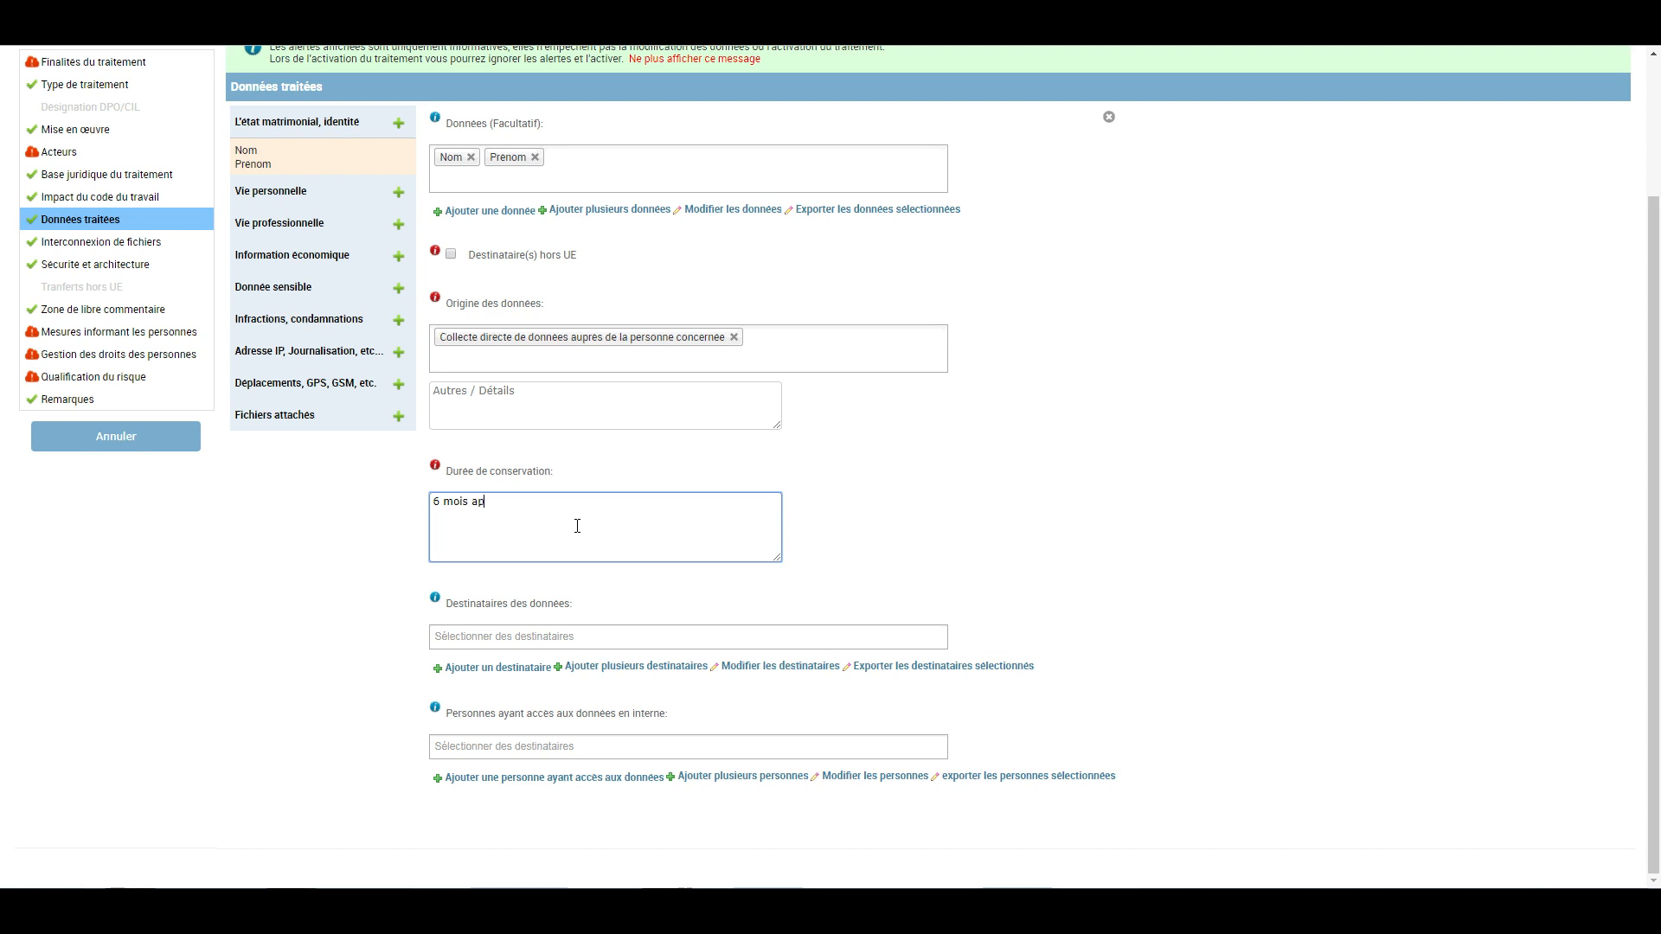
type("rès rupture contrat")
left_click(901, 552)
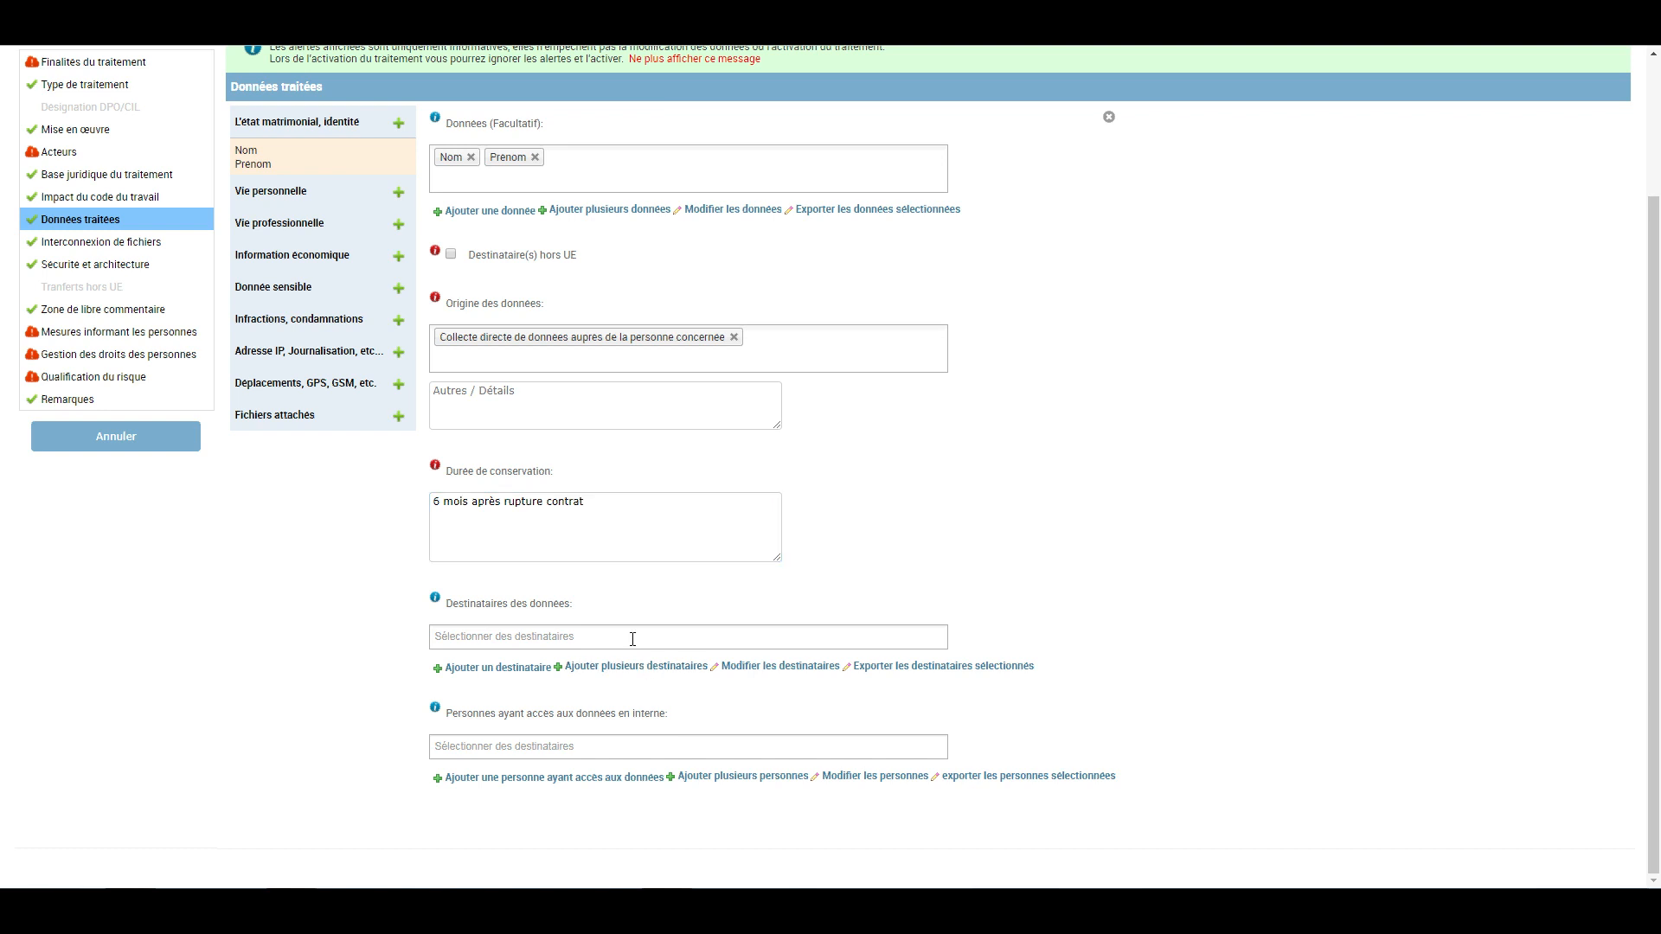
Add Chef Du Service Recrutant as data recipient and Service Informatique as having internal access to the identity data.
left_click(633, 640)
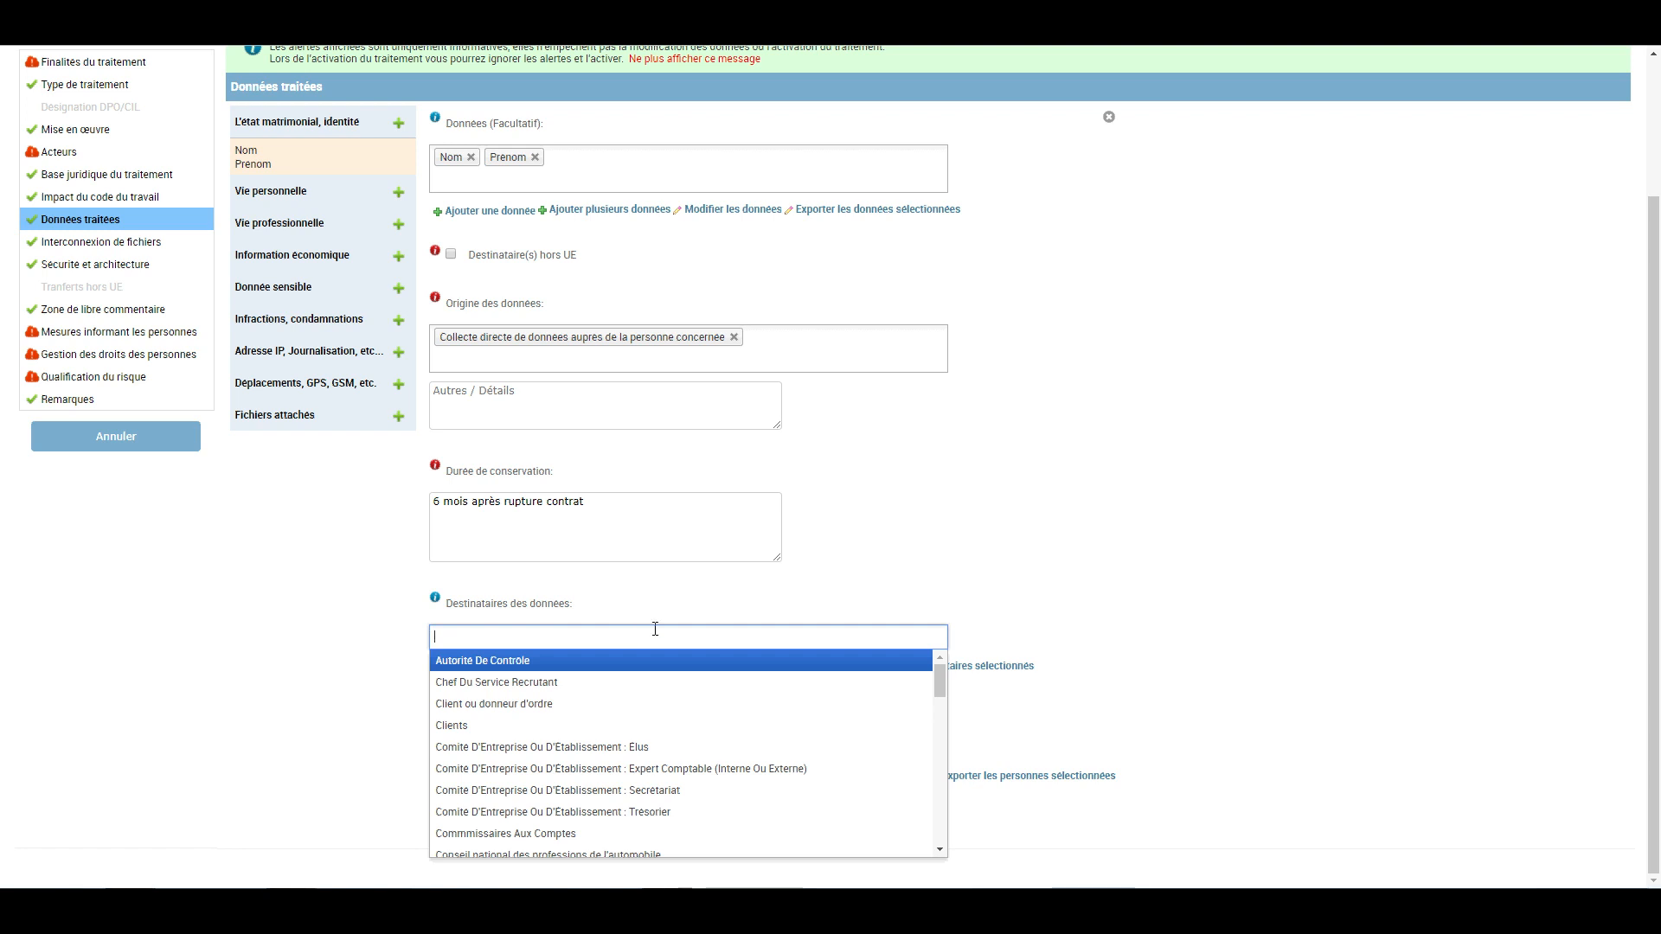
left_click(542, 690)
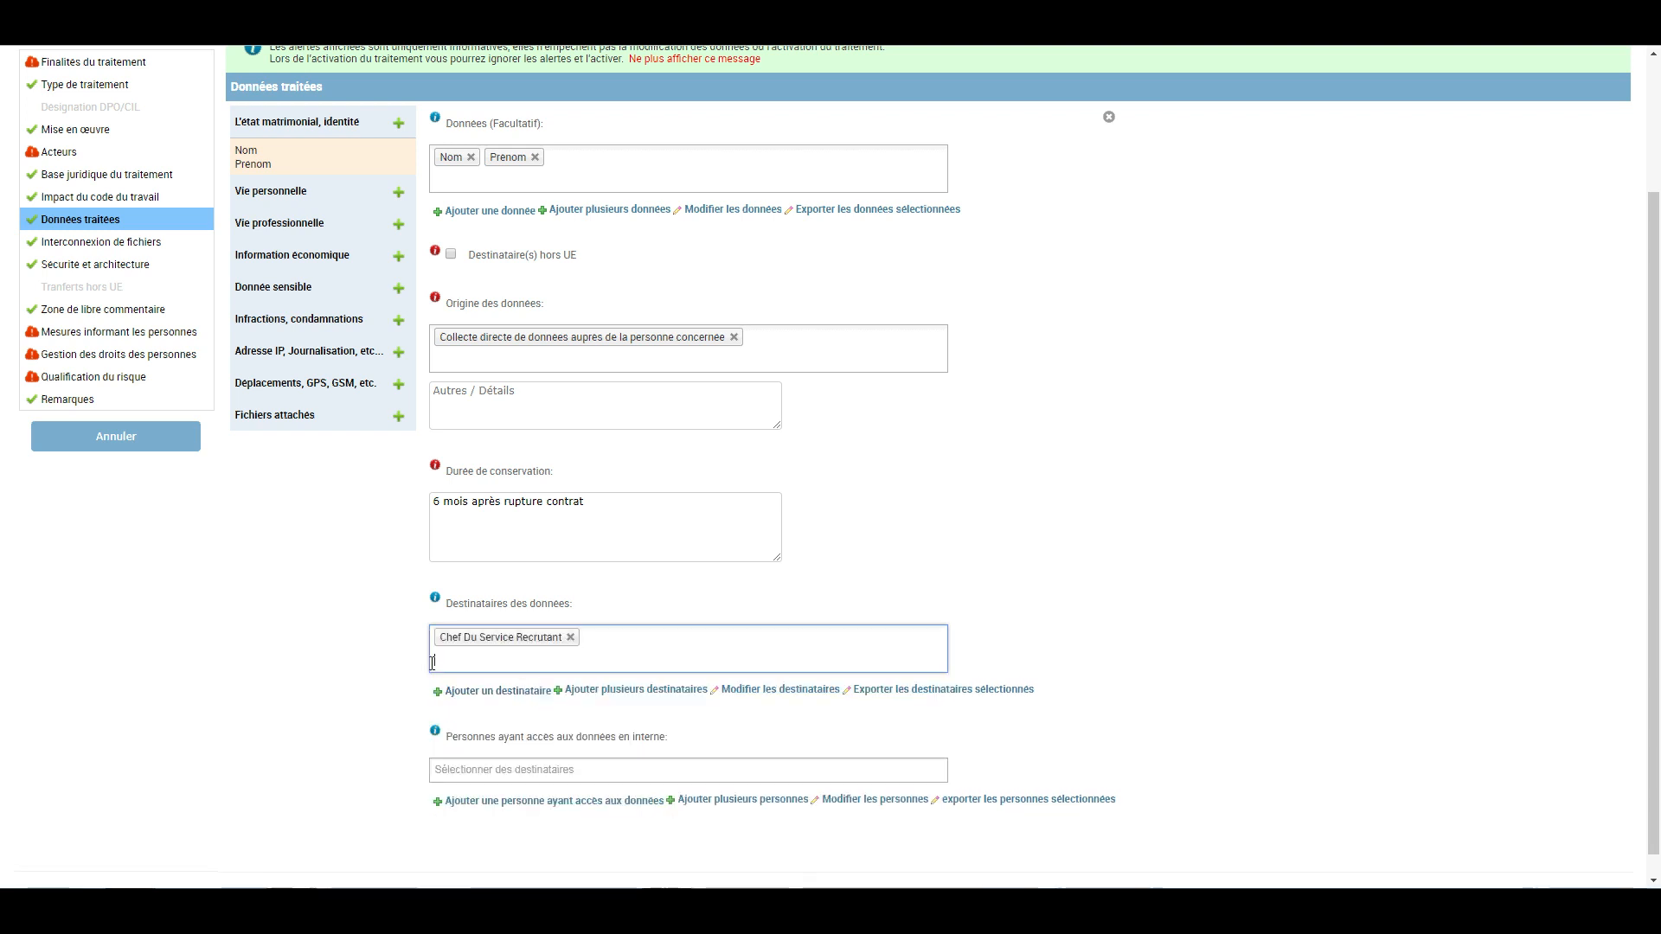
scroll(450, 705, "down", 1)
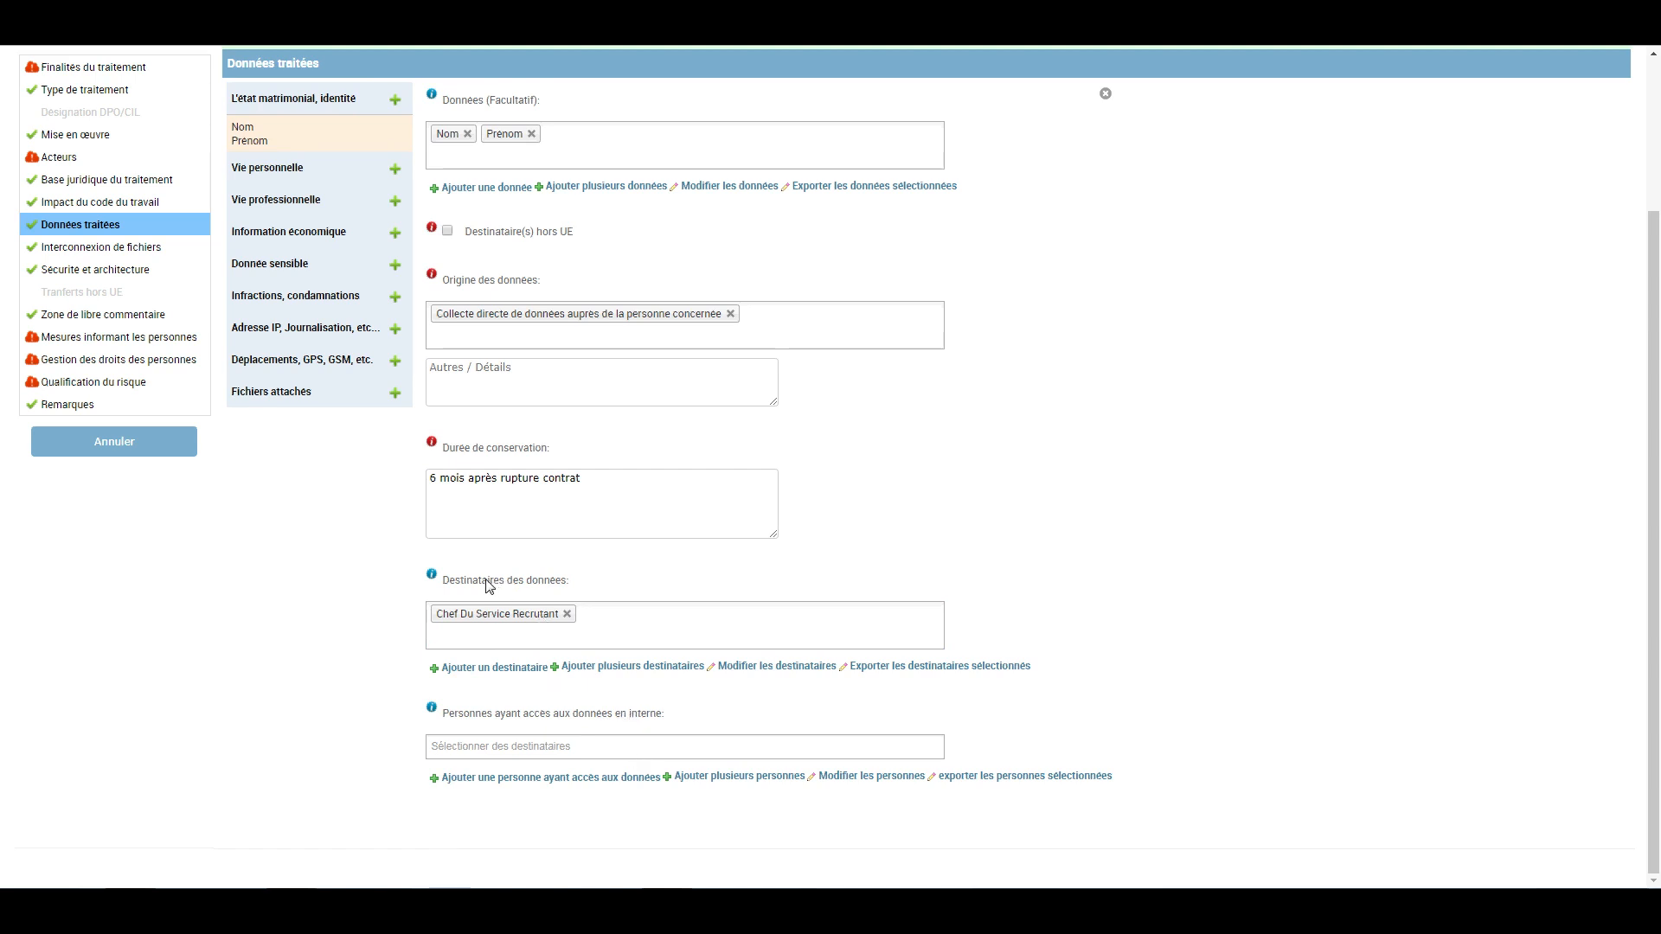
left_click(622, 742)
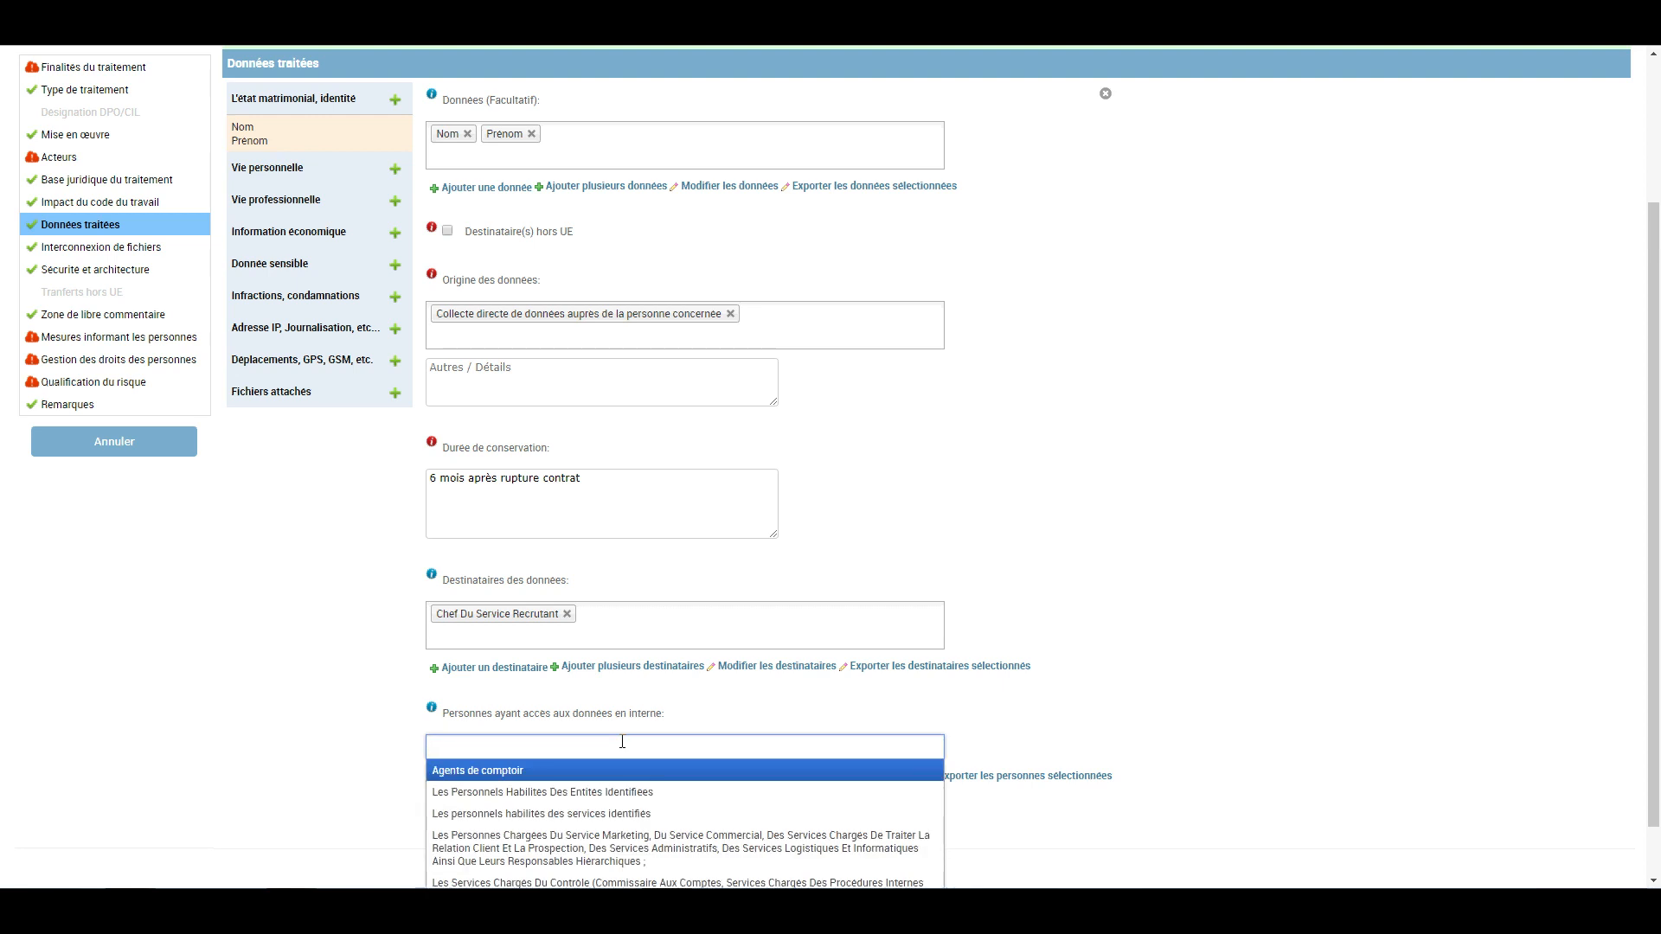
type("informa")
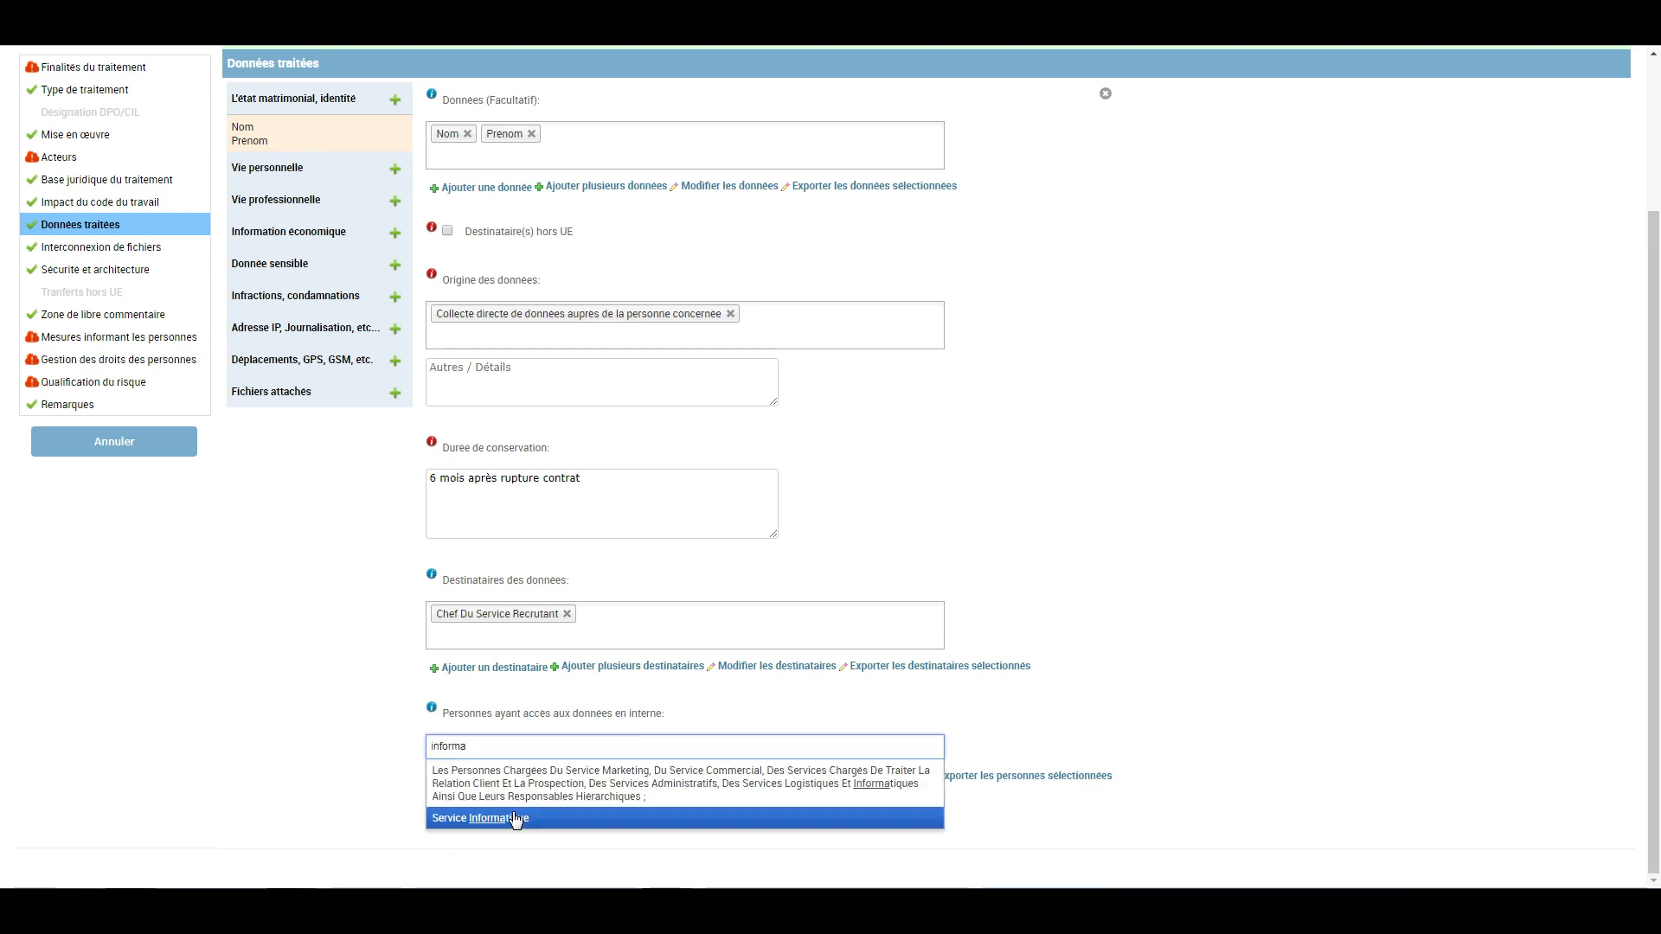
left_click(516, 819)
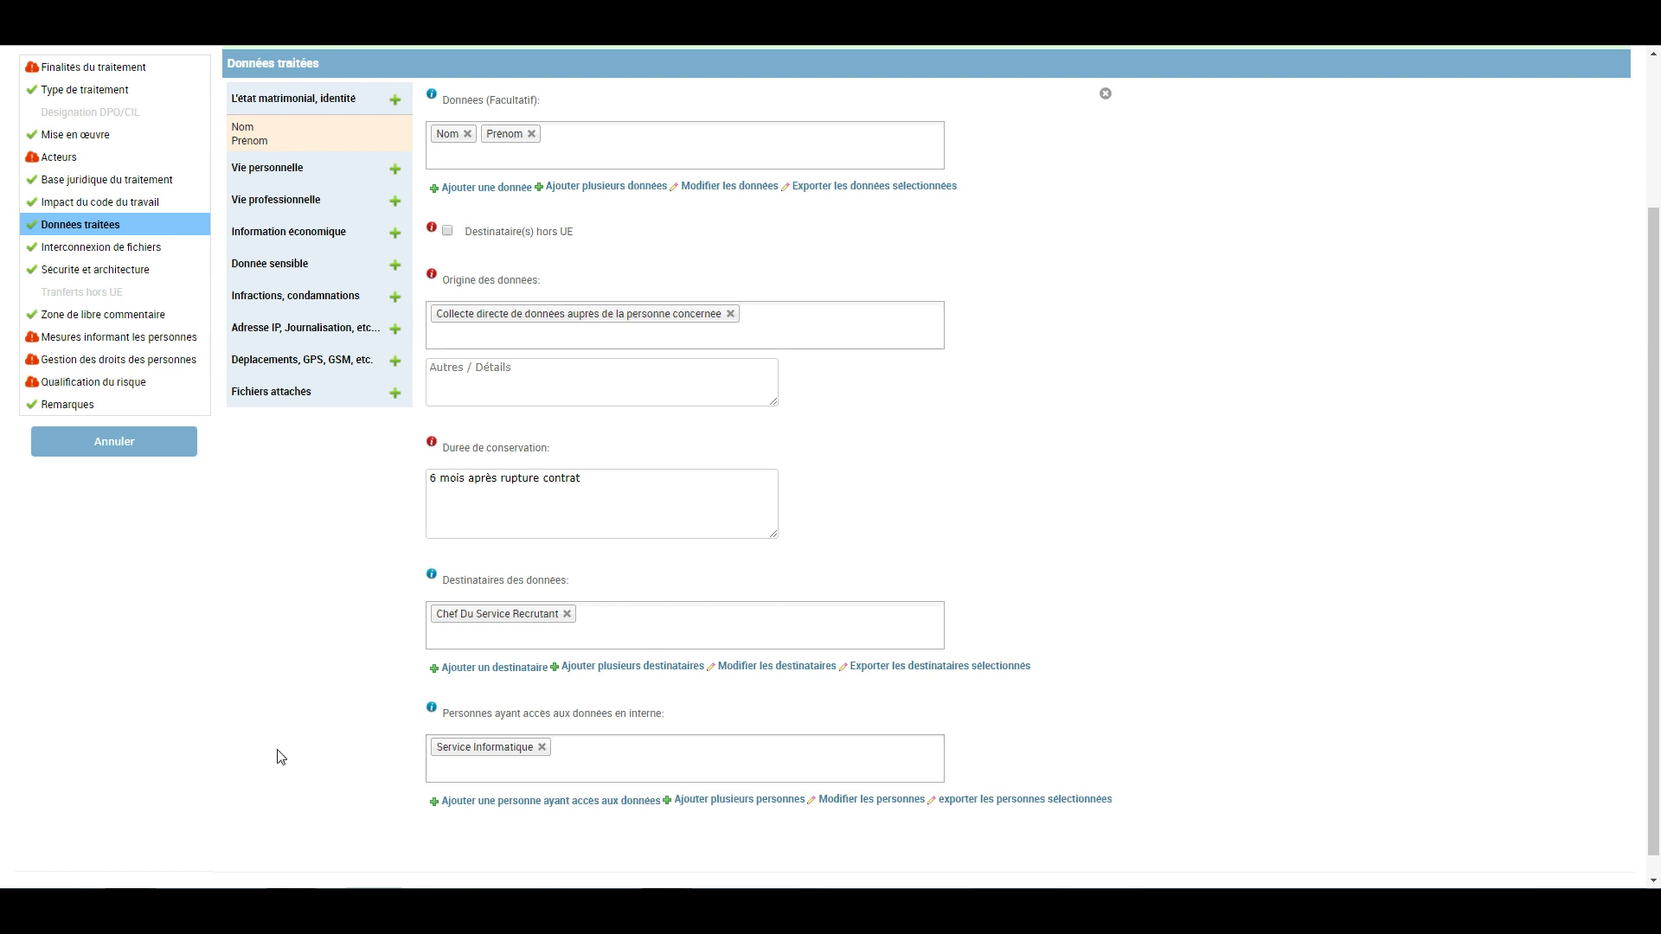
In Interconnexion de fichiers, try the answer for other services of the declaring organisation, and set the answer to Non.
scroll(308, 748, "up", 2)
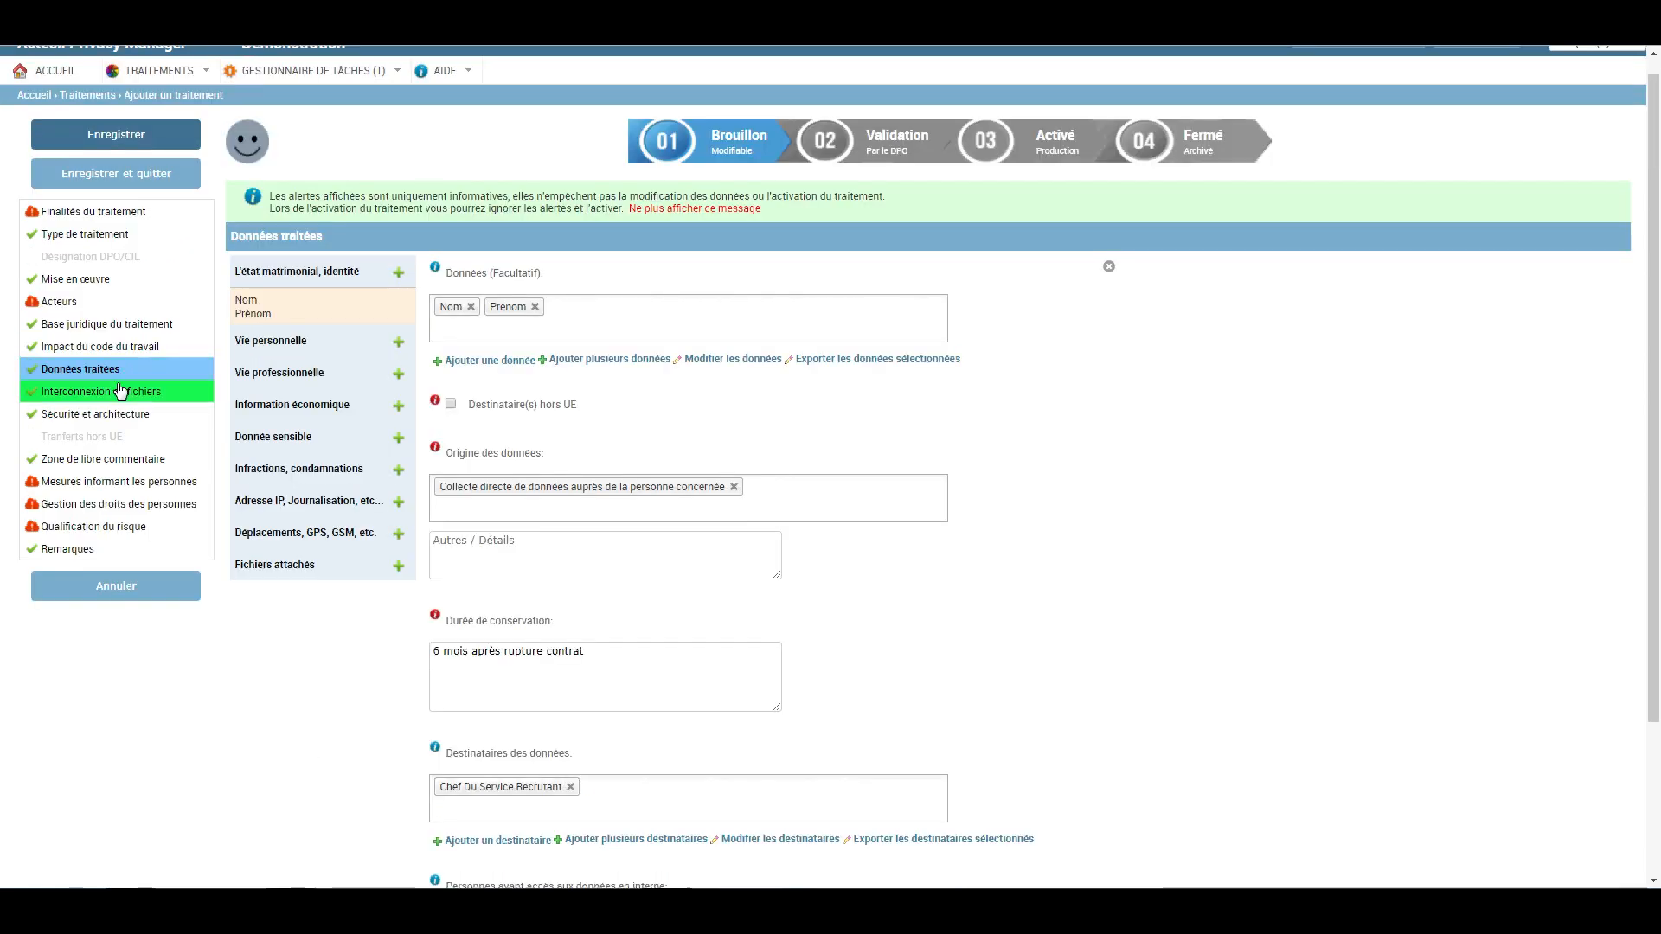
left_click(124, 400)
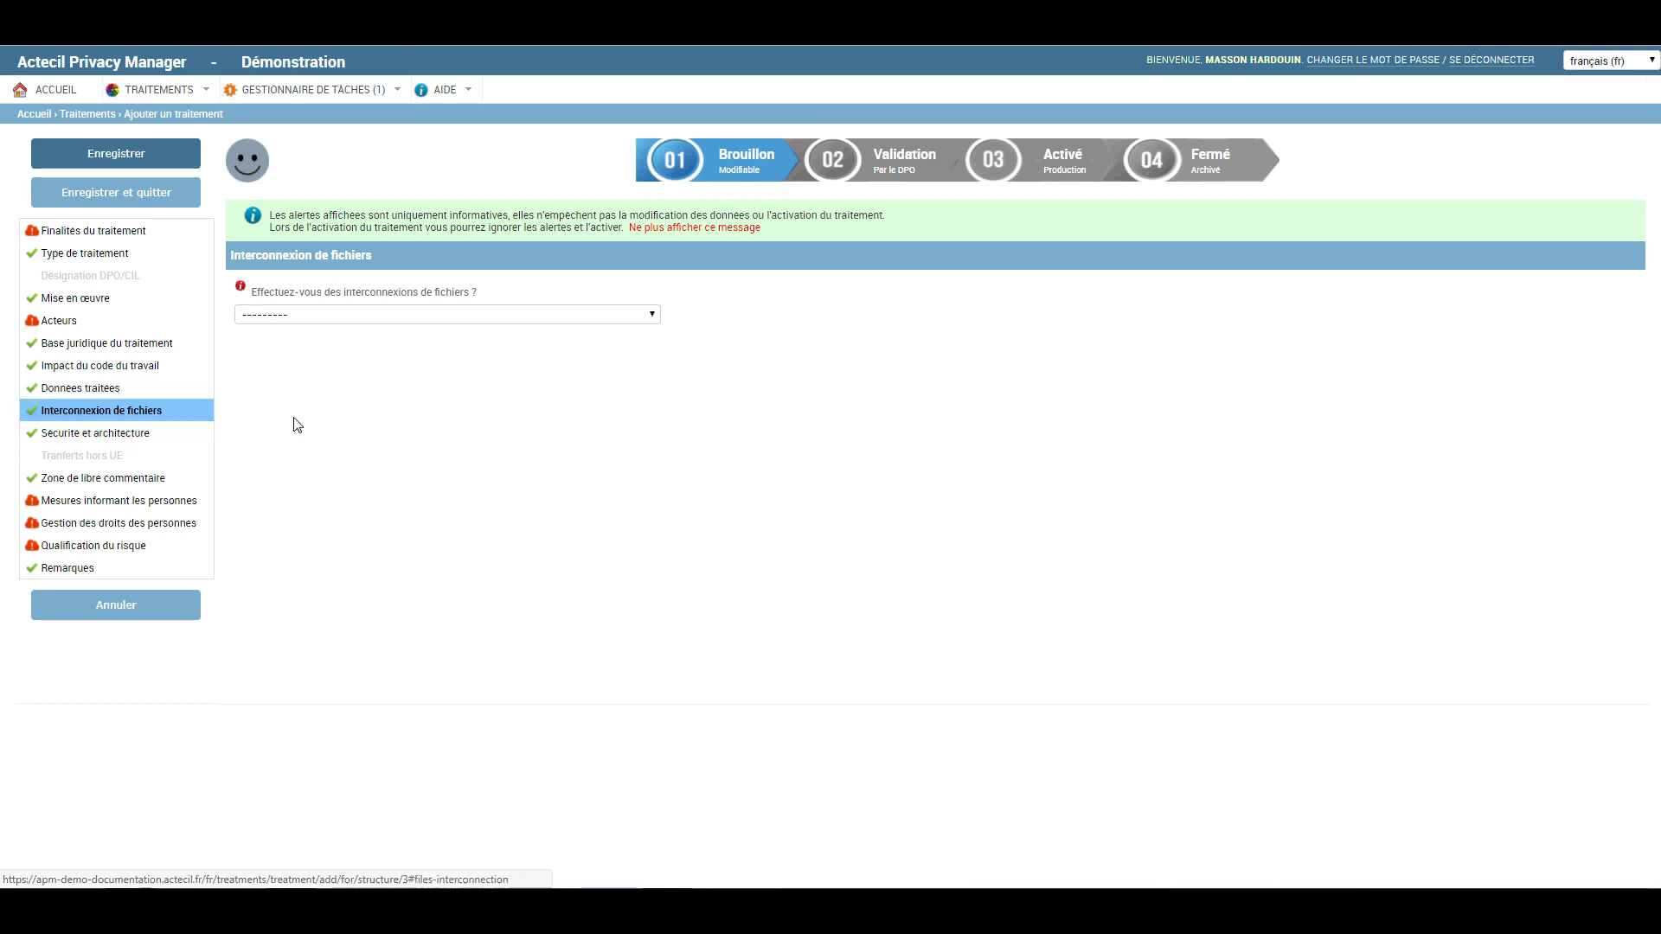
left_click(344, 316)
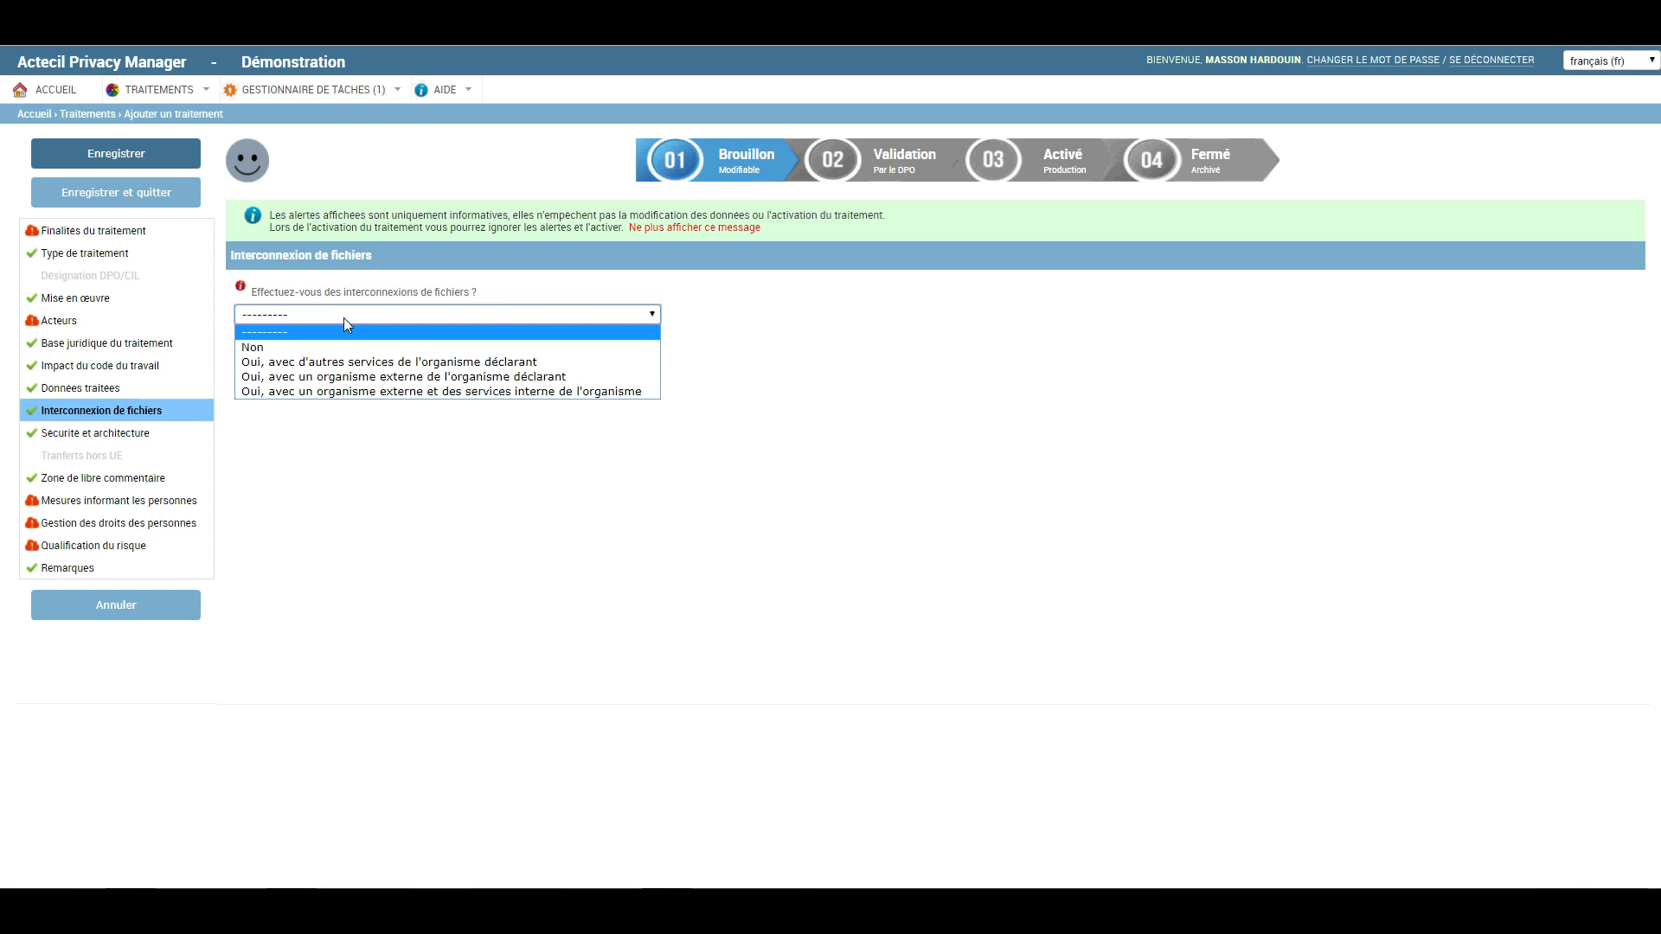
left_click(327, 361)
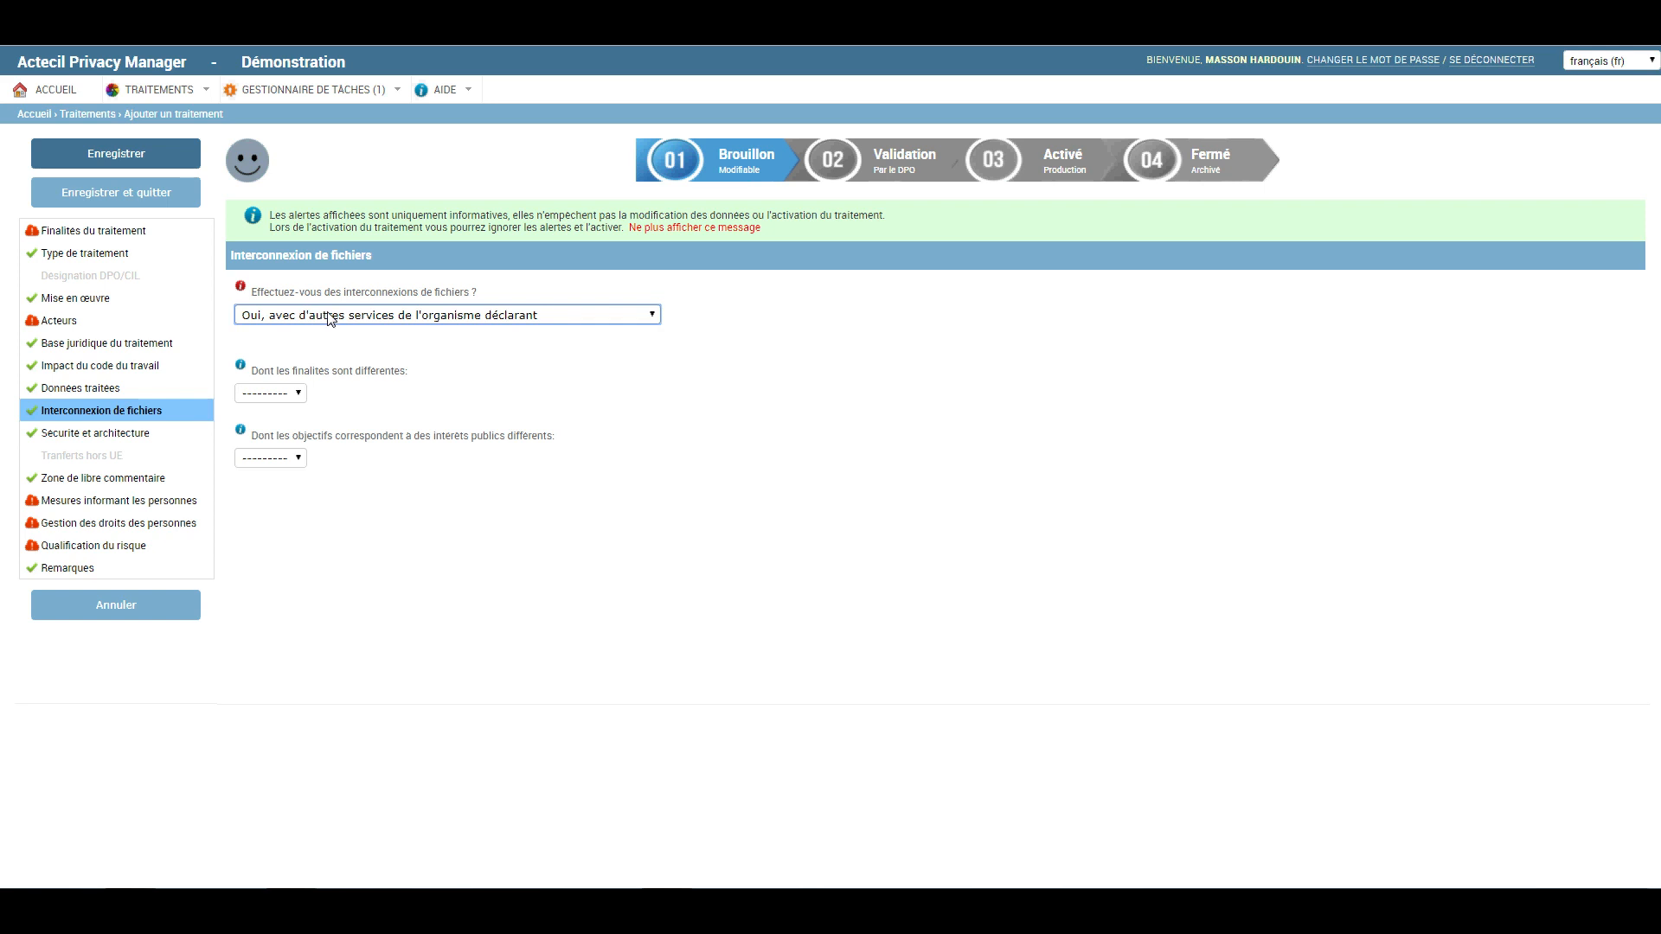
left_click(331, 318)
left_click(323, 347)
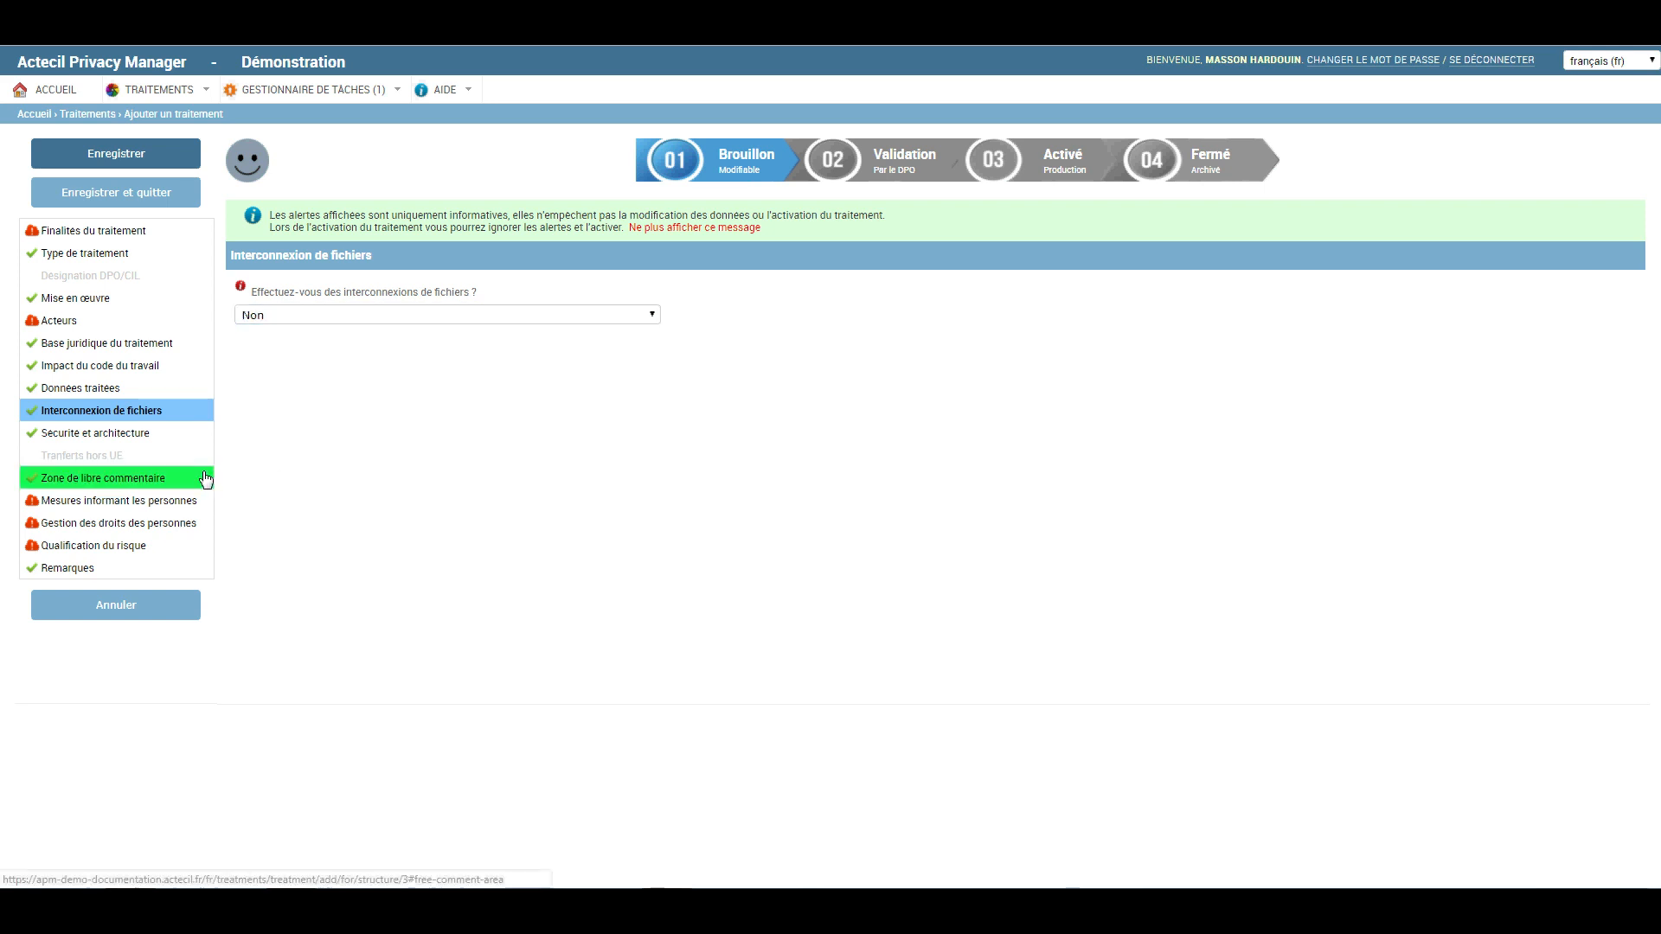
View the Tranferts hors UE section and set the question on free comment zones in the software to Non.
left_click(120, 458)
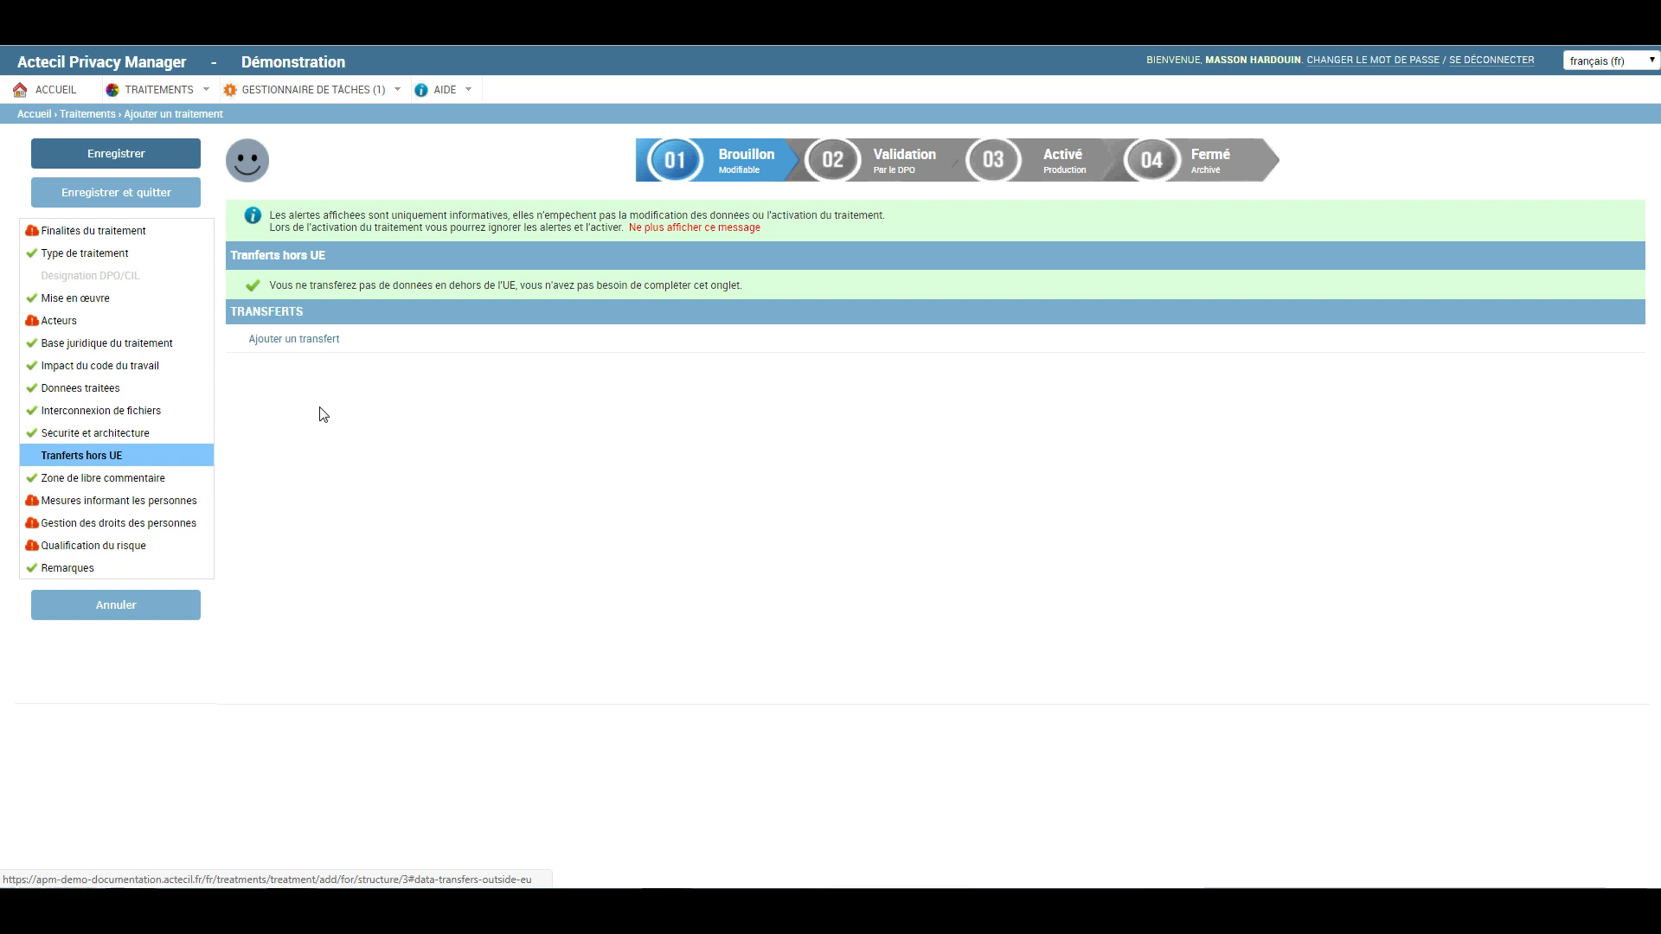
left_click(140, 485)
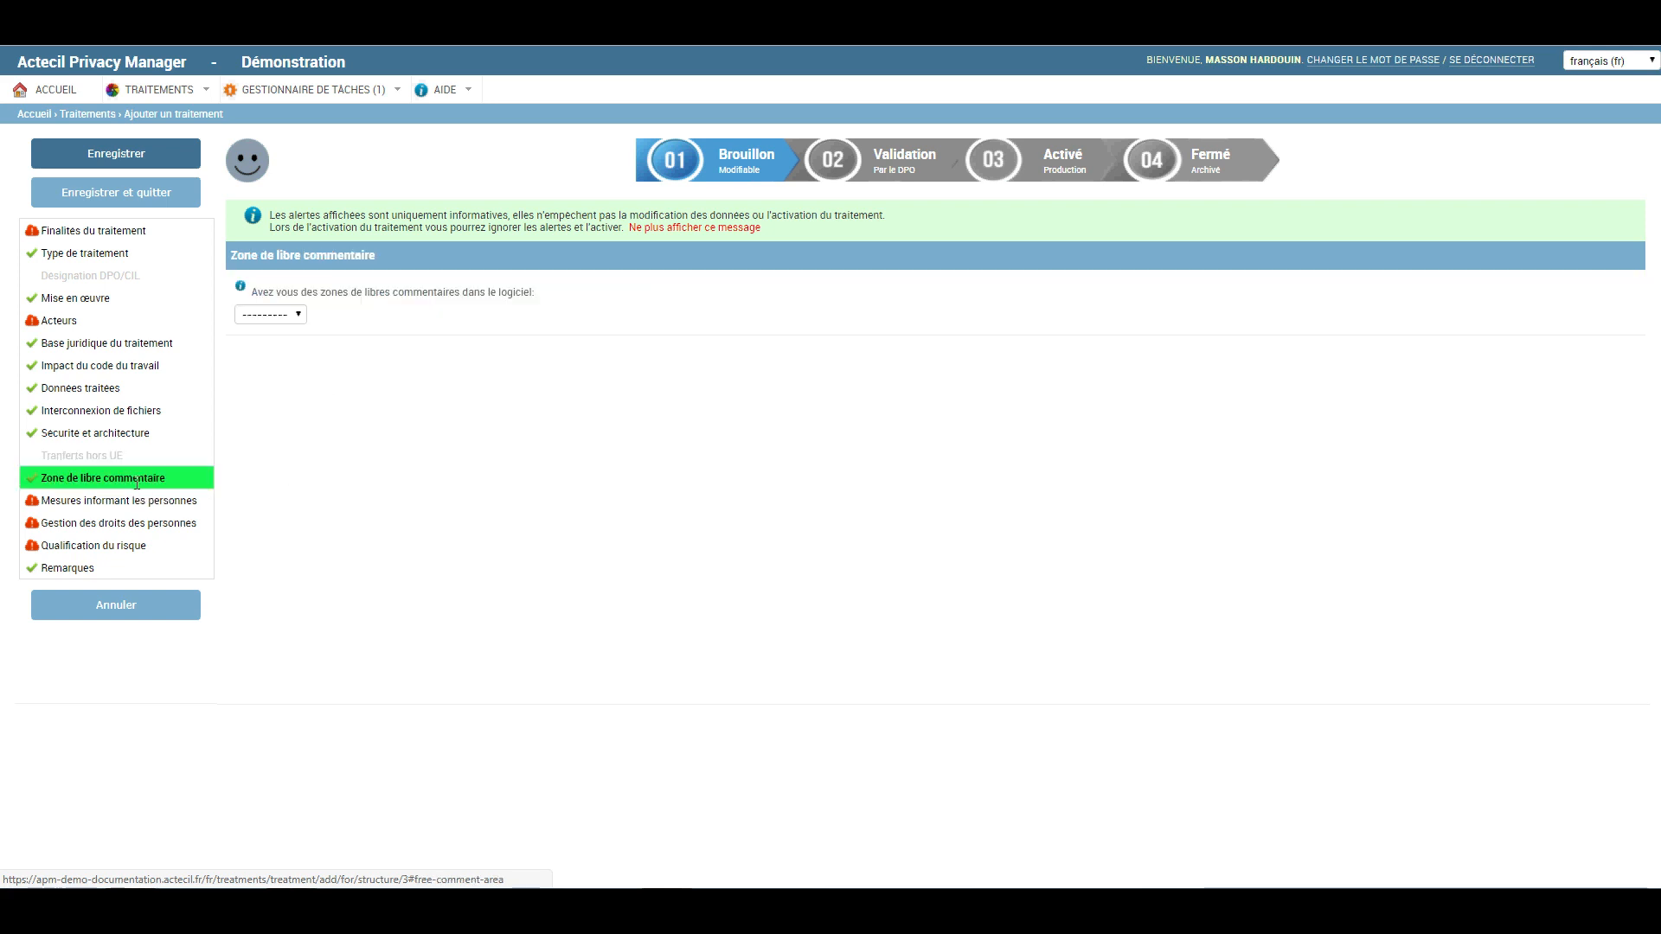
left_click(270, 314)
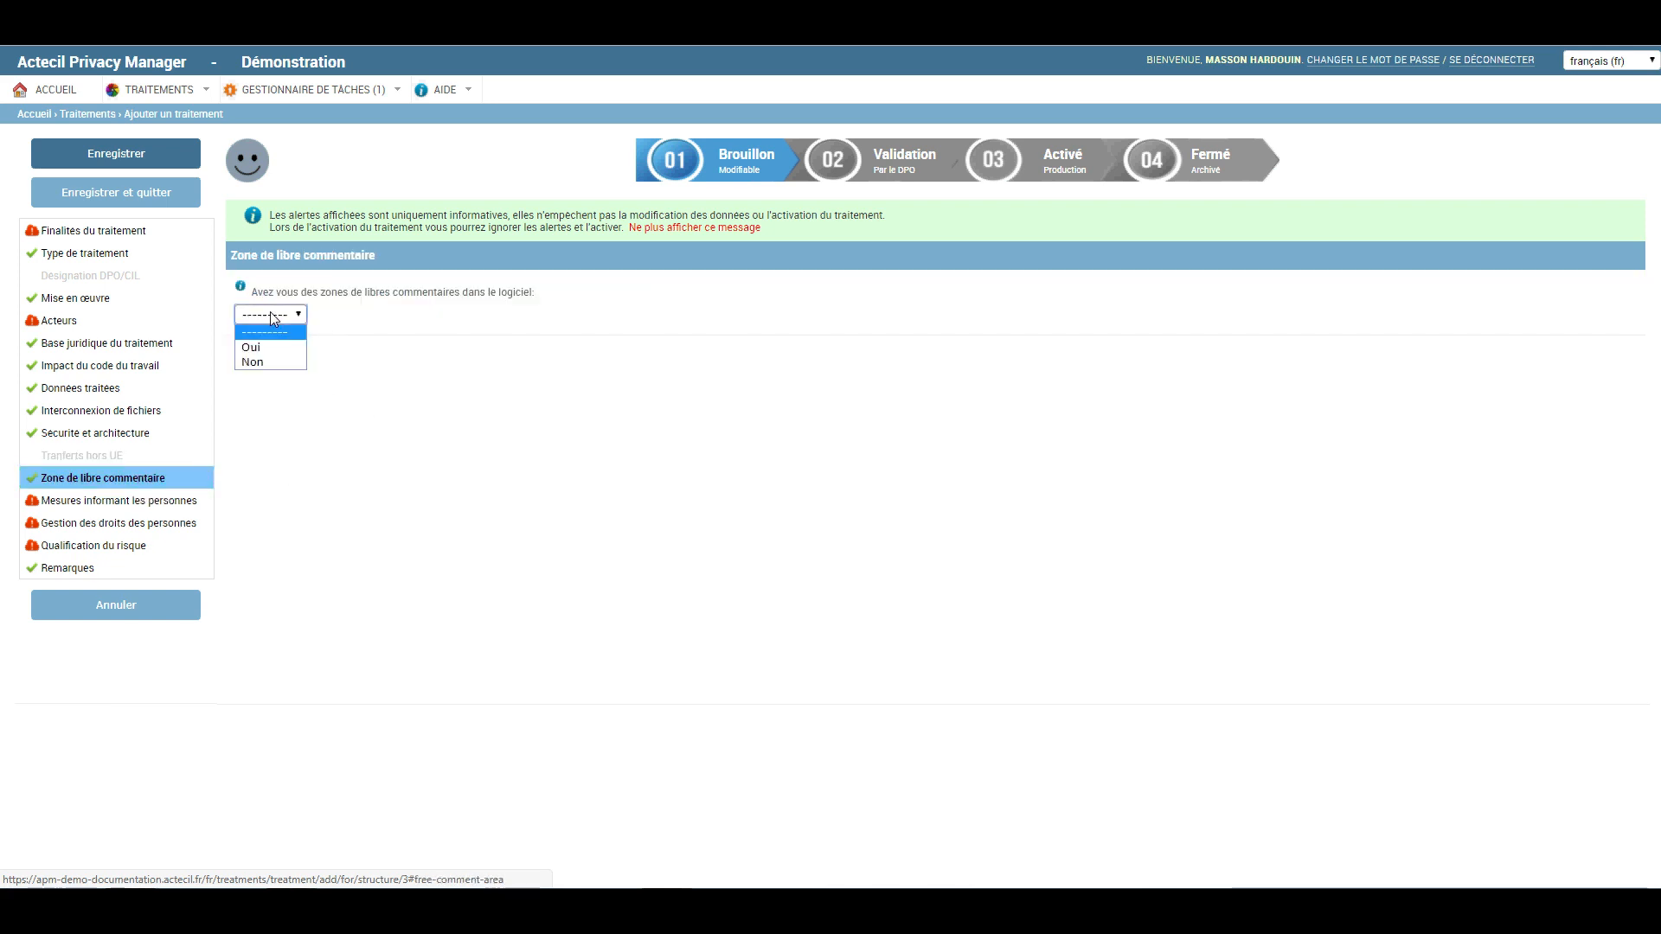
left_click(266, 359)
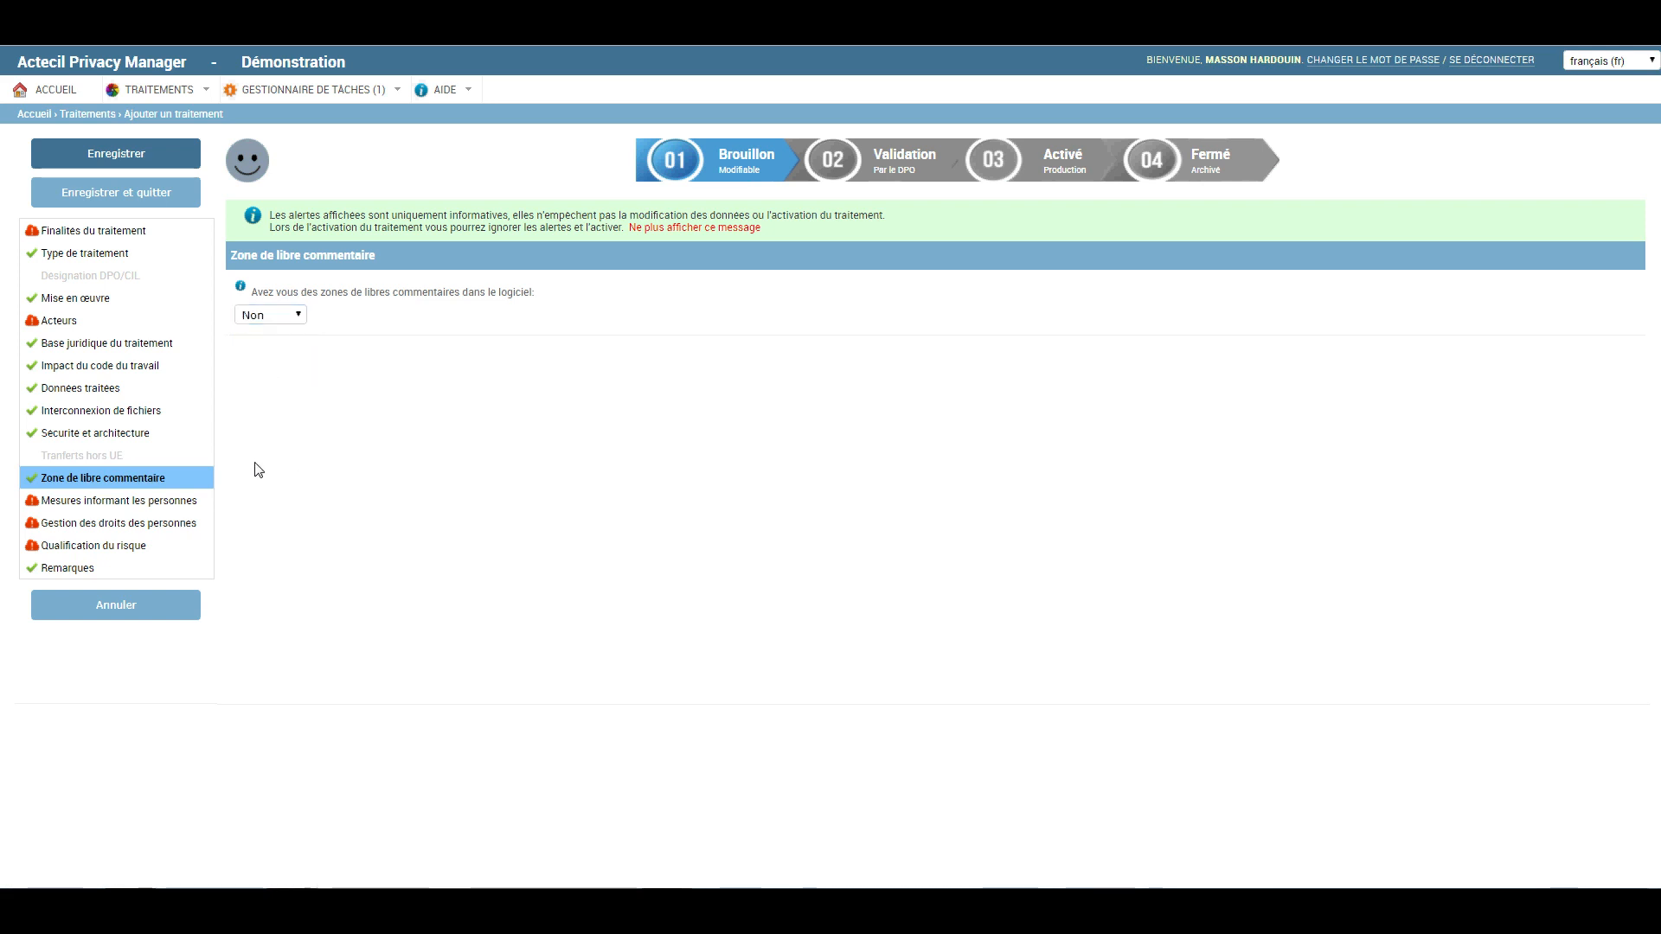
In Mesures informant les personnes, select Par une mention sur le questionnaire as the information method.
left_click(165, 507)
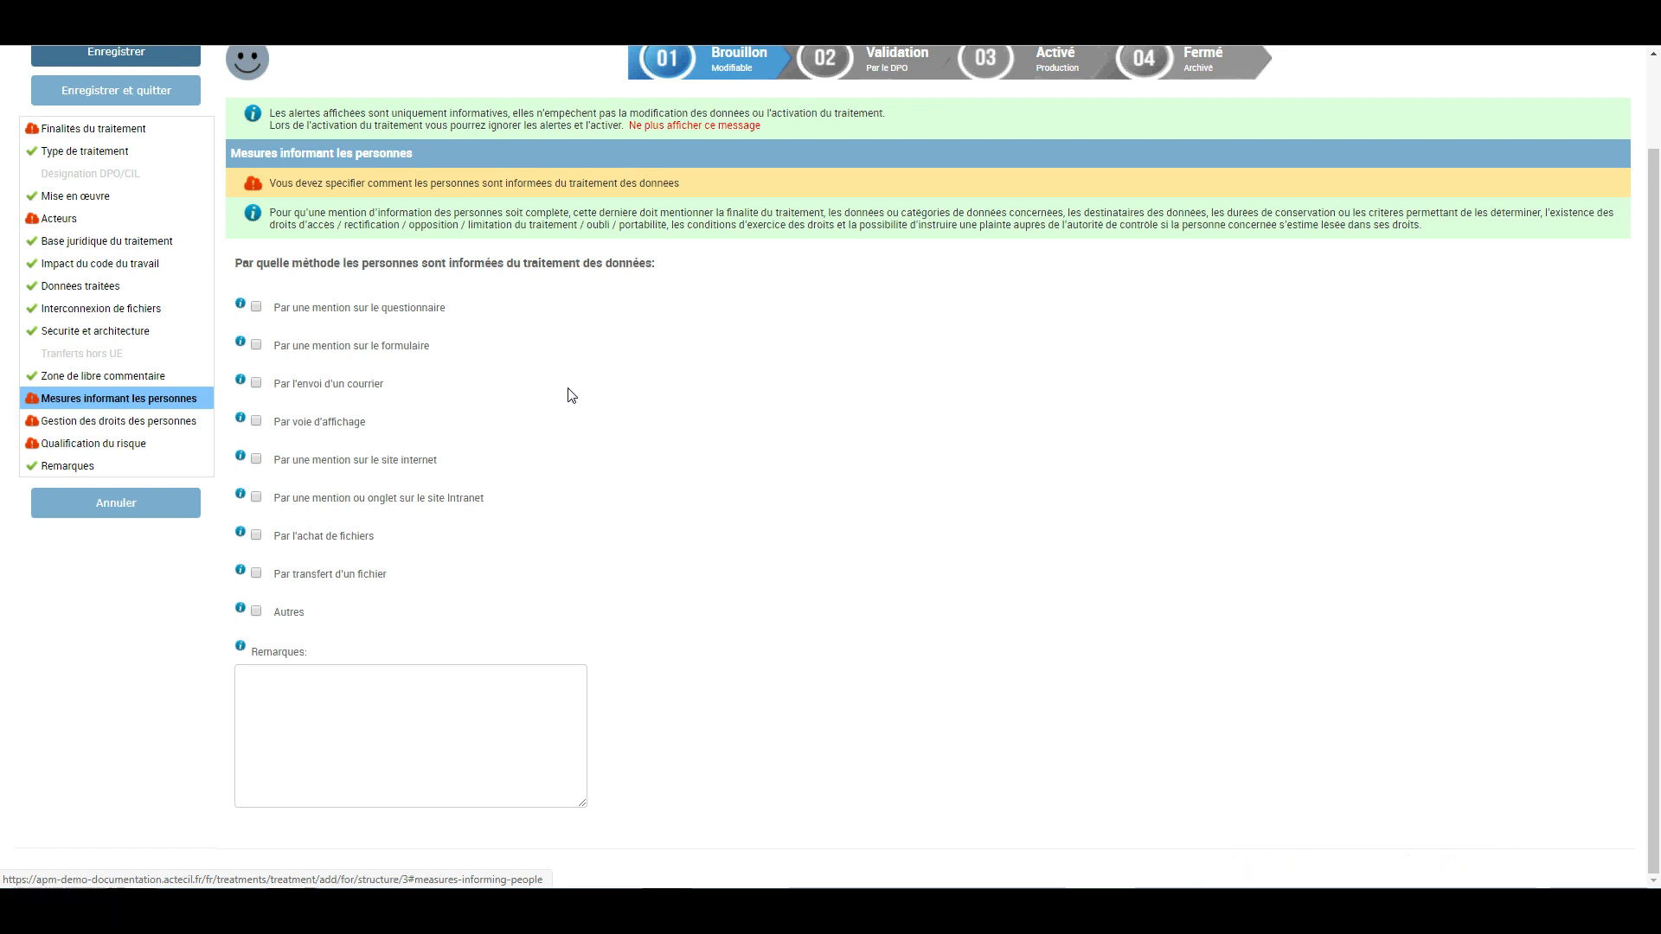
left_click(257, 307)
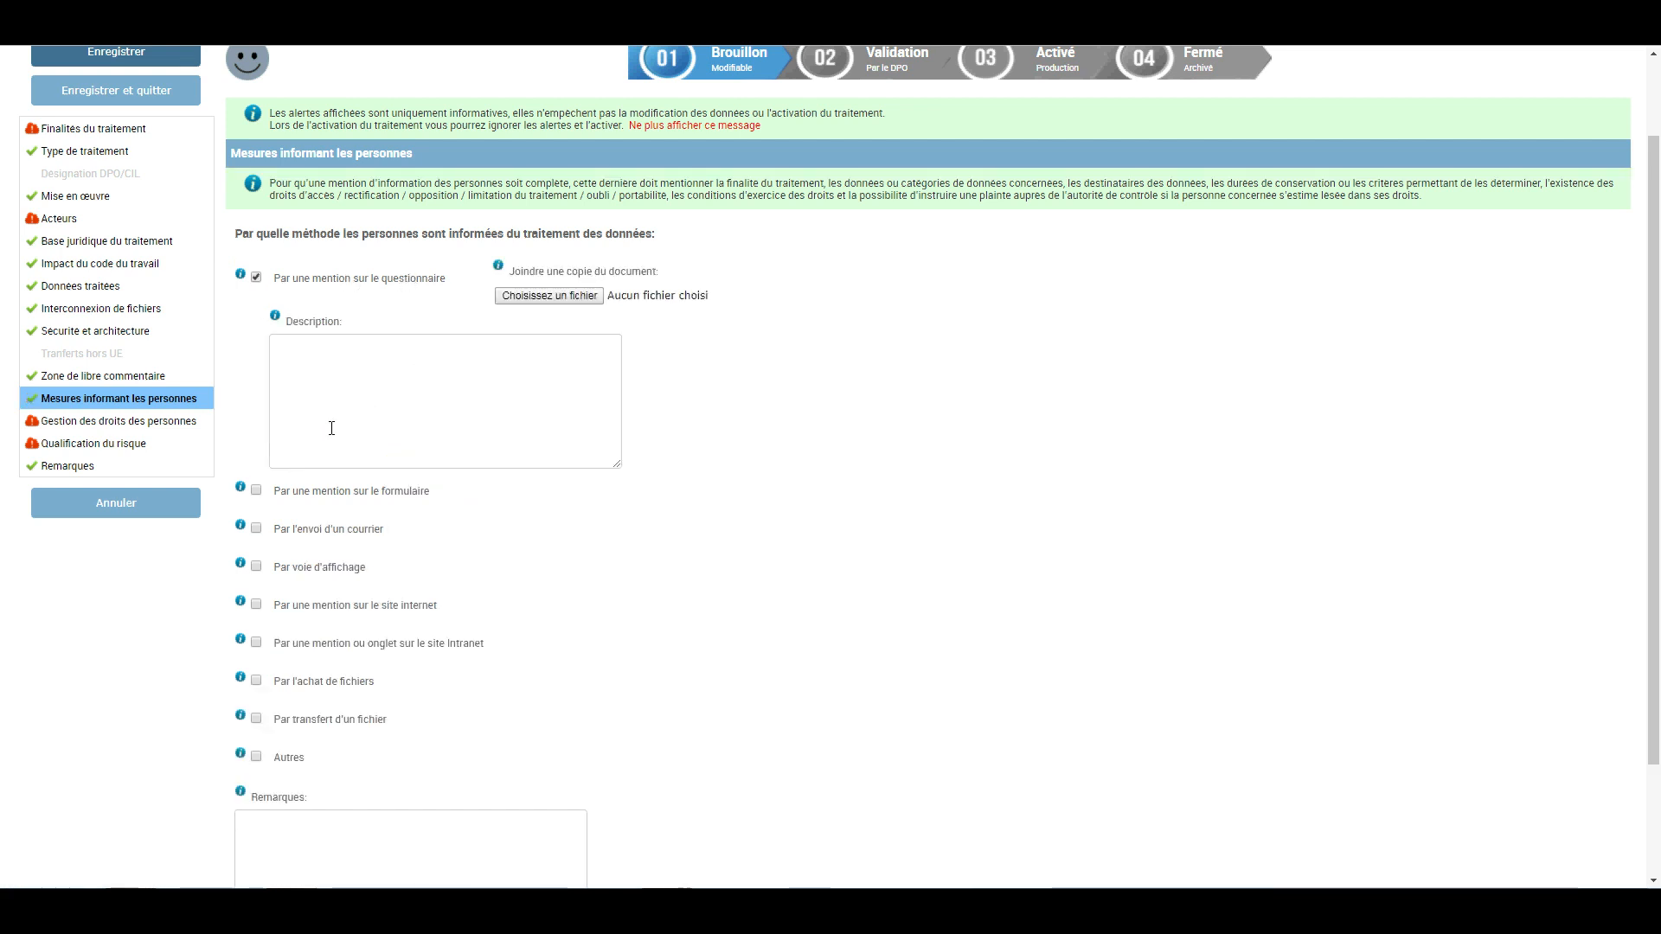
In Gestion des droits des personnes, read the portability requirement and enable receiving data in a structured, commonly used, machine-readable format.
left_click(130, 421)
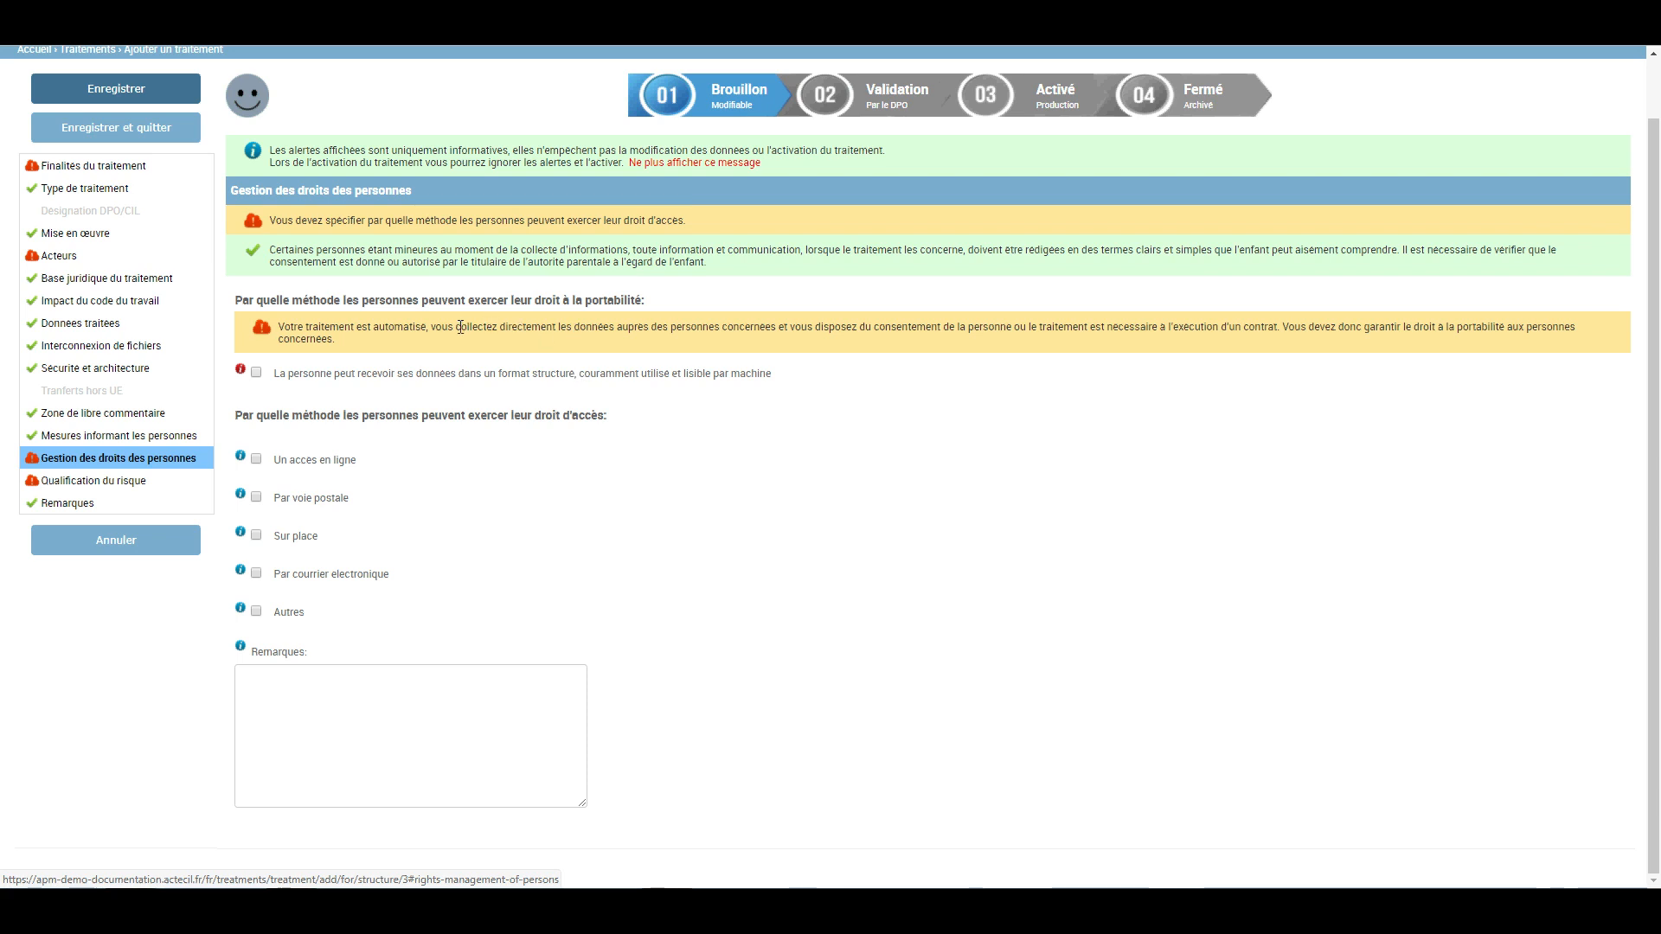
left_click_drag(474, 303, 692, 304)
left_click(693, 305)
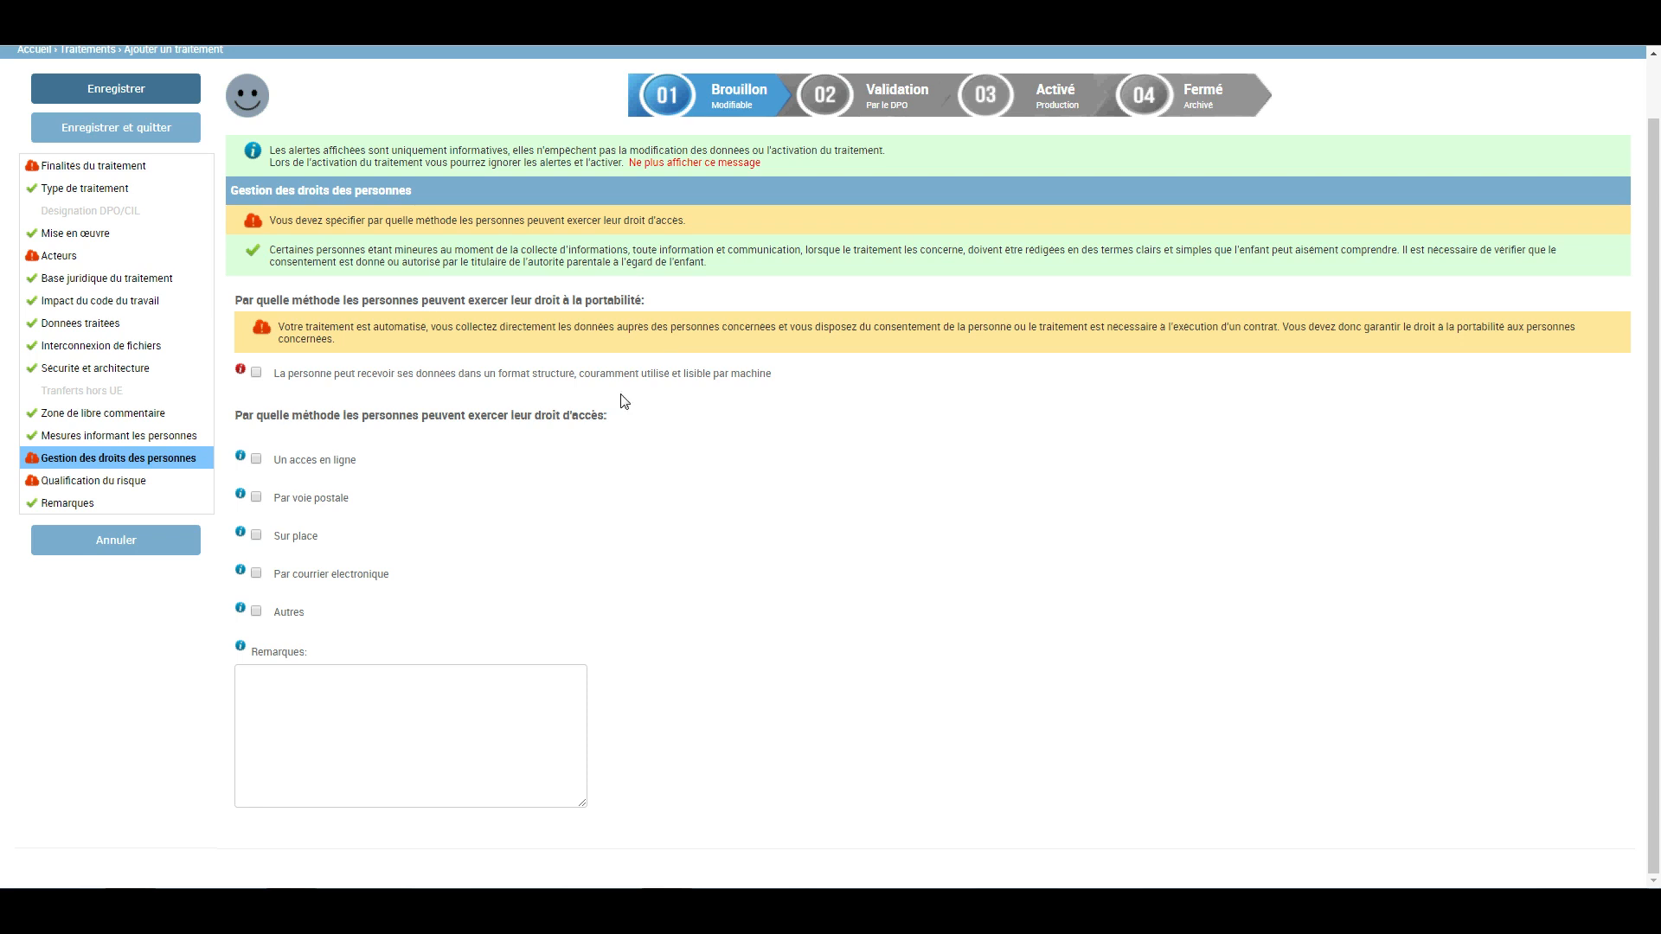
left_click_drag(274, 374, 807, 378)
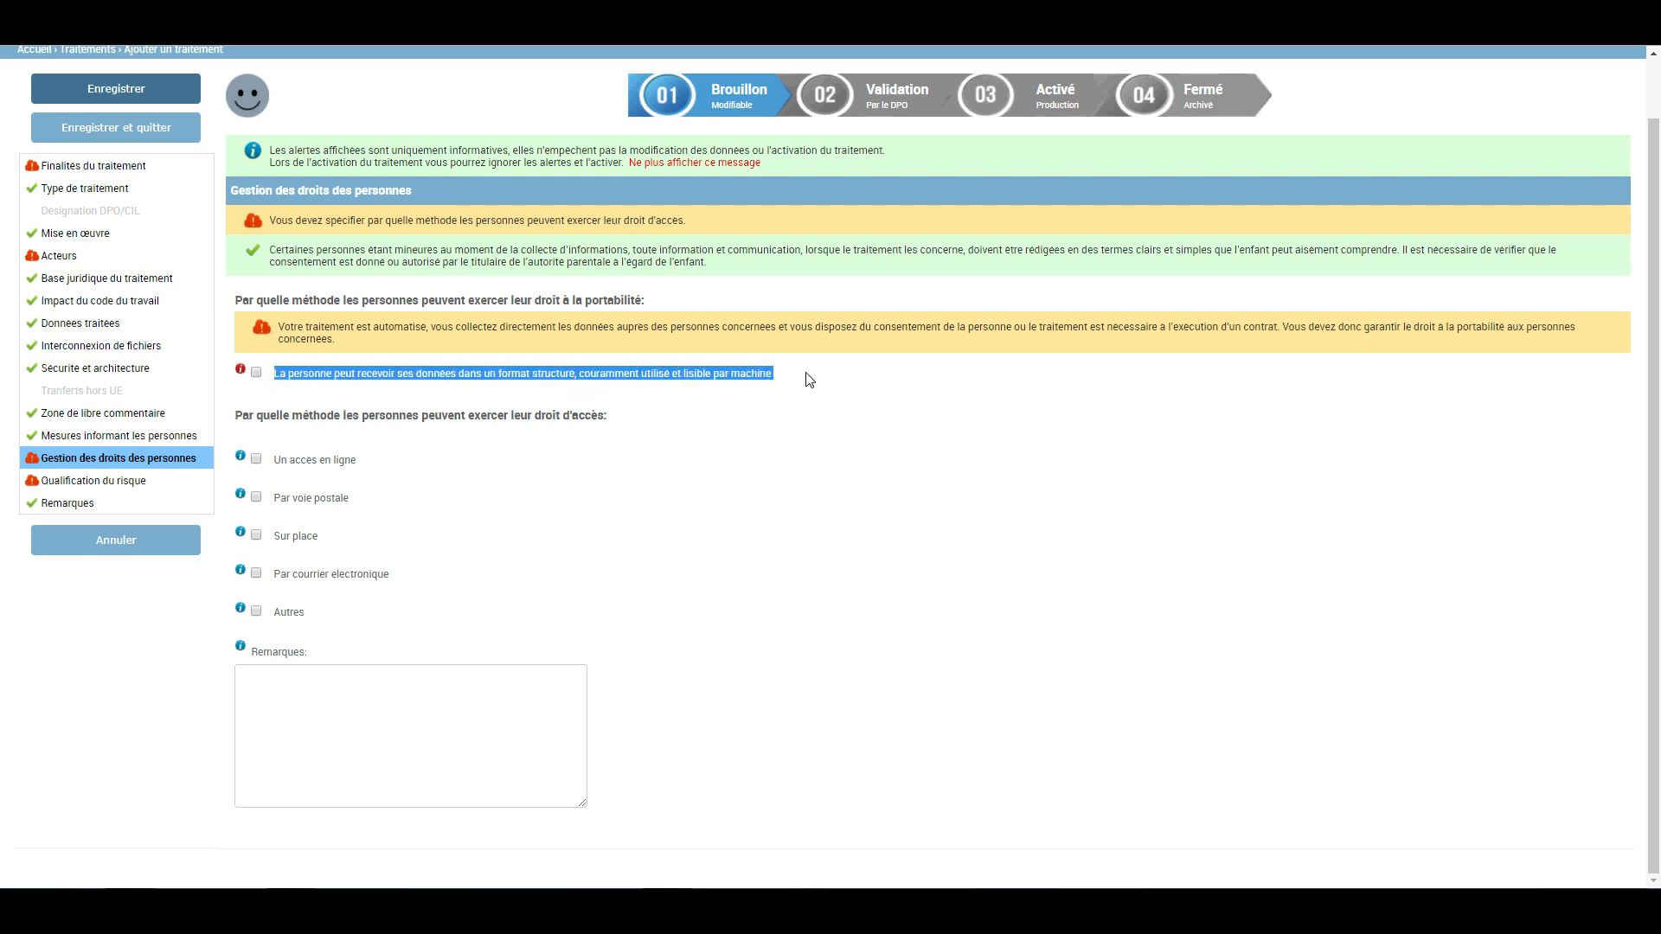
left_click(809, 380)
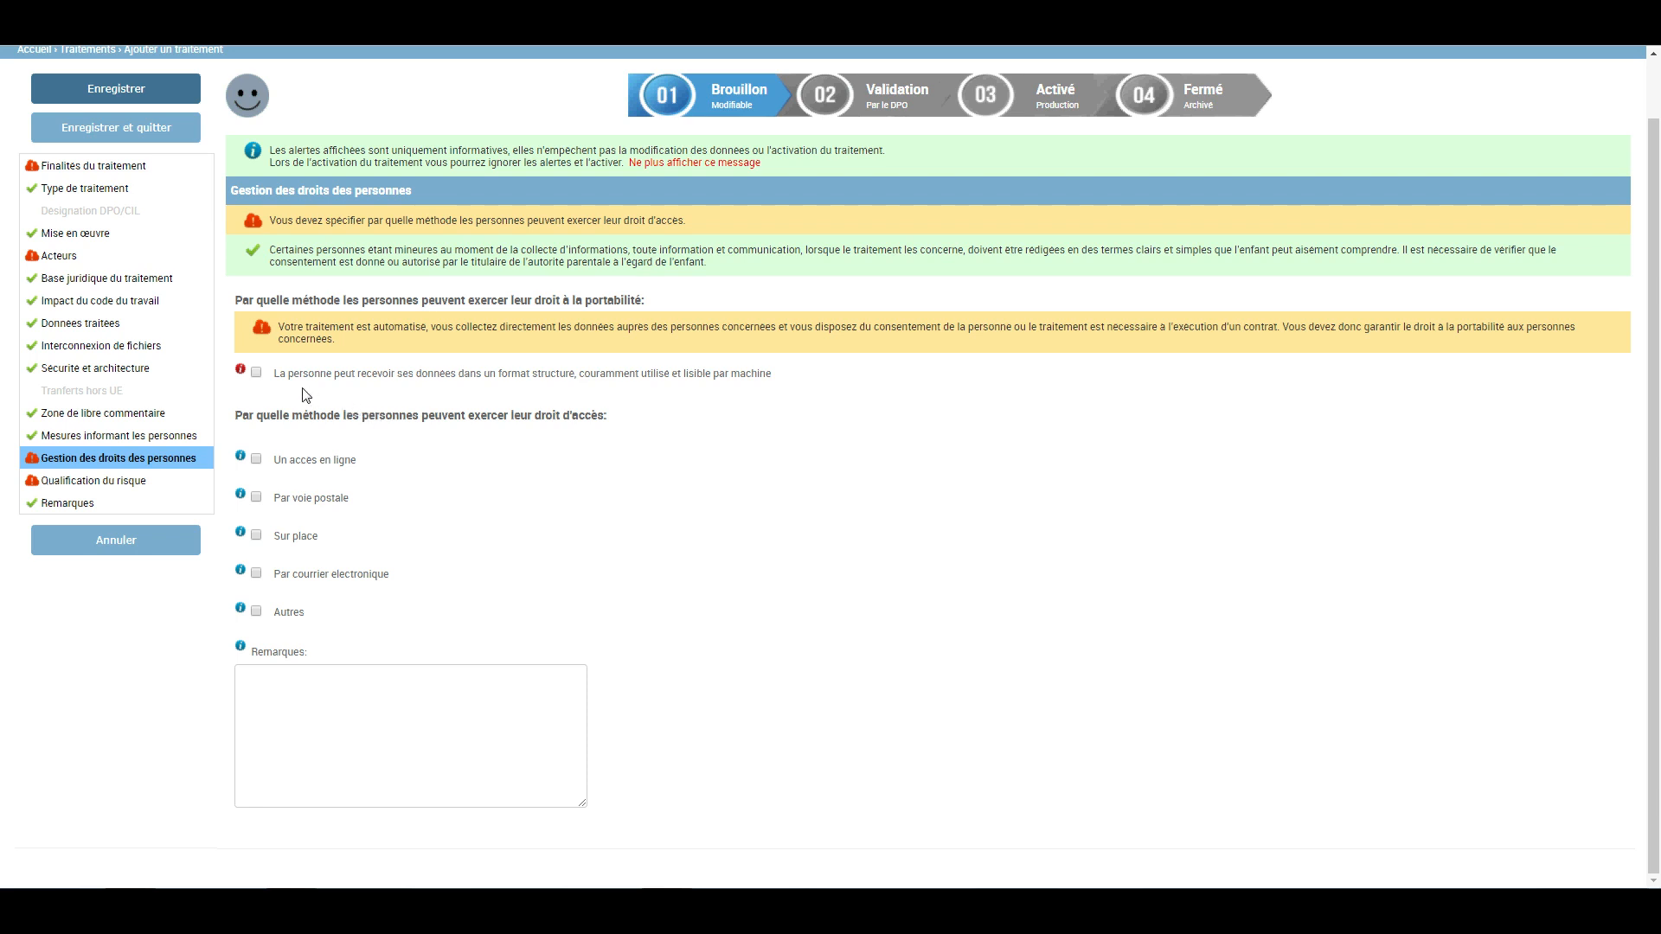
left_click(256, 372)
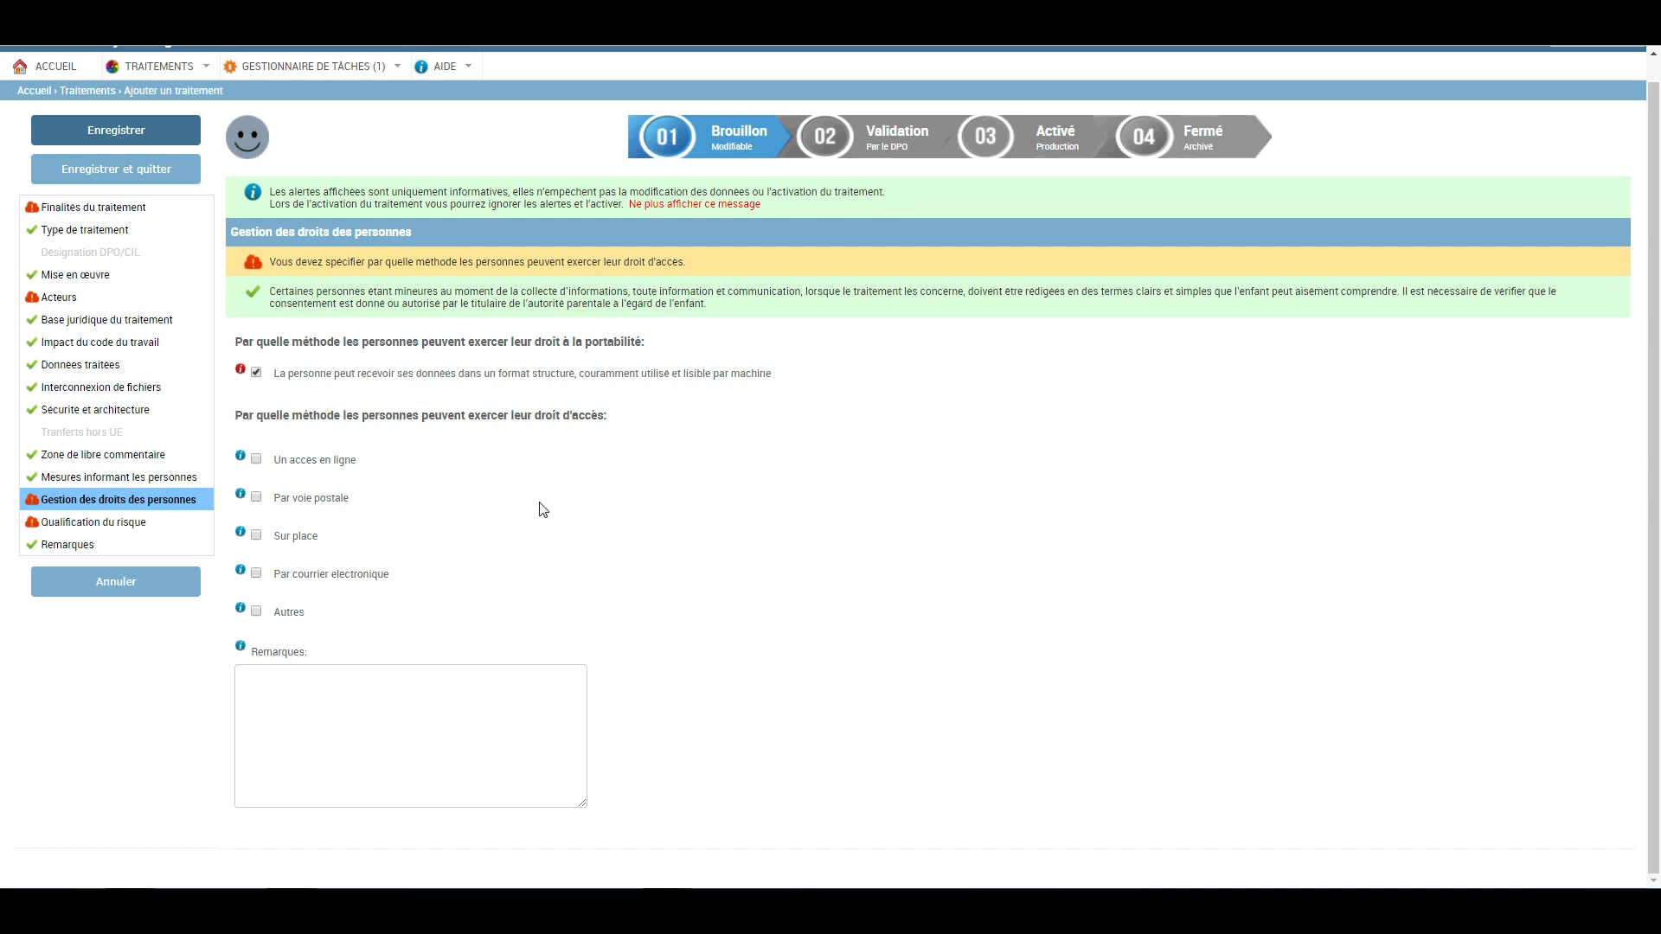
In Gestion des droits des personnes, enable Un accès en ligne and Par voie postale as methods for exercising the right of access.
left_click_drag(384, 415, 594, 417)
left_click(589, 417)
left_click(256, 458)
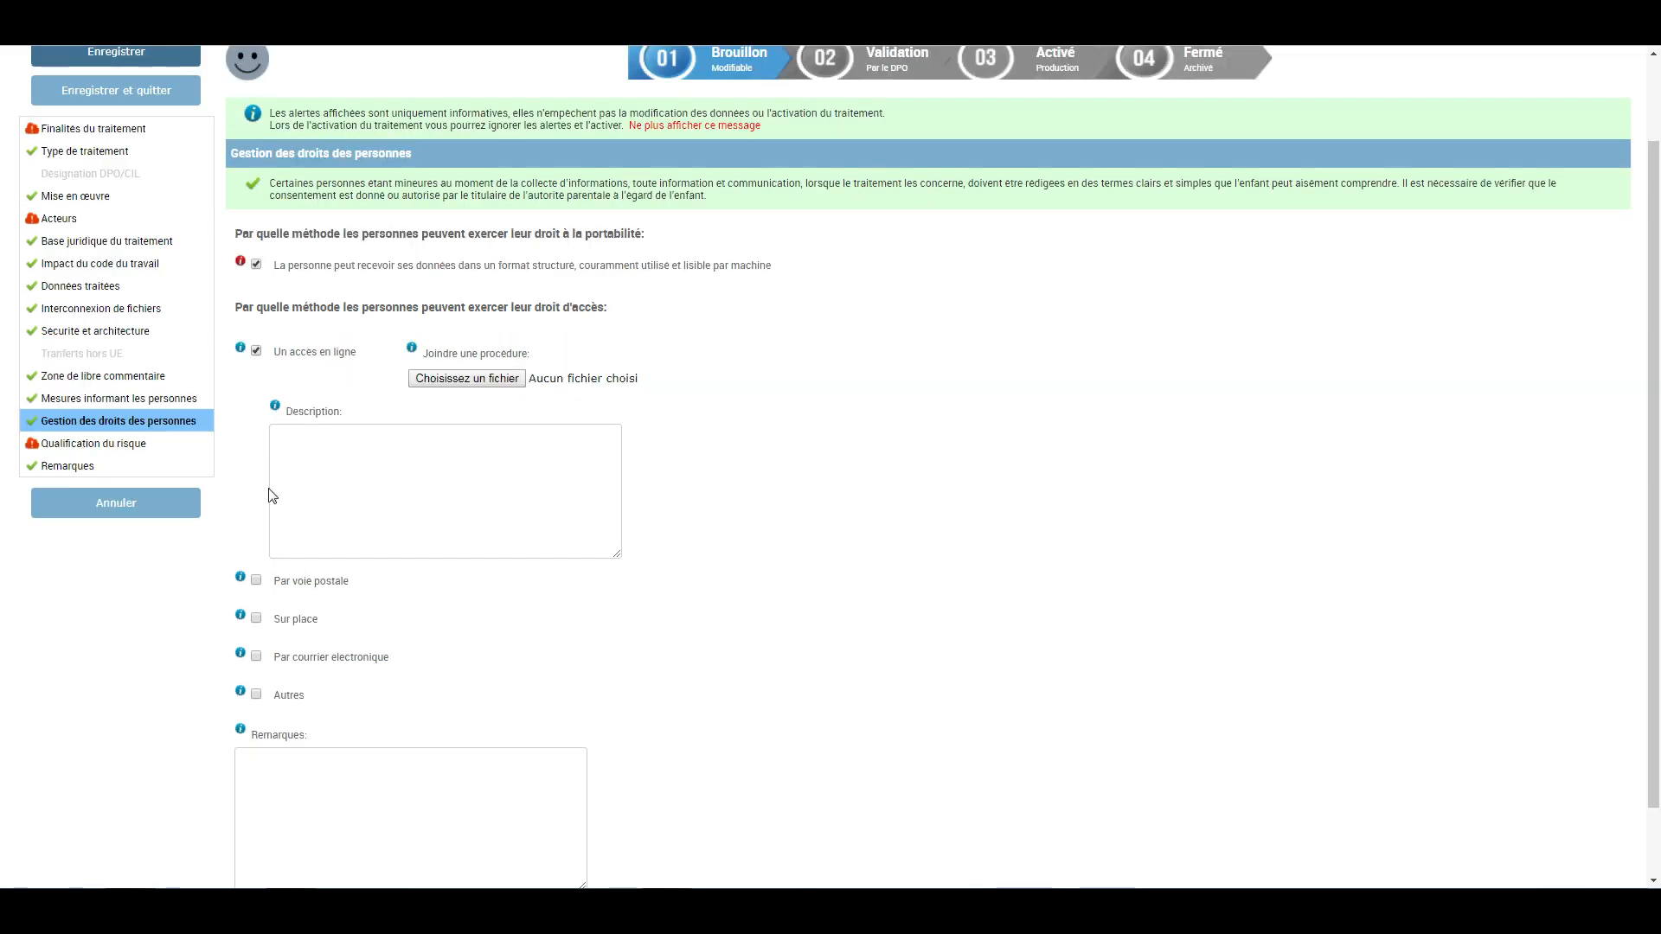
left_click(256, 580)
In Qualification du risque, read the alert about minors, mark Personnes vulnérables as a risk criterion and read the resulting risk assessment.
left_click(123, 442)
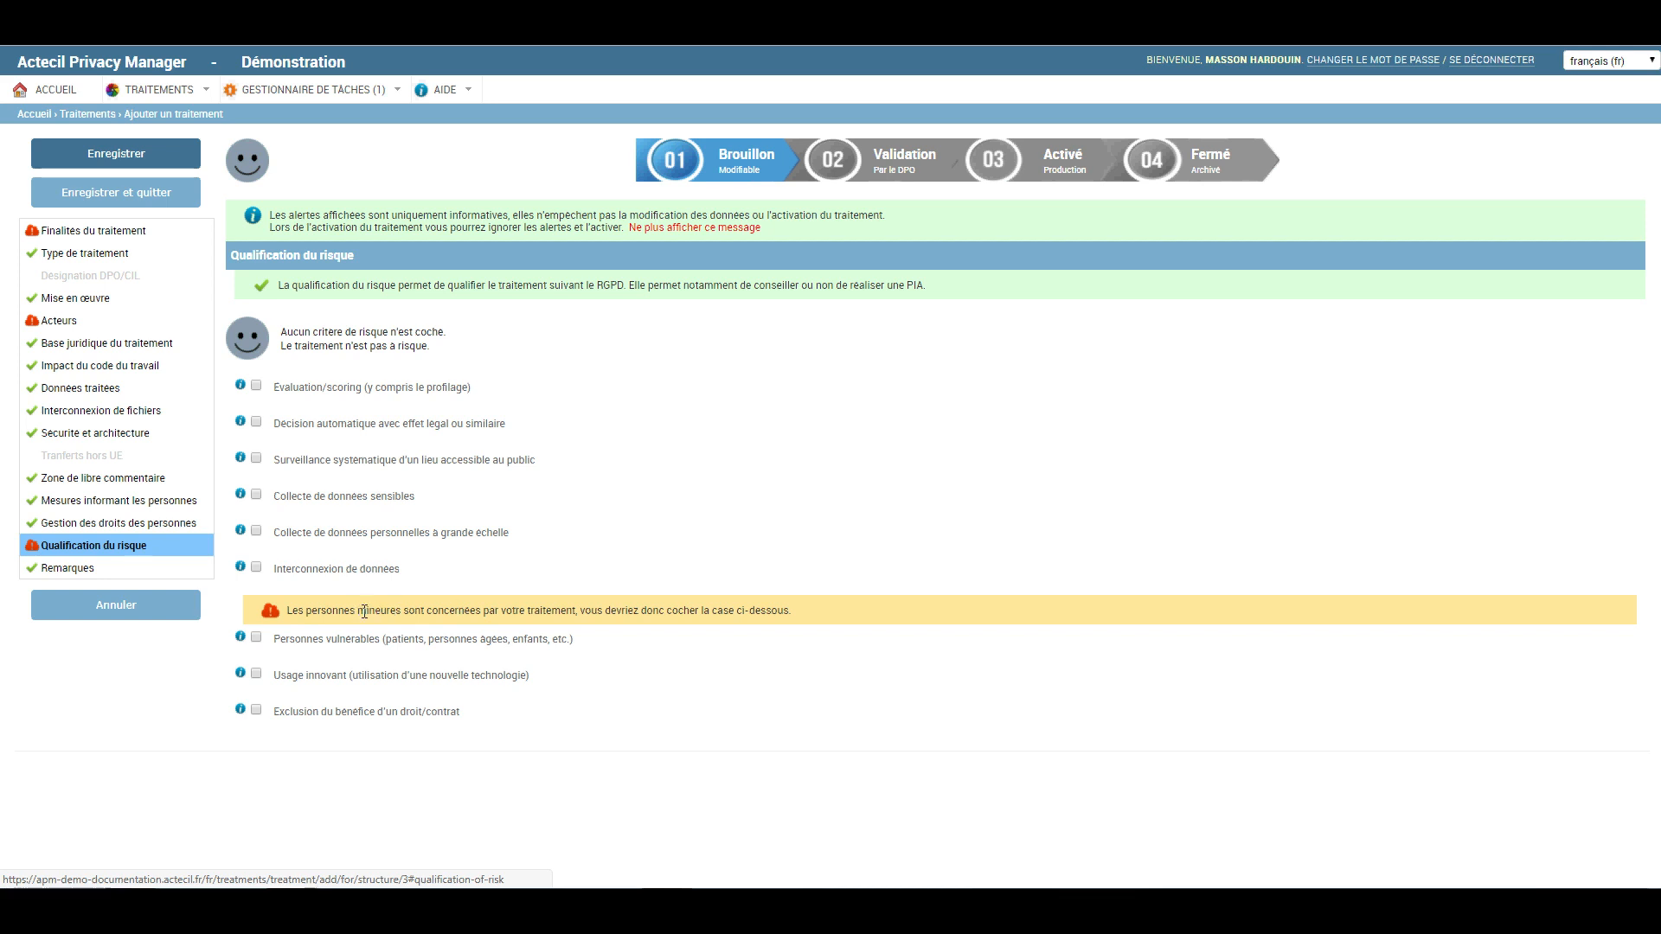
left_click_drag(355, 612, 472, 611)
left_click(474, 610)
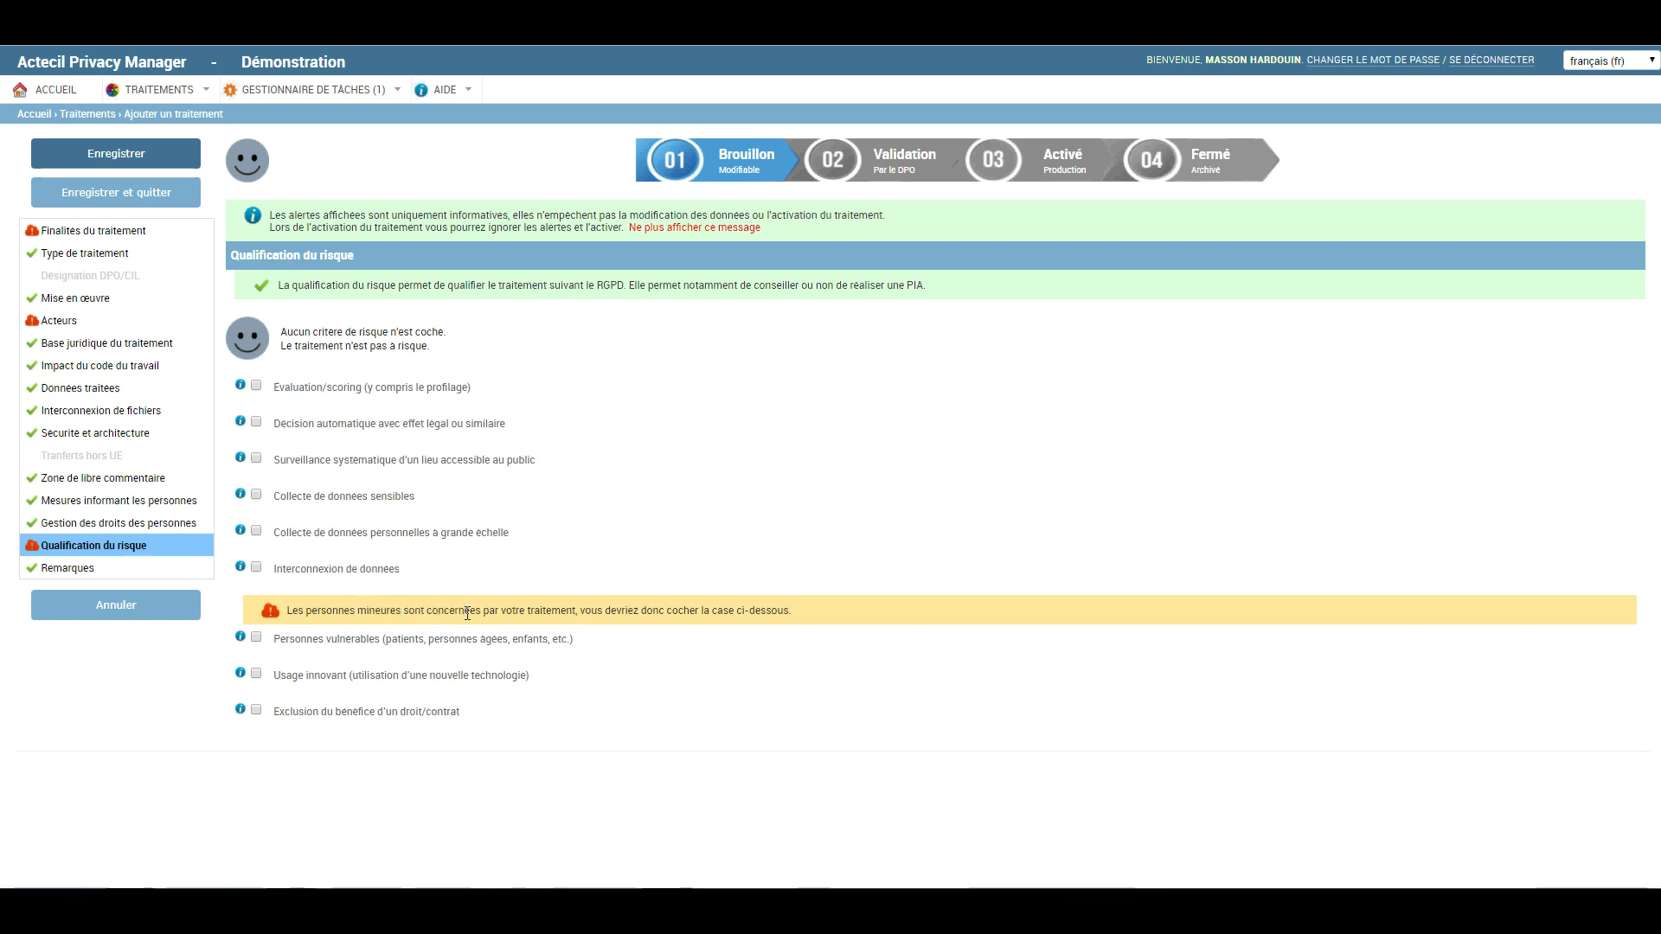
left_click(256, 638)
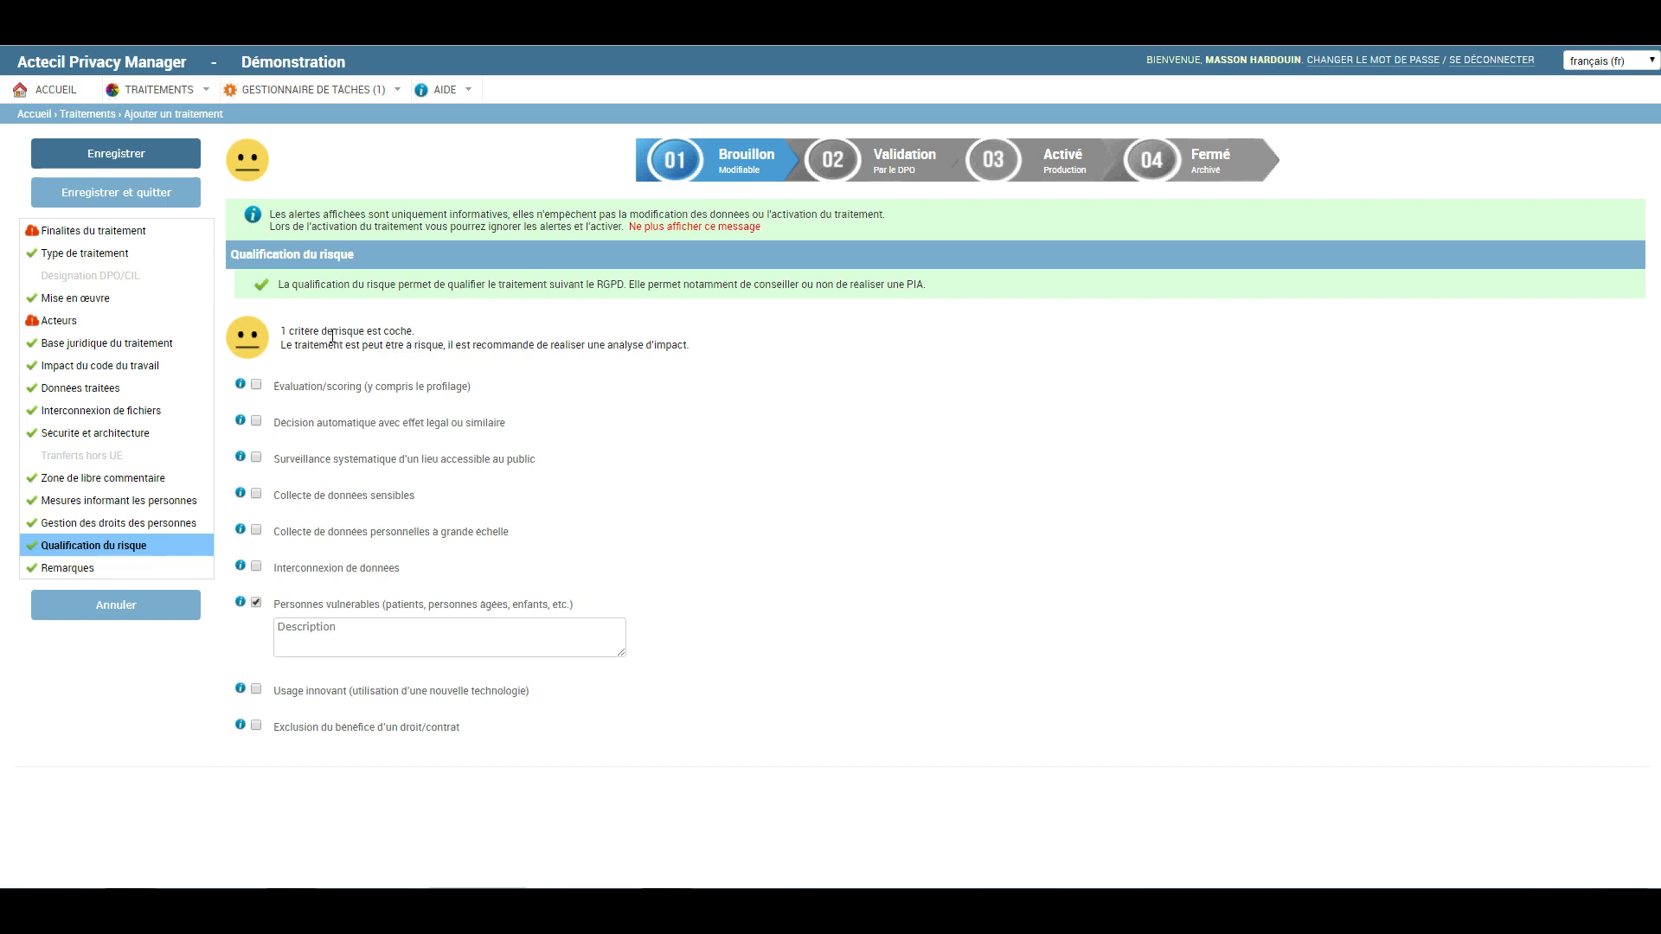
left_click_drag(340, 346, 442, 347)
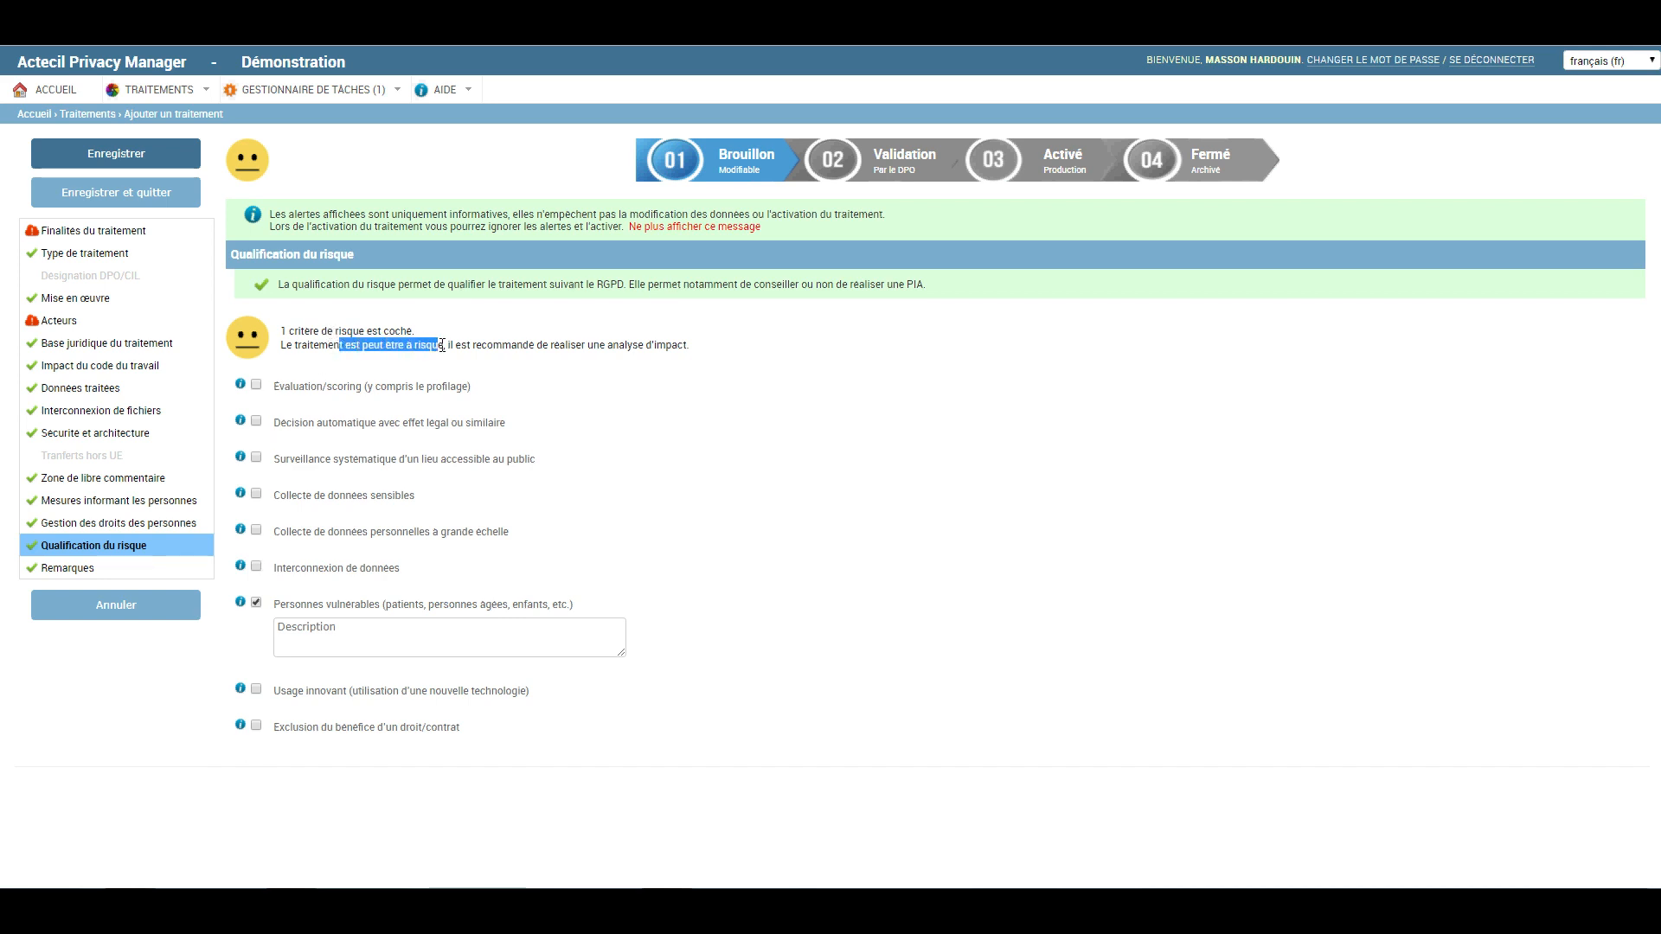
left_click(518, 370)
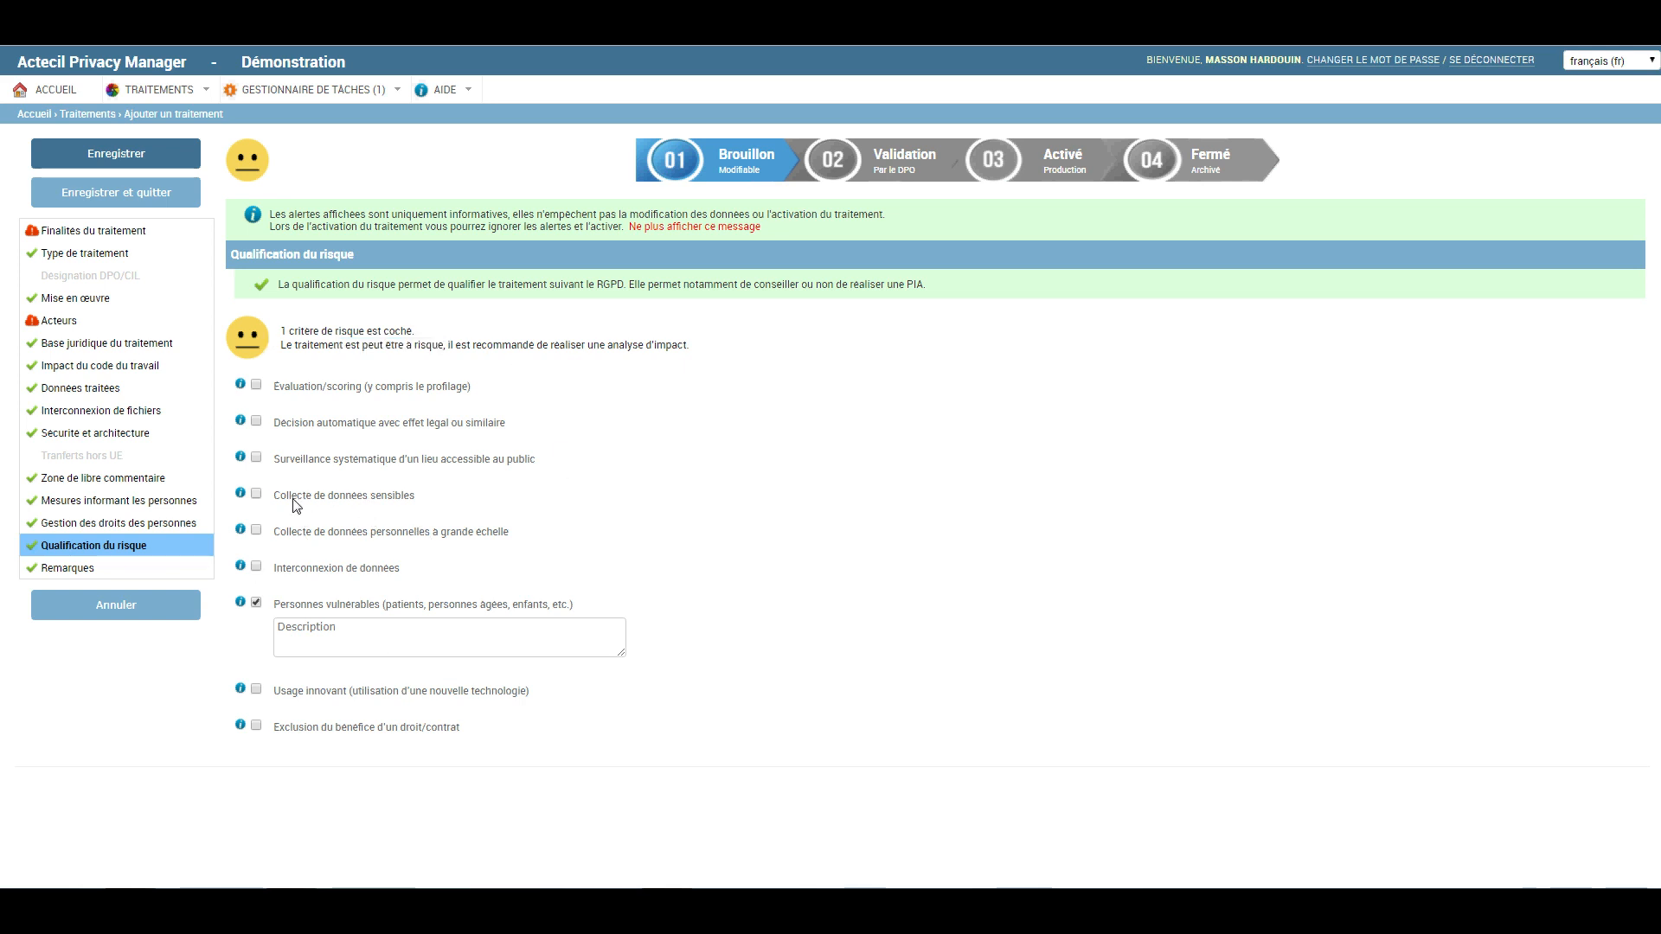
Mark Collecte de données sensibles as a risk criterion, review the risk assessment, and save the record and leave the form.
left_click(256, 494)
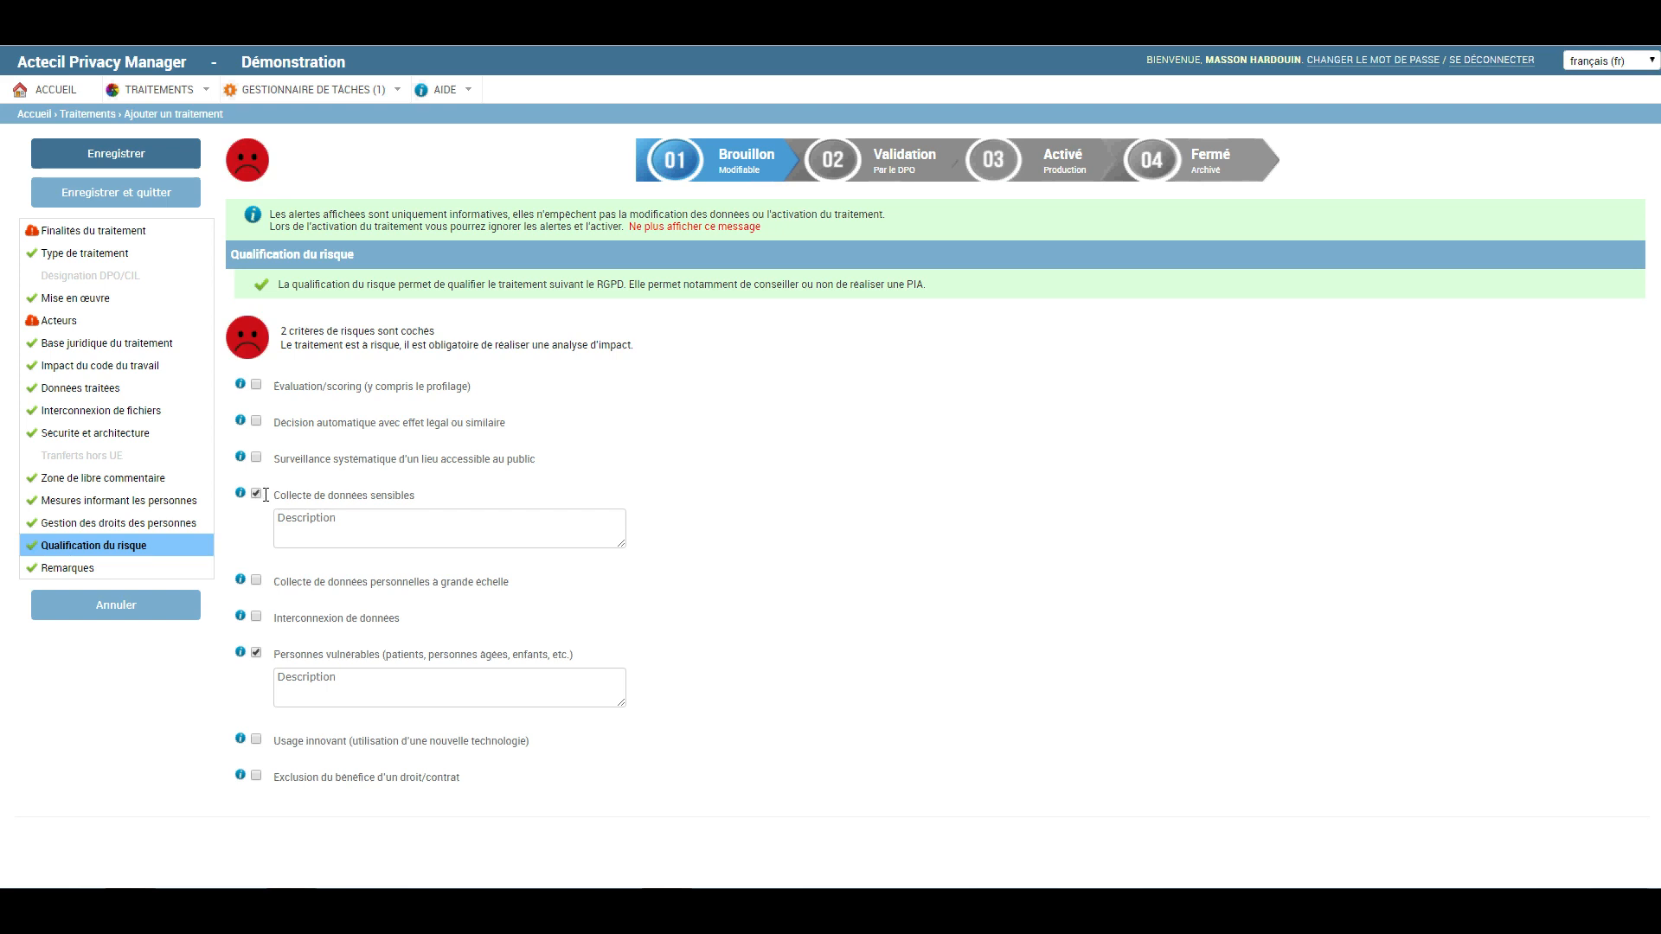
left_click_drag(345, 346, 668, 350)
left_click(670, 351)
left_click(128, 195)
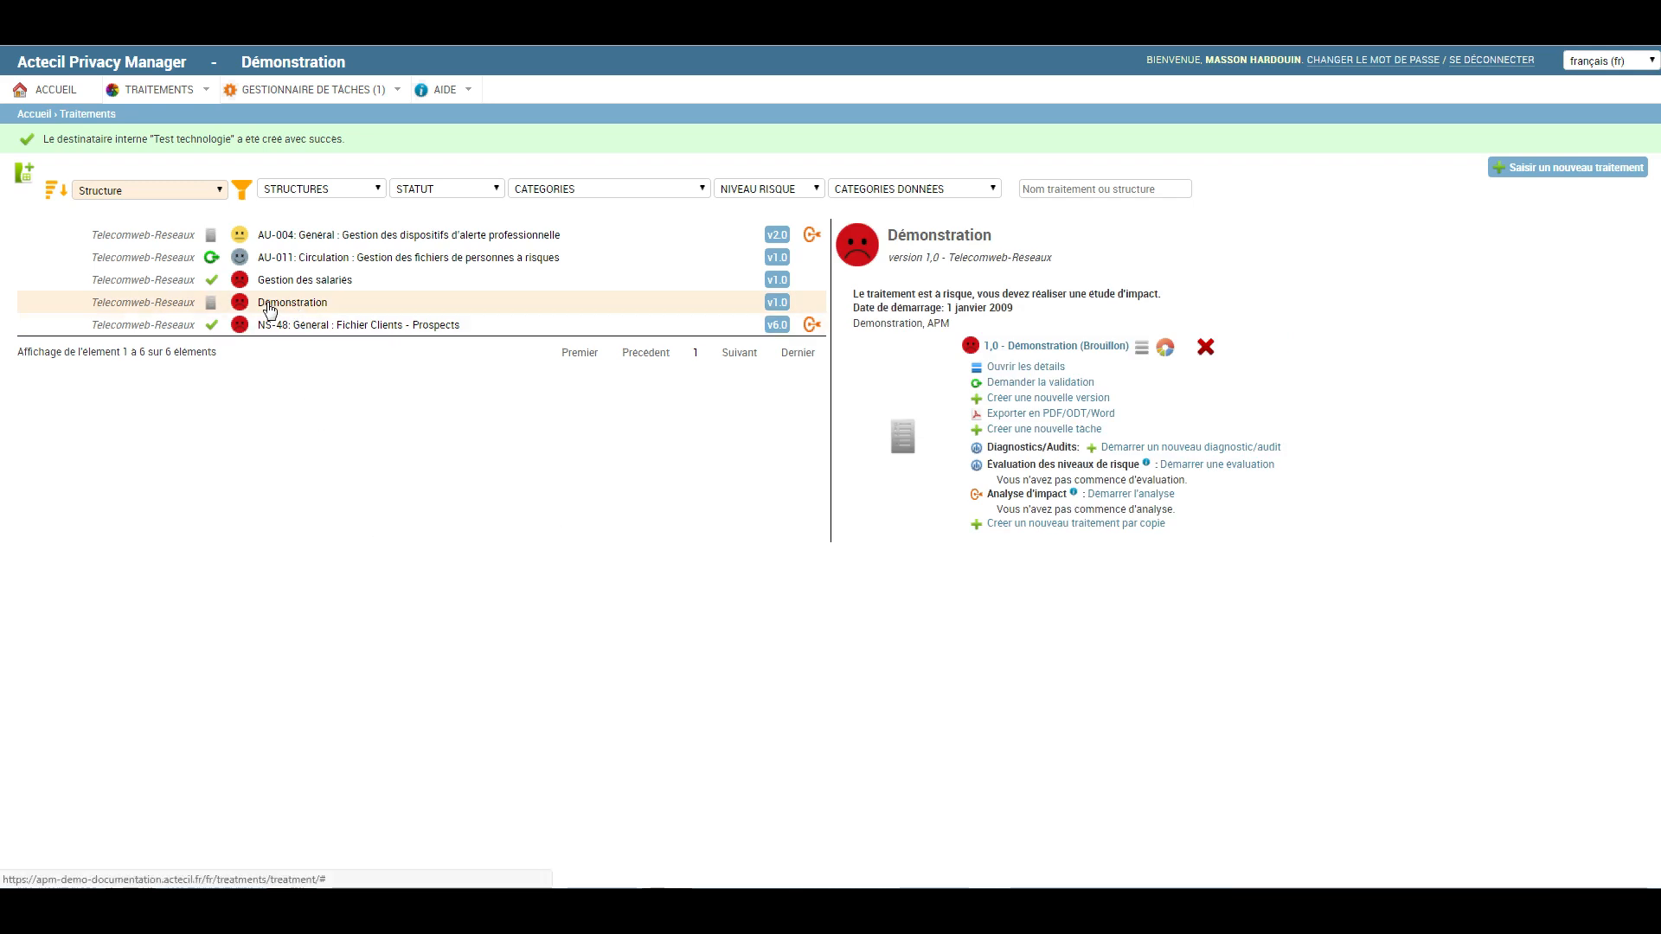
Select the Démonstration record in the list of treatments and open the details of its version 1.0 draft.
left_click(285, 310)
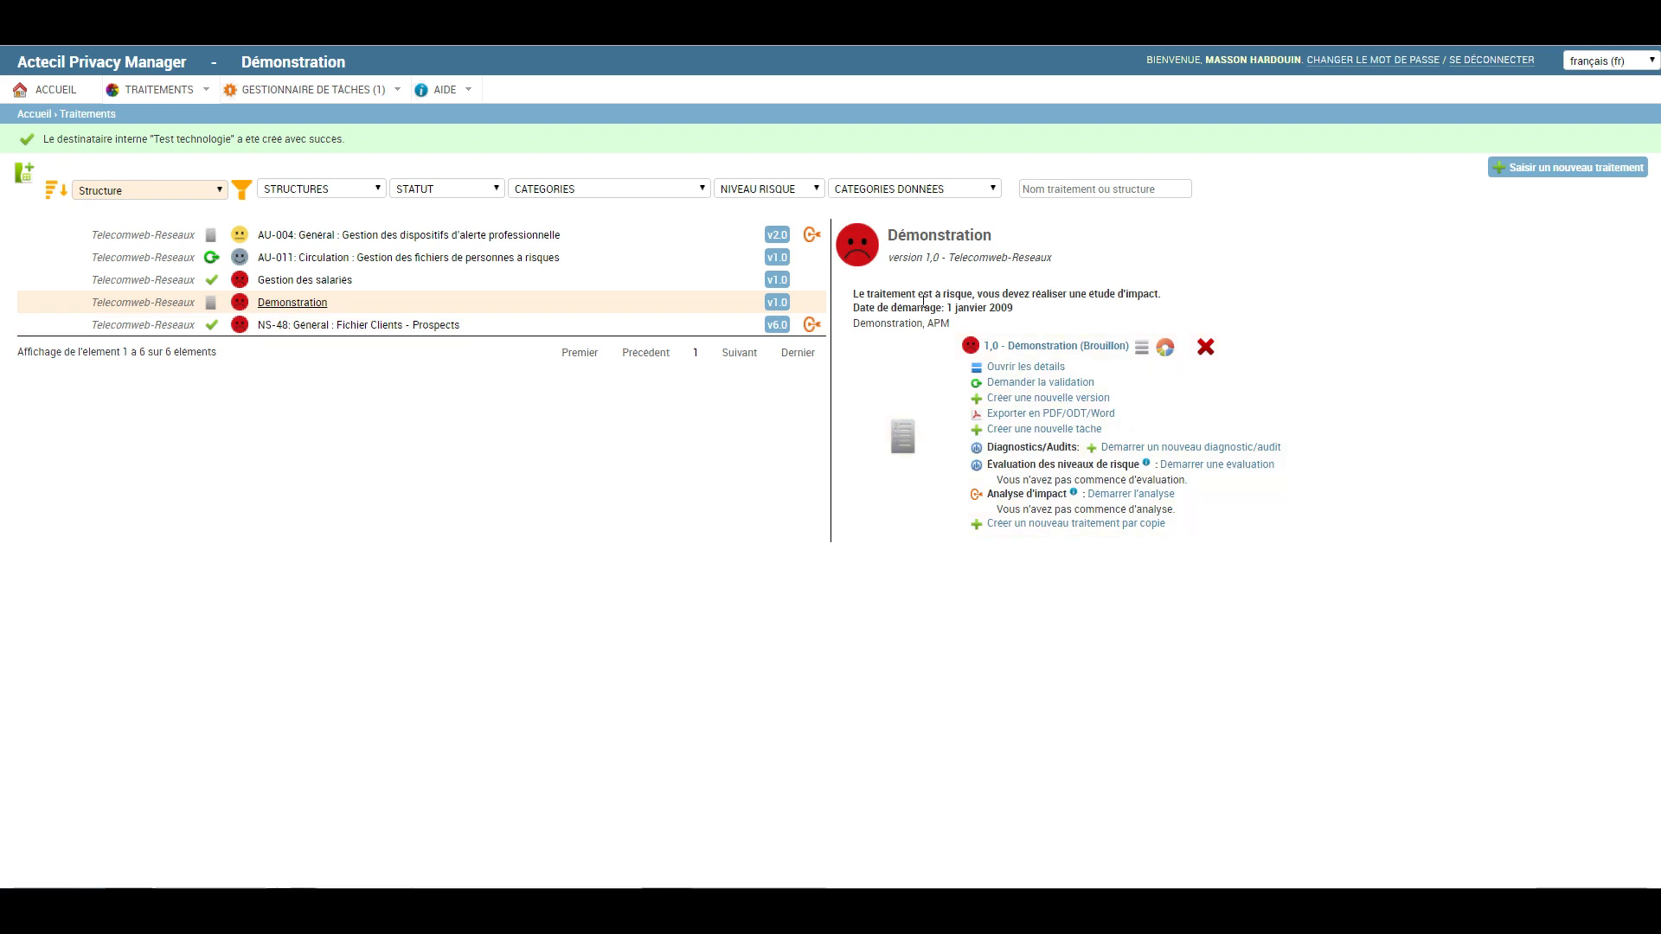
mouse_move(856, 259)
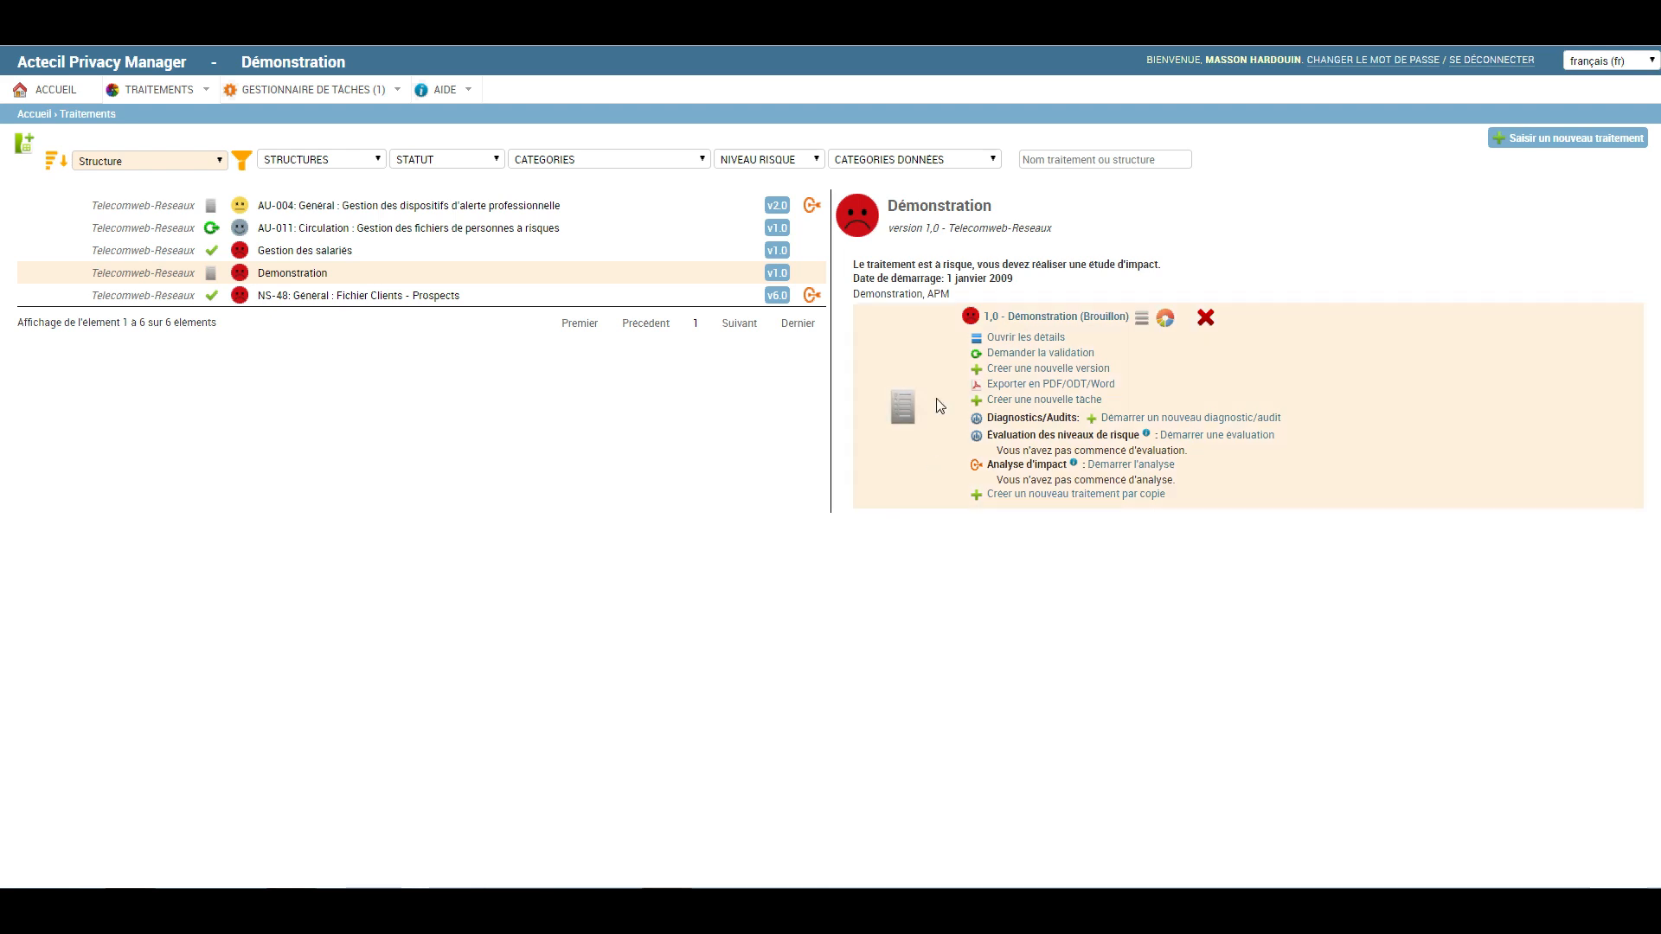
left_click(1033, 342)
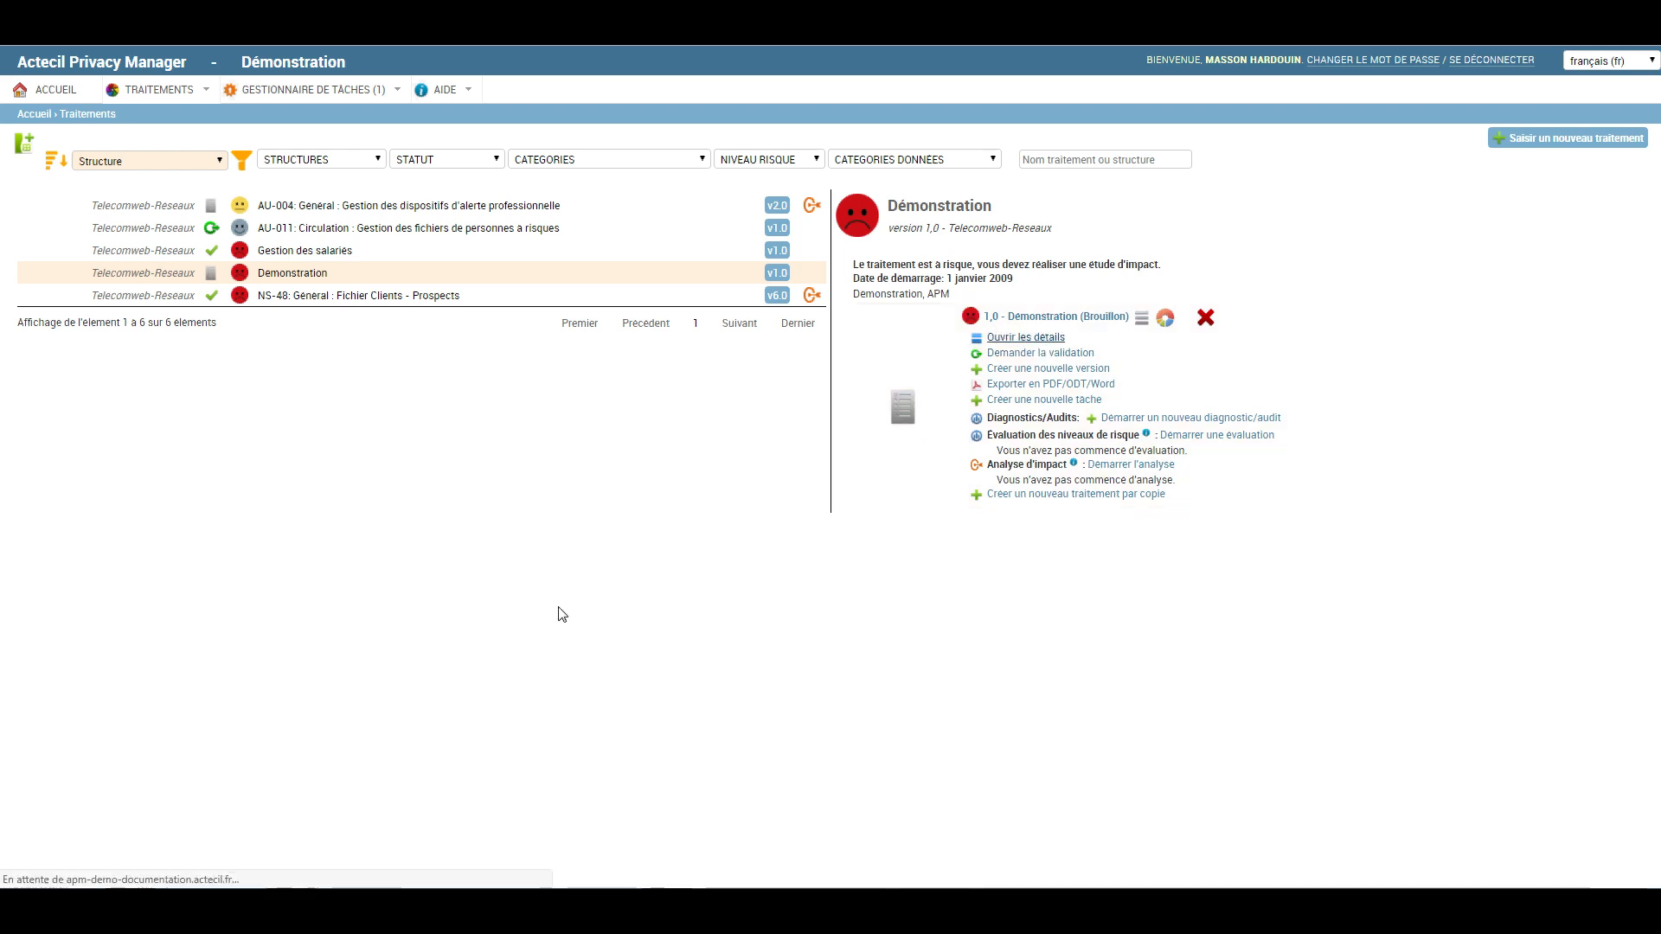